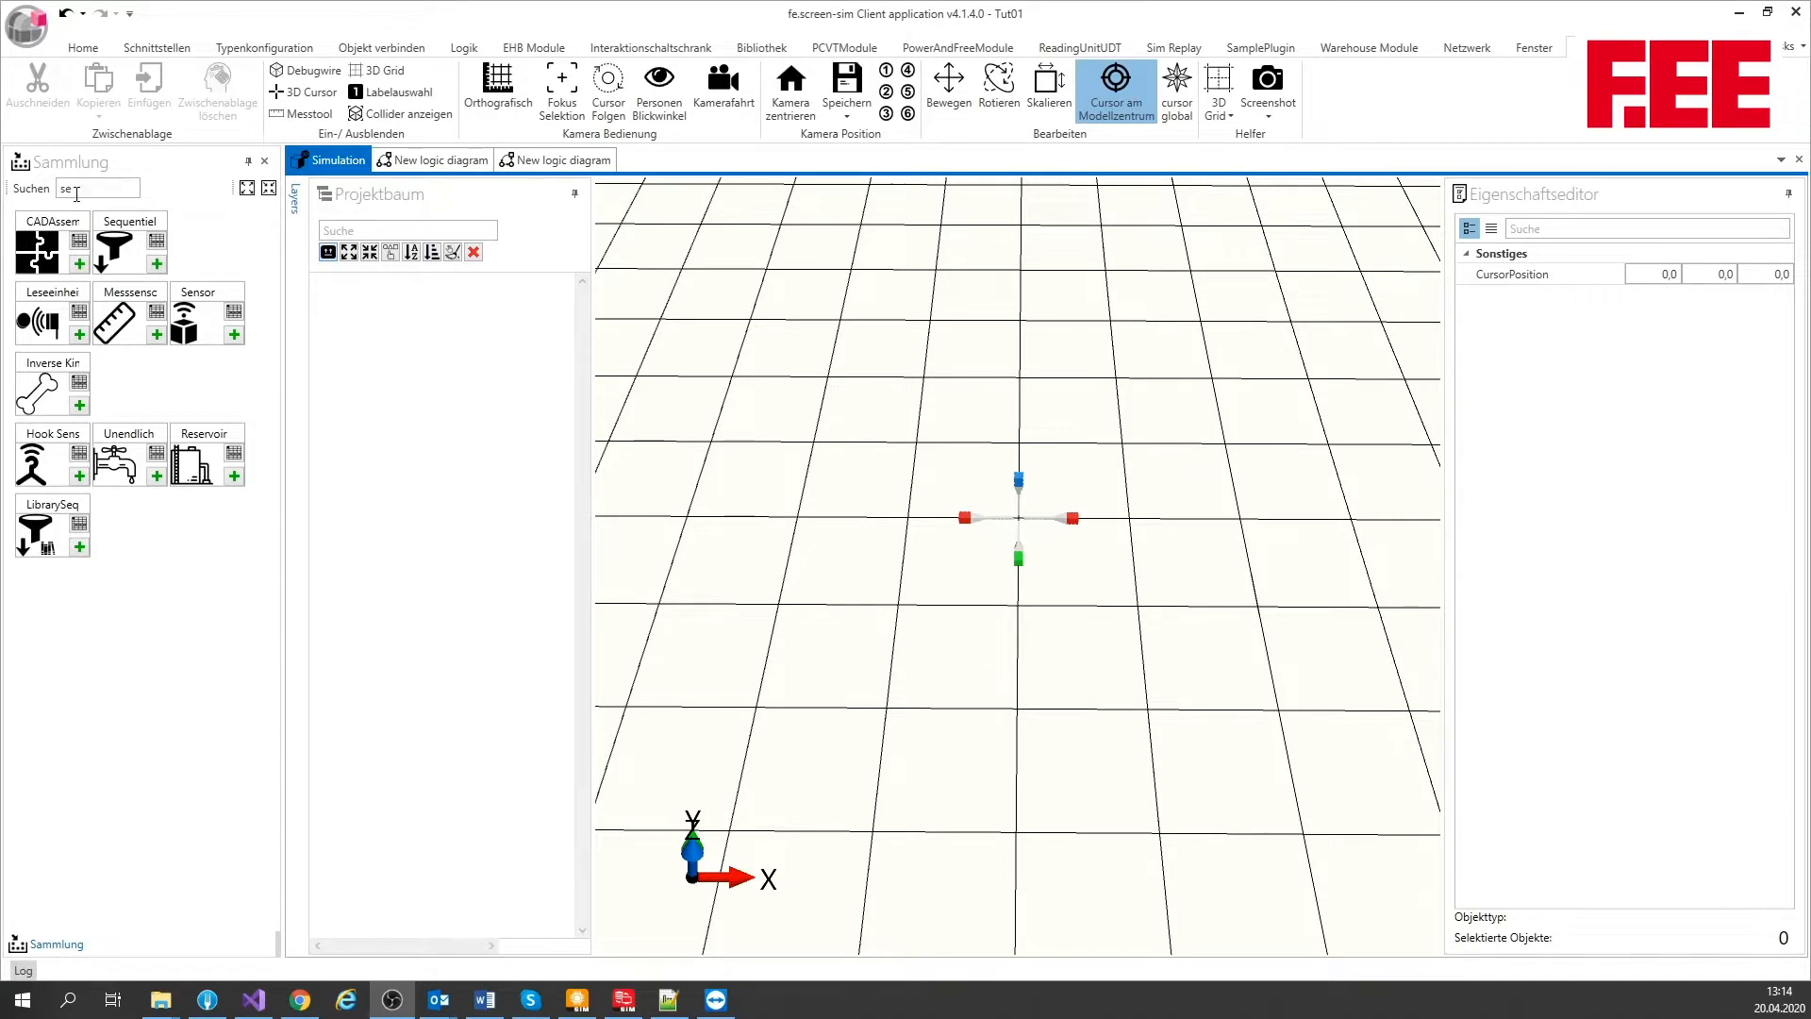
Search the component collection for "bo" and add the Boden floor to the scene
{"action": "left_click", "coordinate": [14, 192]}
{"action": "type", "text": "bo"}
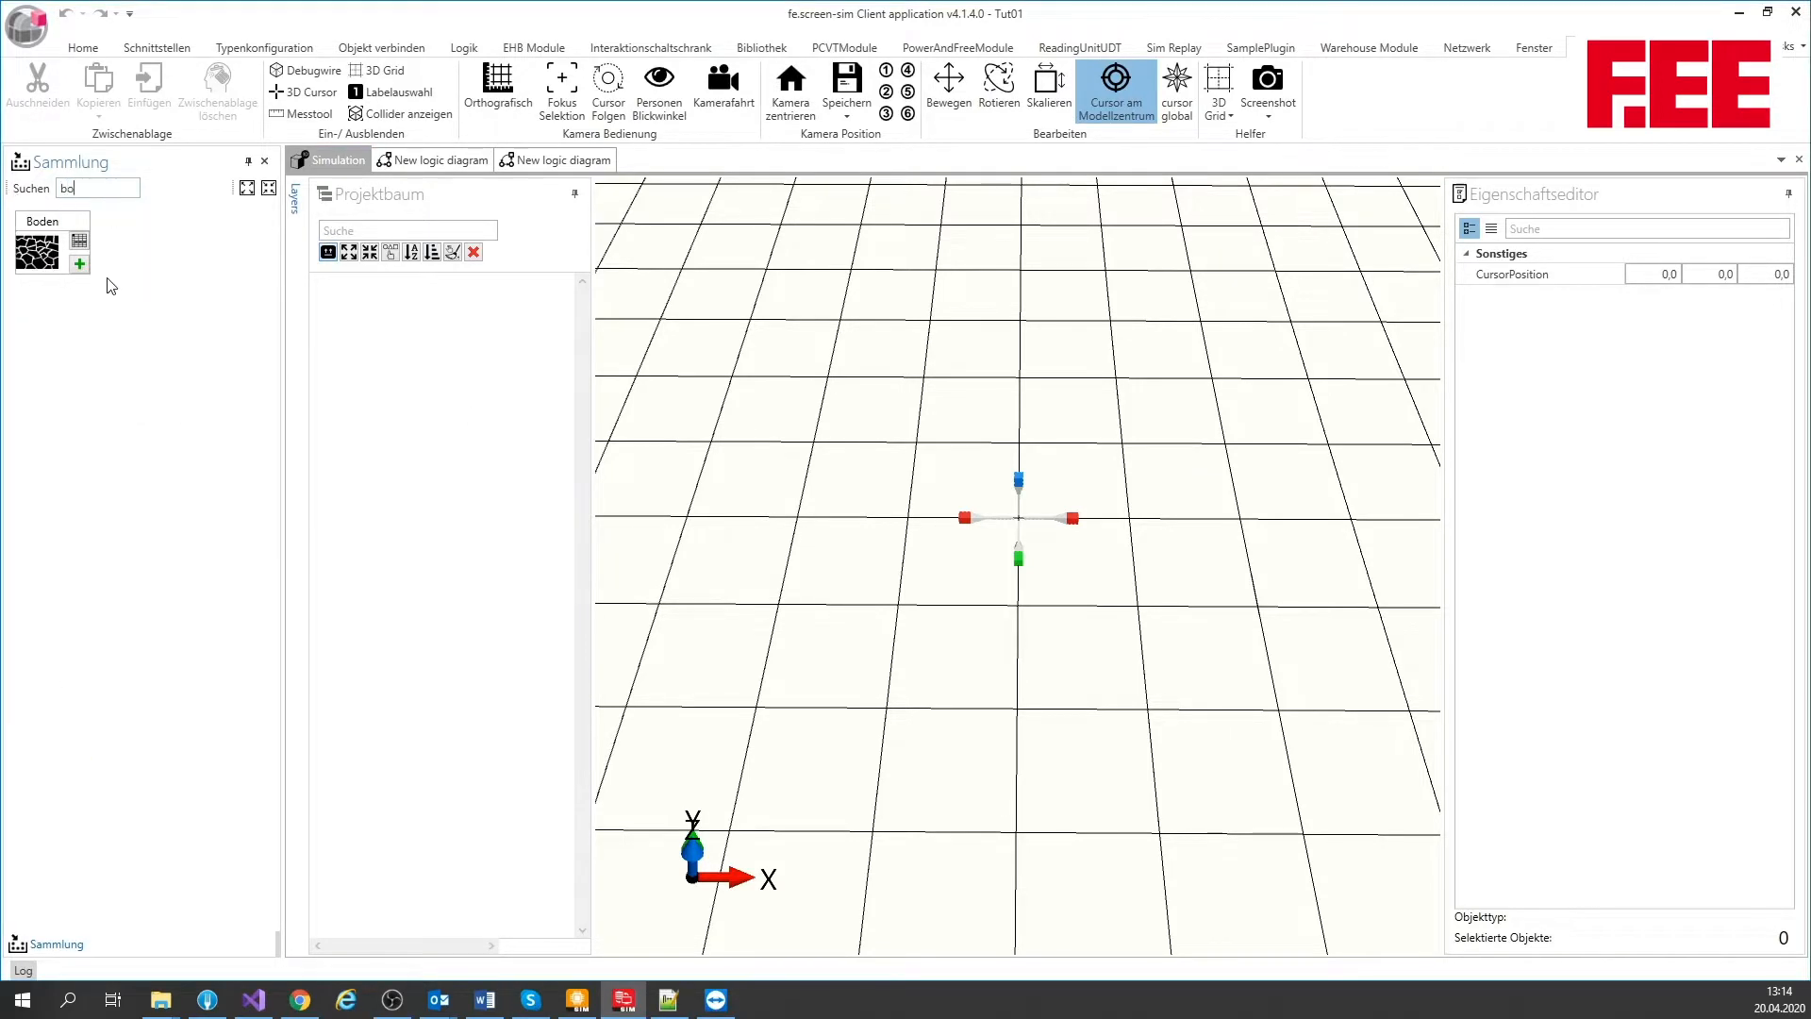
{"action": "left_click", "coordinate": [79, 264]}
Raise the 3D cursor to about 0.927 in Z and add a Fördergut payload at that point
{"action": "left_click", "coordinate": [1015, 479]}
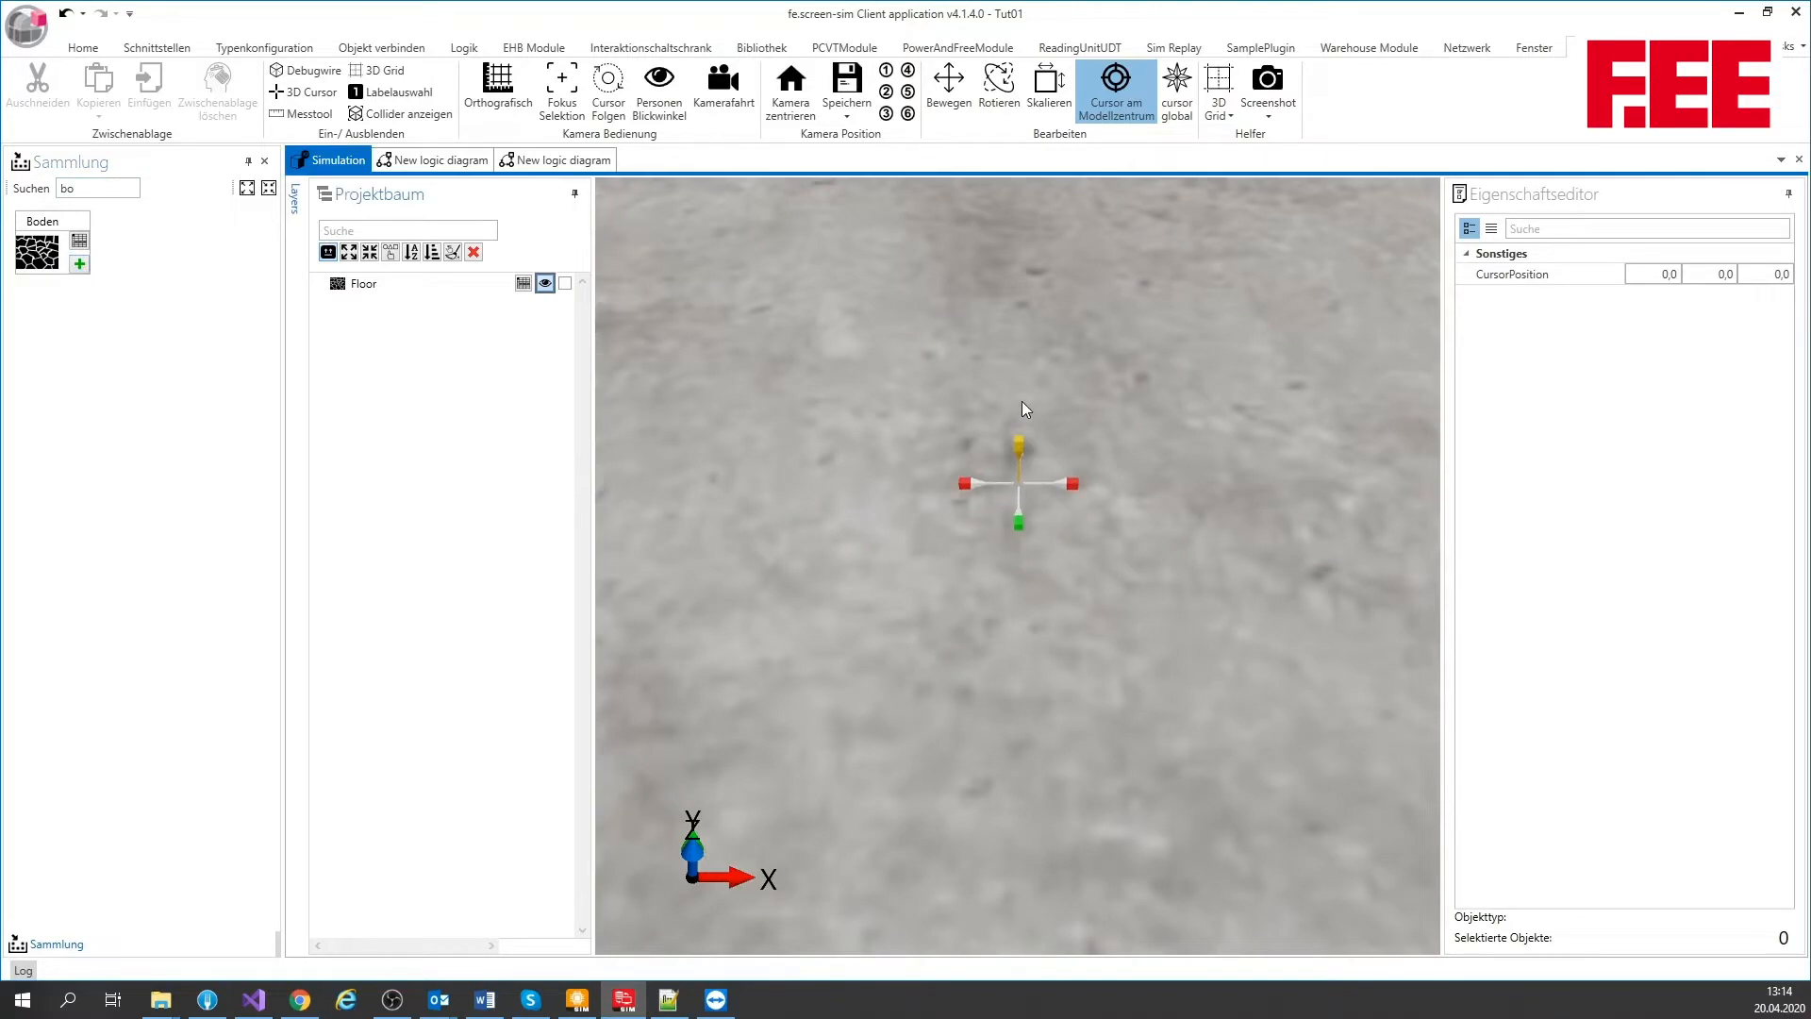
{"action": "left_click_drag", "start_coordinate": [1019, 444], "coordinate": [1022, 400]}
{"action": "left_click_drag", "start_coordinate": [96, 188], "coordinate": [57, 189]}
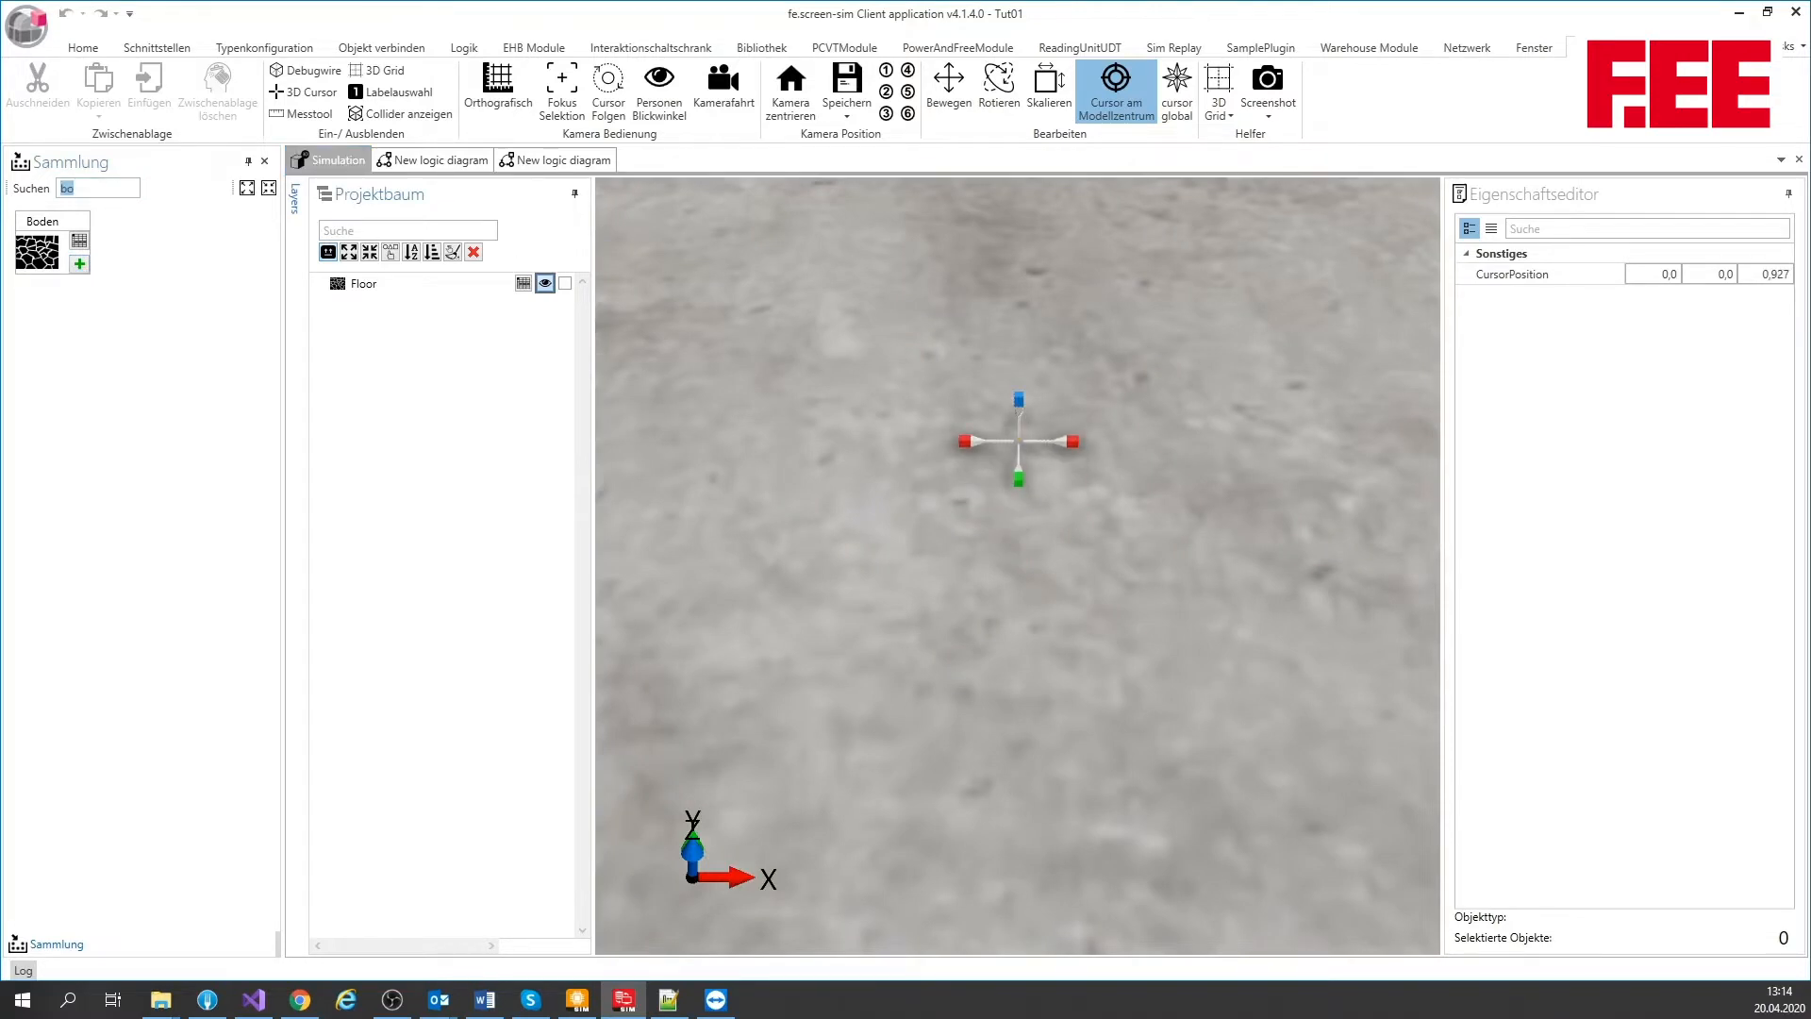
{"action": "type", "text": "fö"}
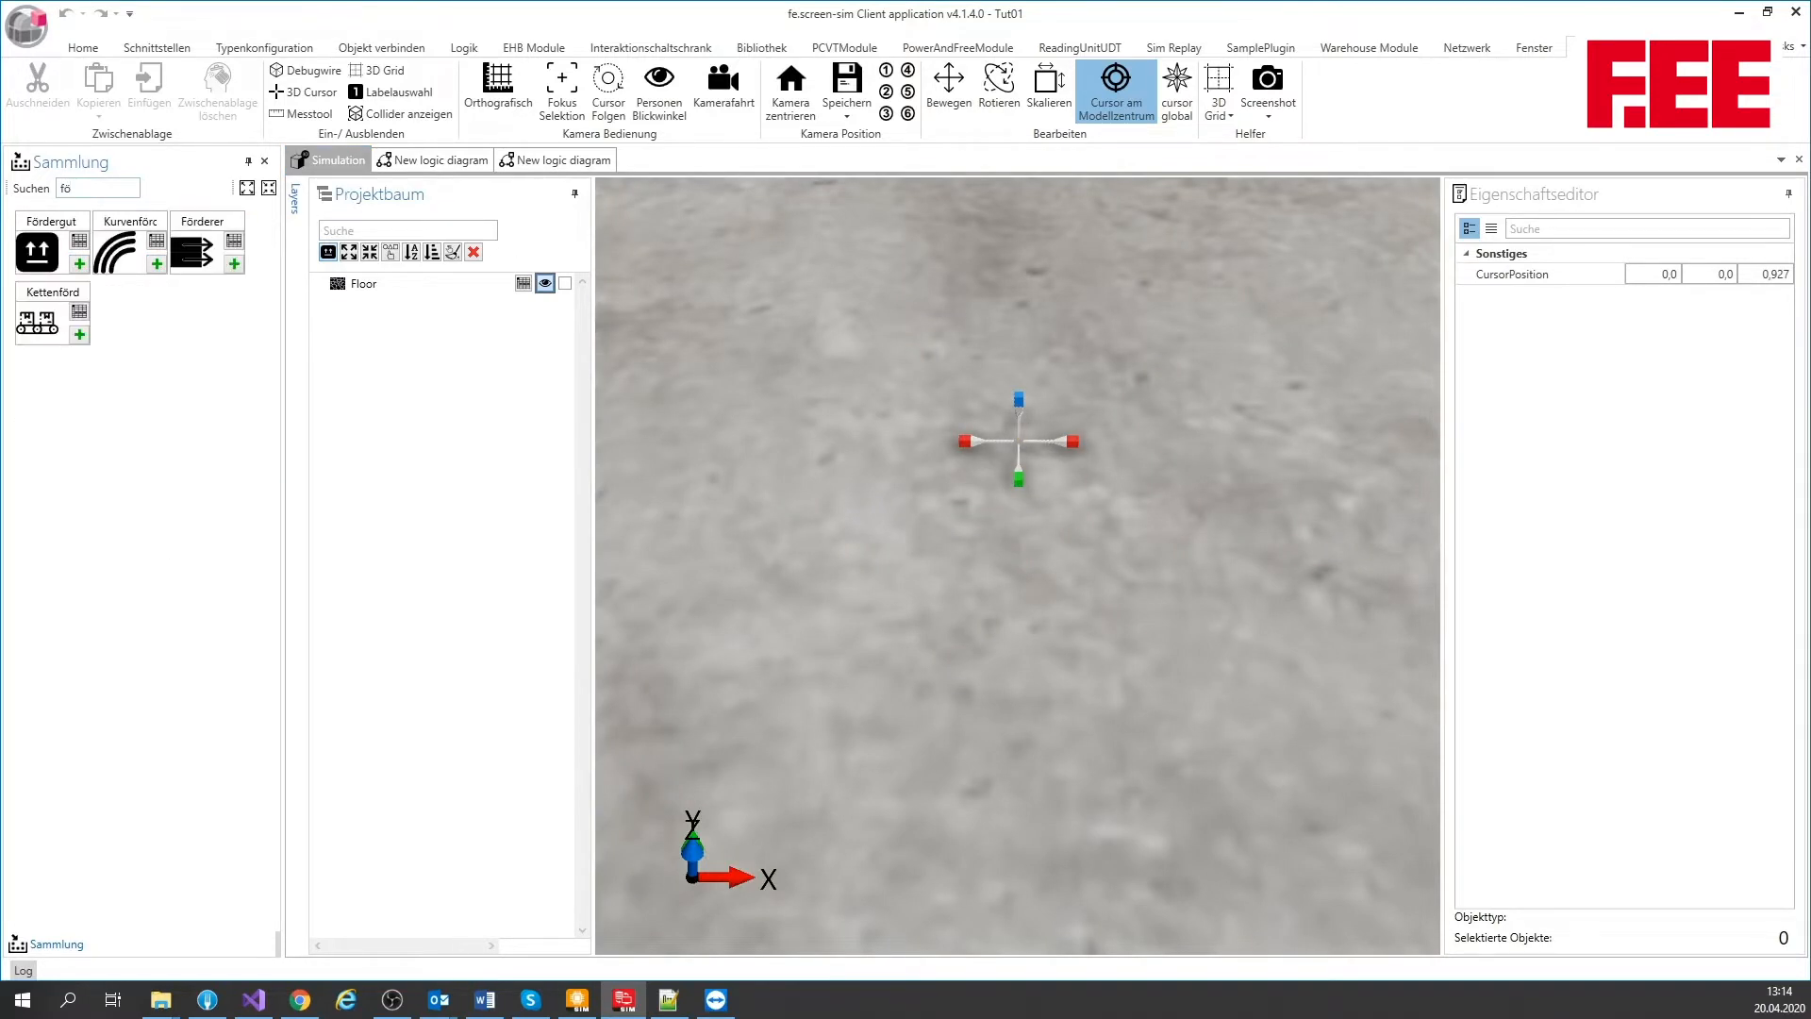
{"action": "left_click", "coordinate": [80, 264]}
Scale the Fördergut into a long flat block of about 2.5 × 0.6 × 0.24
{"action": "left_click", "coordinate": [1018, 492]}
{"action": "left_click", "coordinate": [1015, 490]}
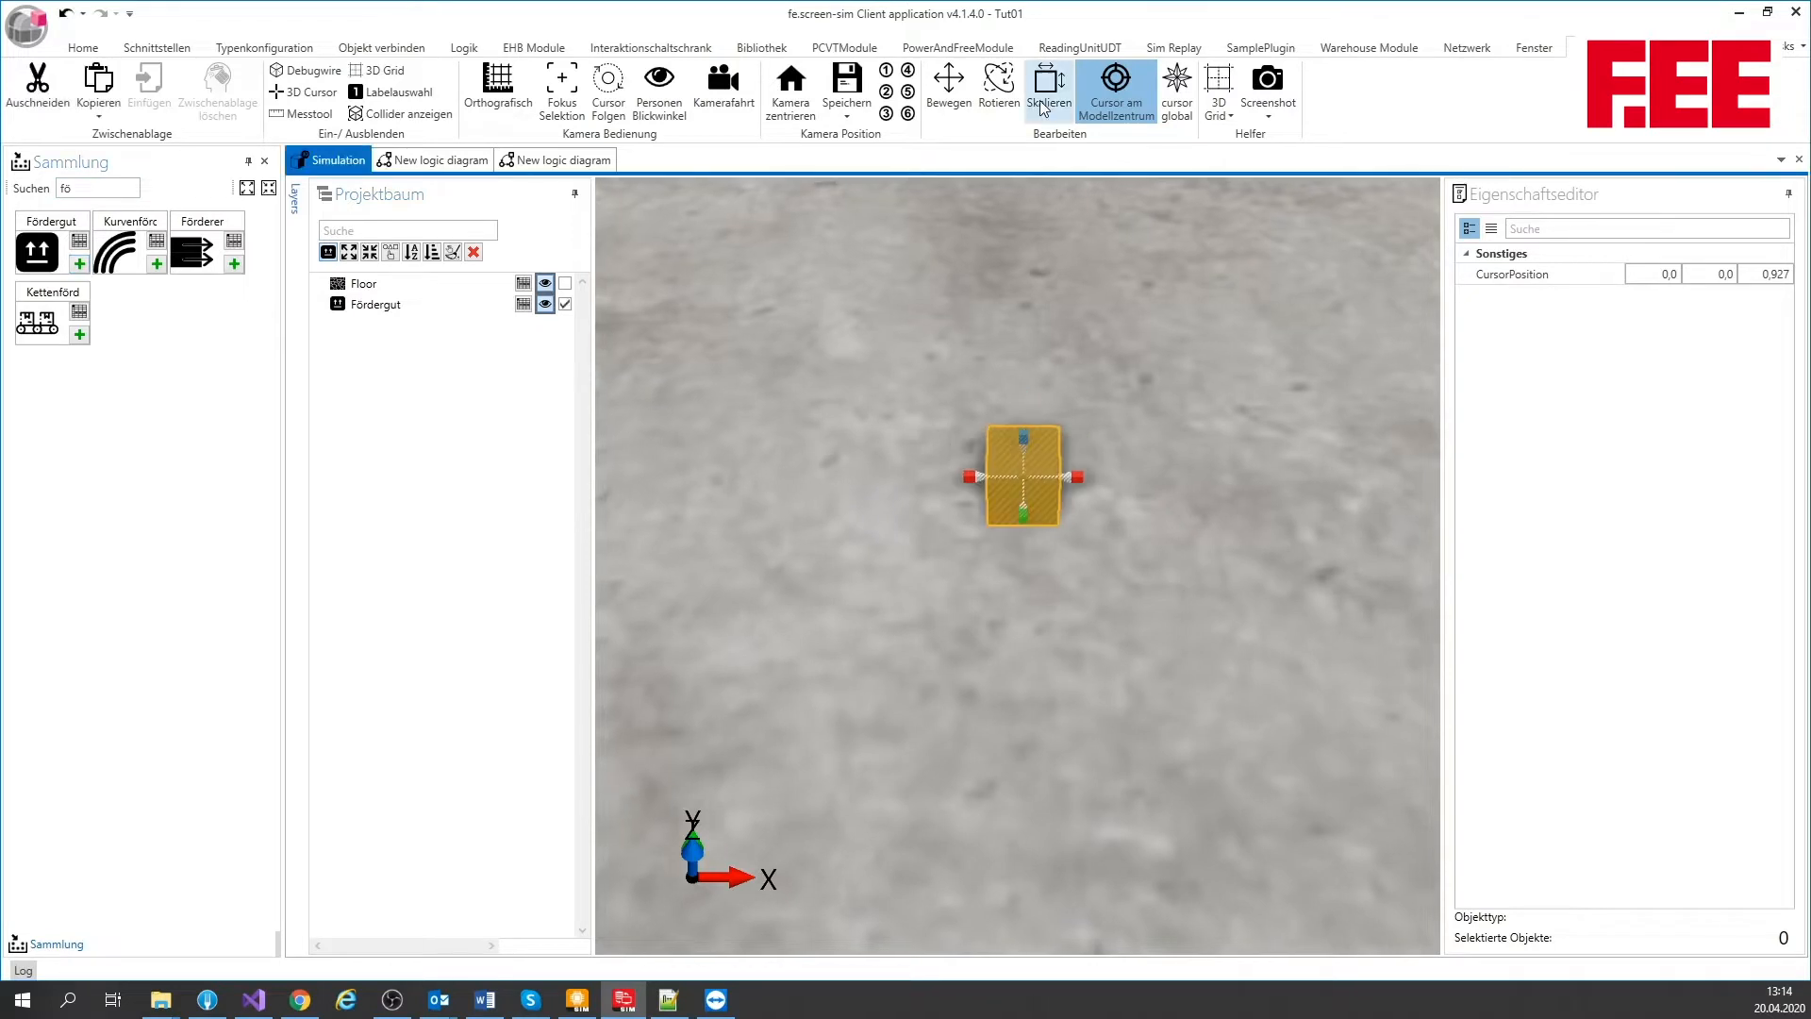
{"action": "middle_click_drag", "start_coordinate": [1034, 434], "coordinate": [1044, 281]}
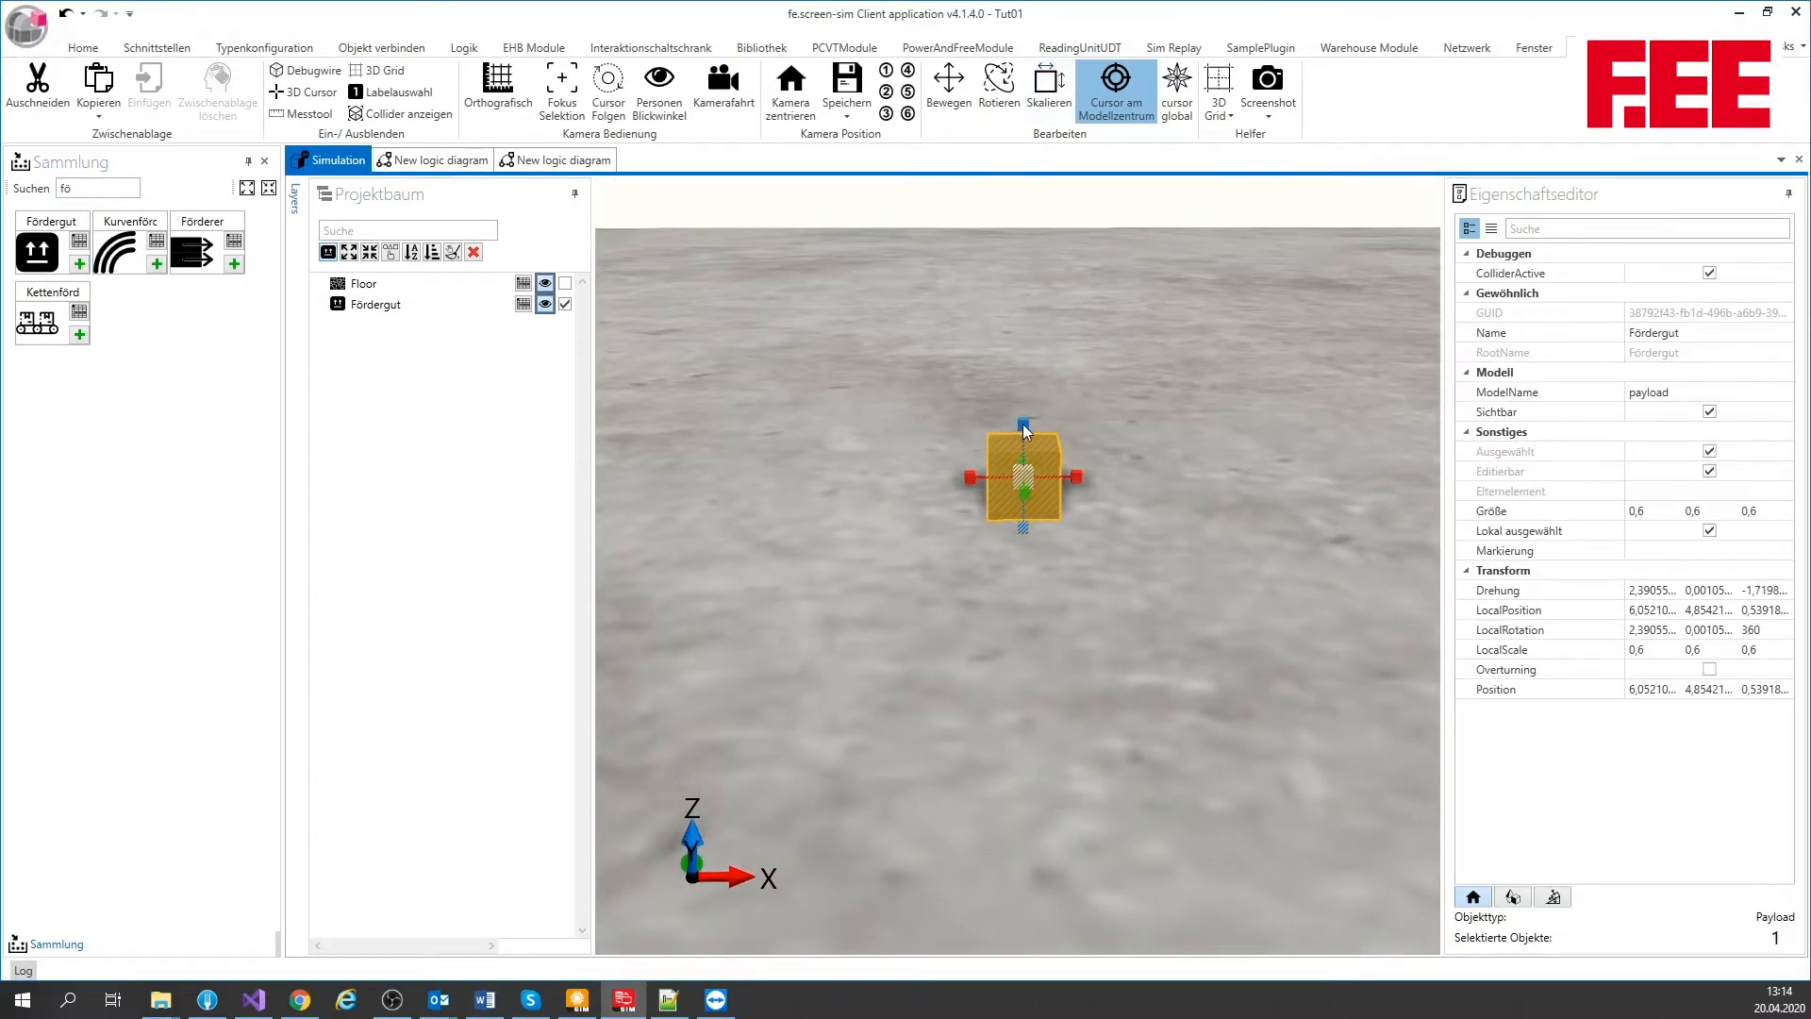
{"action": "left_click_drag", "start_coordinate": [1026, 432], "coordinate": [1204, 404]}
{"action": "middle_click_drag", "start_coordinate": [1205, 405], "coordinate": [1134, 539]}
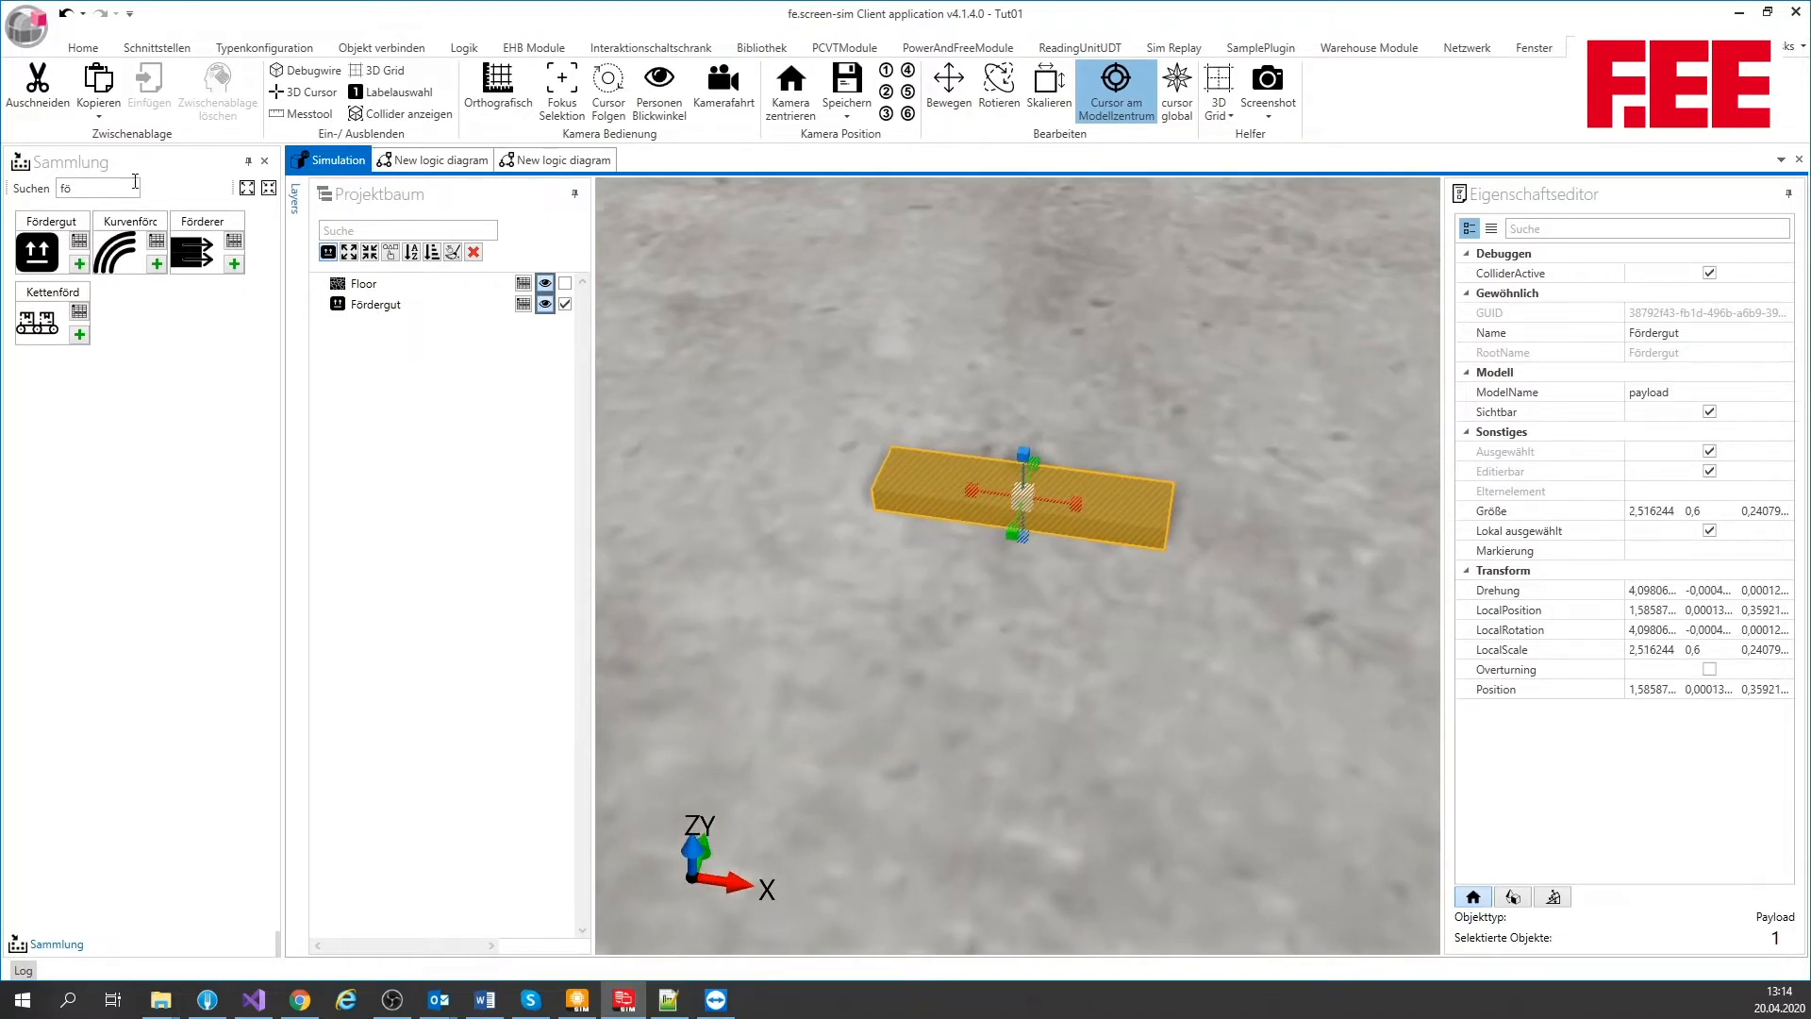
Clear the collection search, add two Markierung tags to the Fördergut, and expand it in the project tree
{"action": "left_click_drag", "start_coordinate": [129, 185], "coordinate": [27, 196]}
{"action": "key", "text": "BackSpace"}
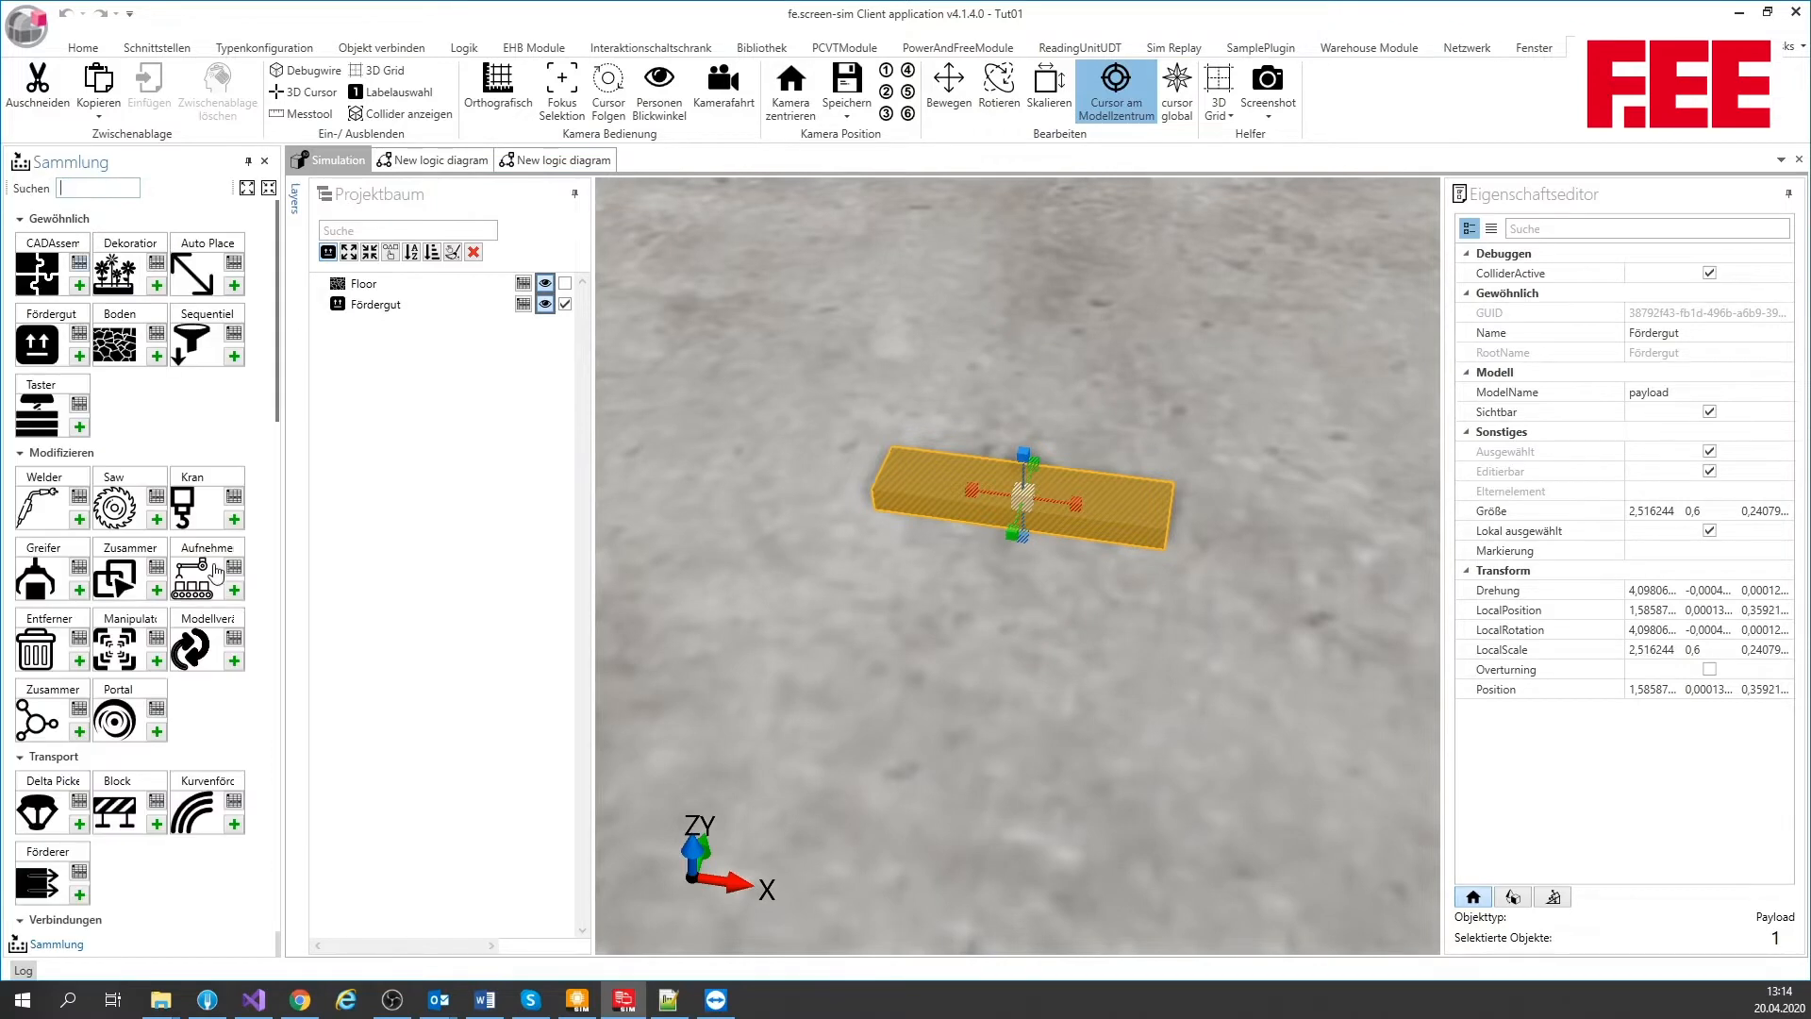
{"action": "scroll", "coordinate": [94, 443], "scroll_direction": "down", "scroll_amount": 10}
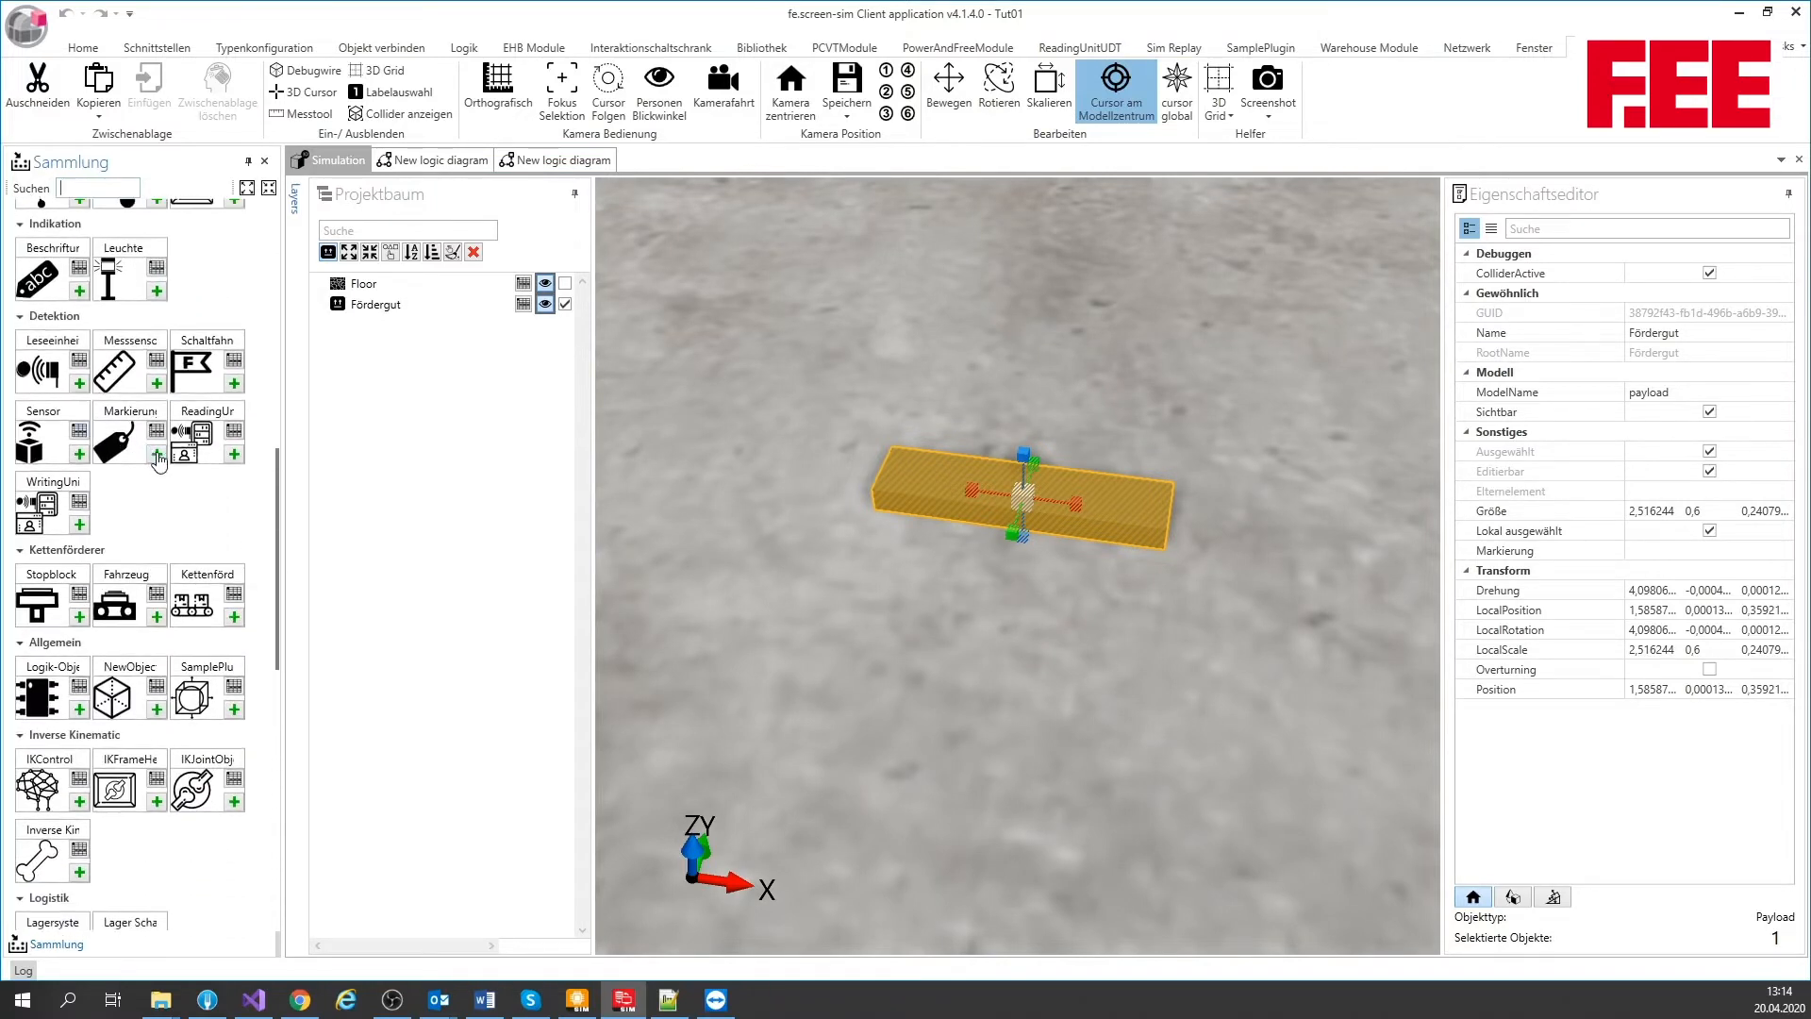
{"action": "left_click", "coordinate": [157, 455]}
{"action": "left_click", "coordinate": [319, 305]}
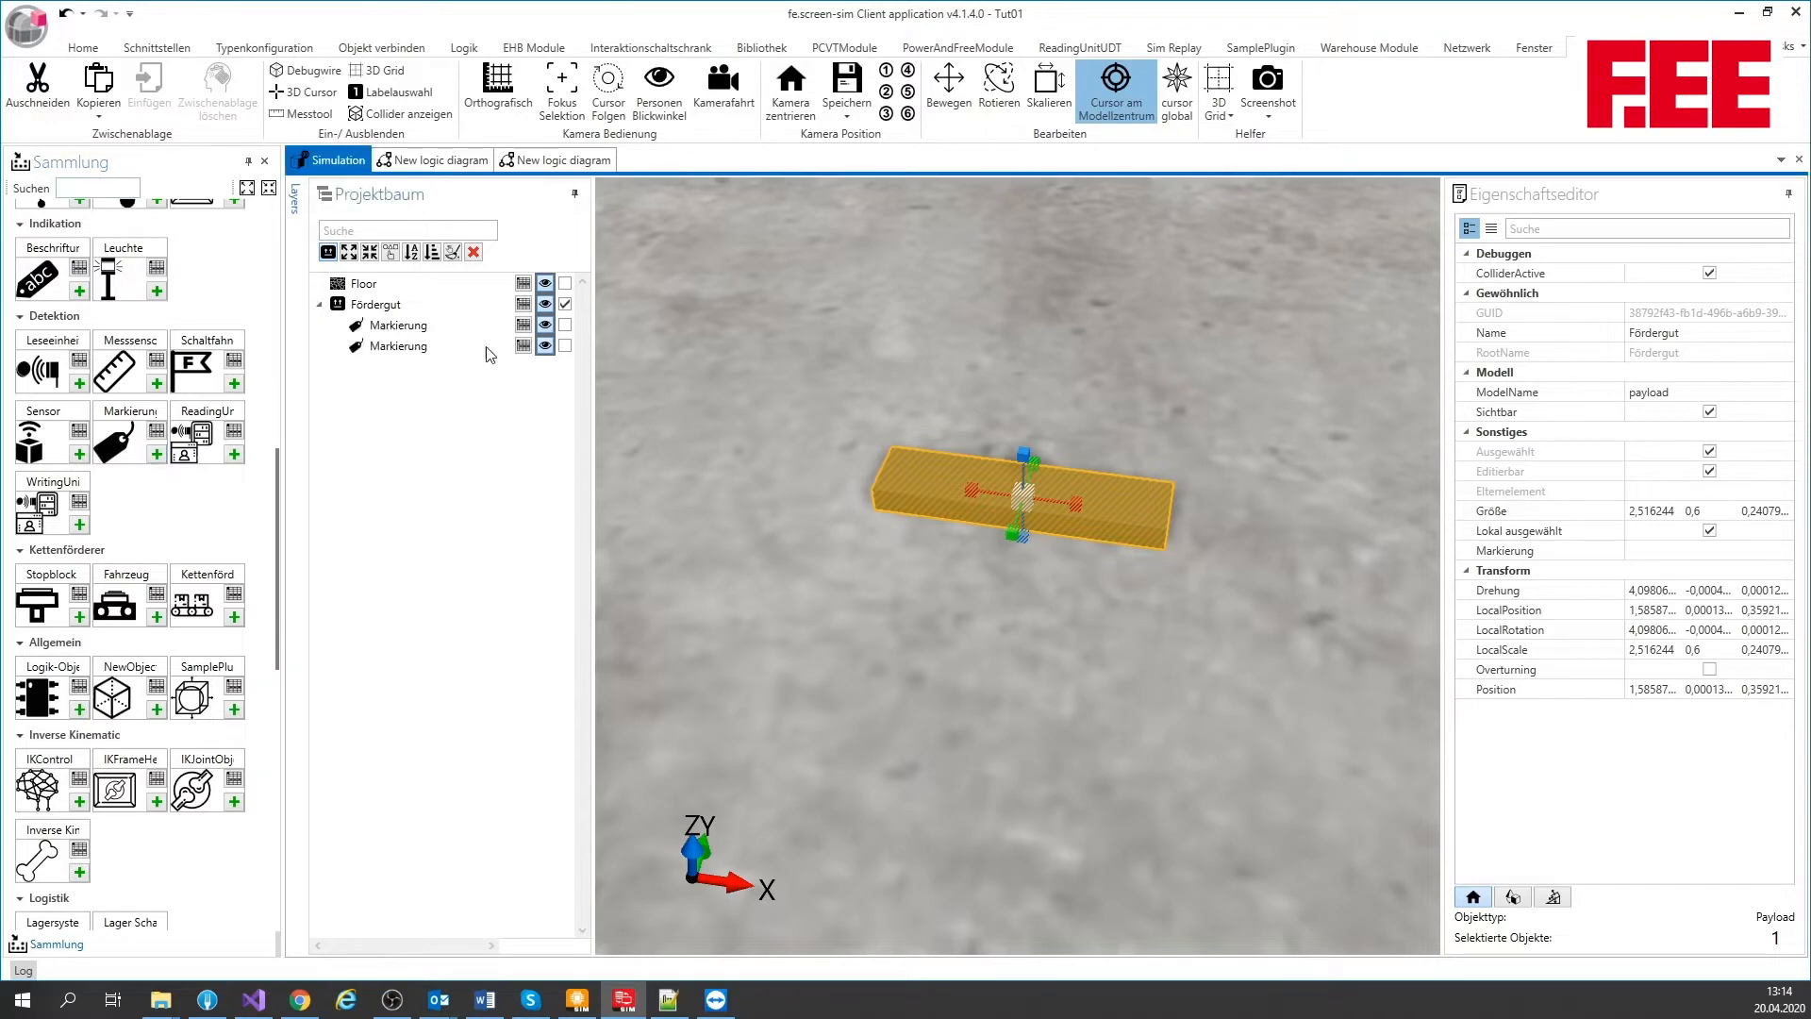
Place the two Markierung tags on the block's upper face, one near each end, at X about -0.91 and 0.85
{"action": "left_click", "coordinate": [565, 304]}
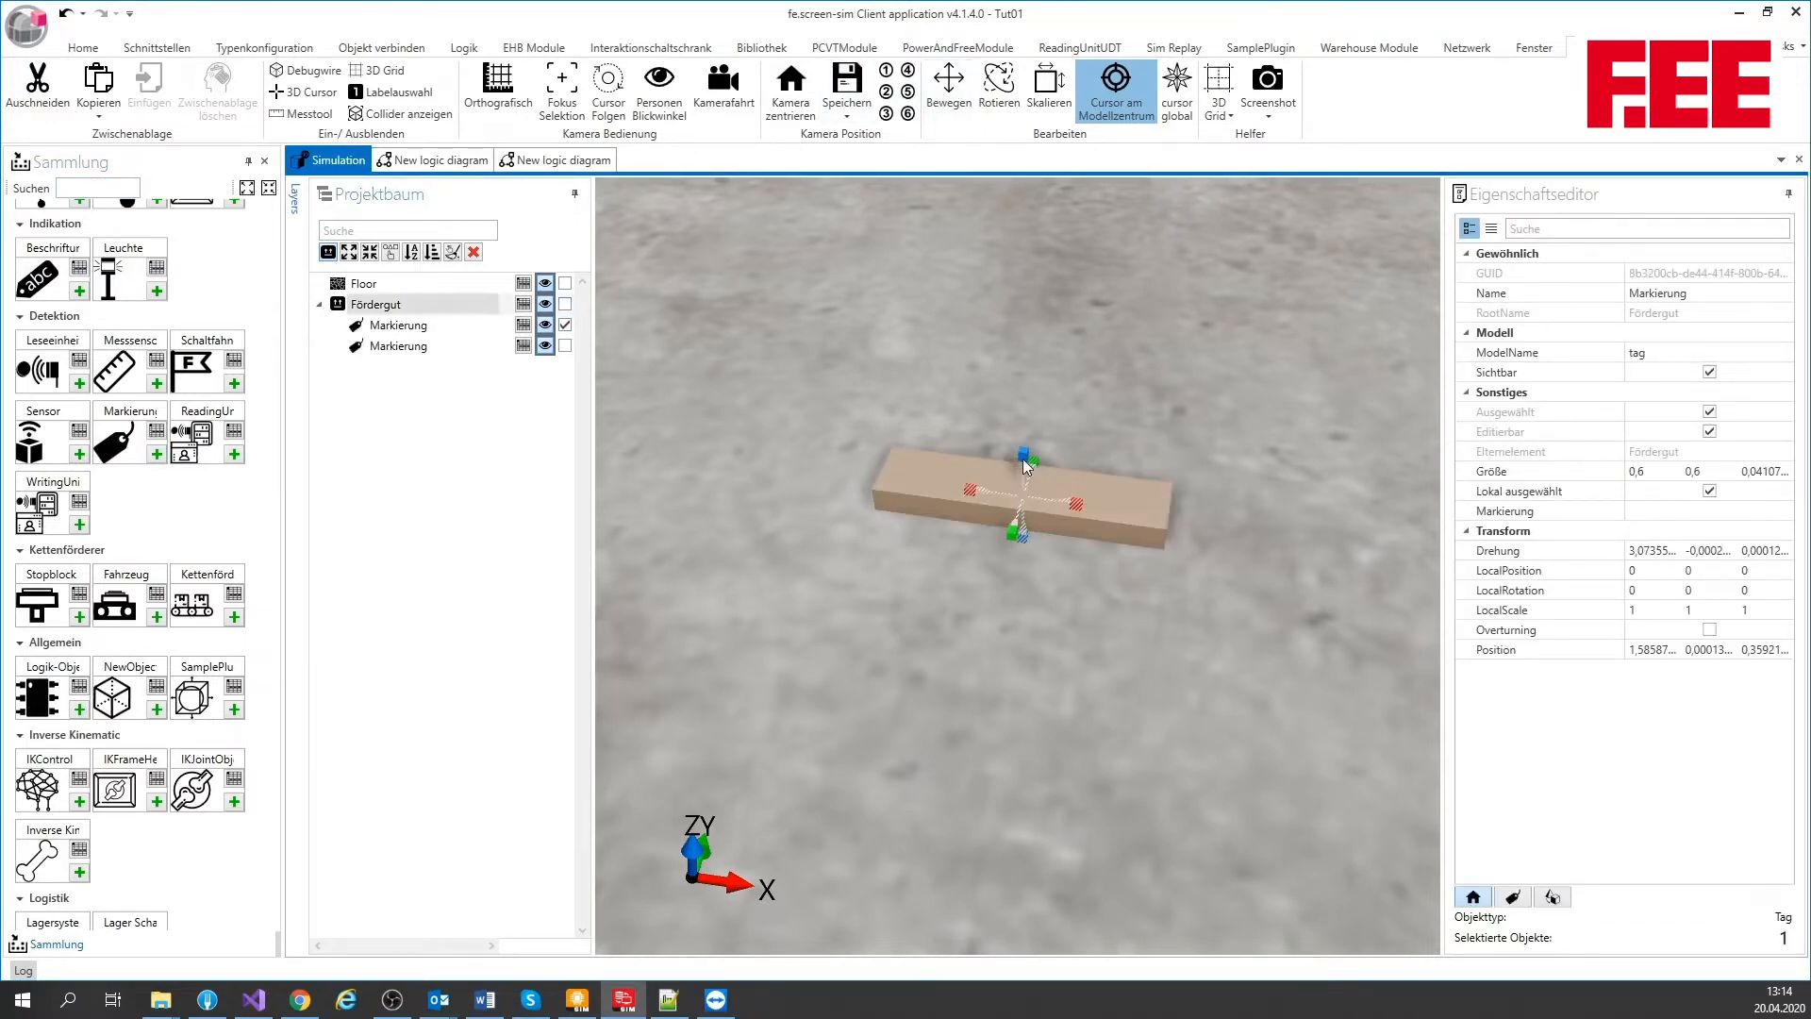
{"action": "left_click_drag", "start_coordinate": [1025, 456], "coordinate": [870, 462]}
{"action": "left_click", "coordinate": [565, 345]}
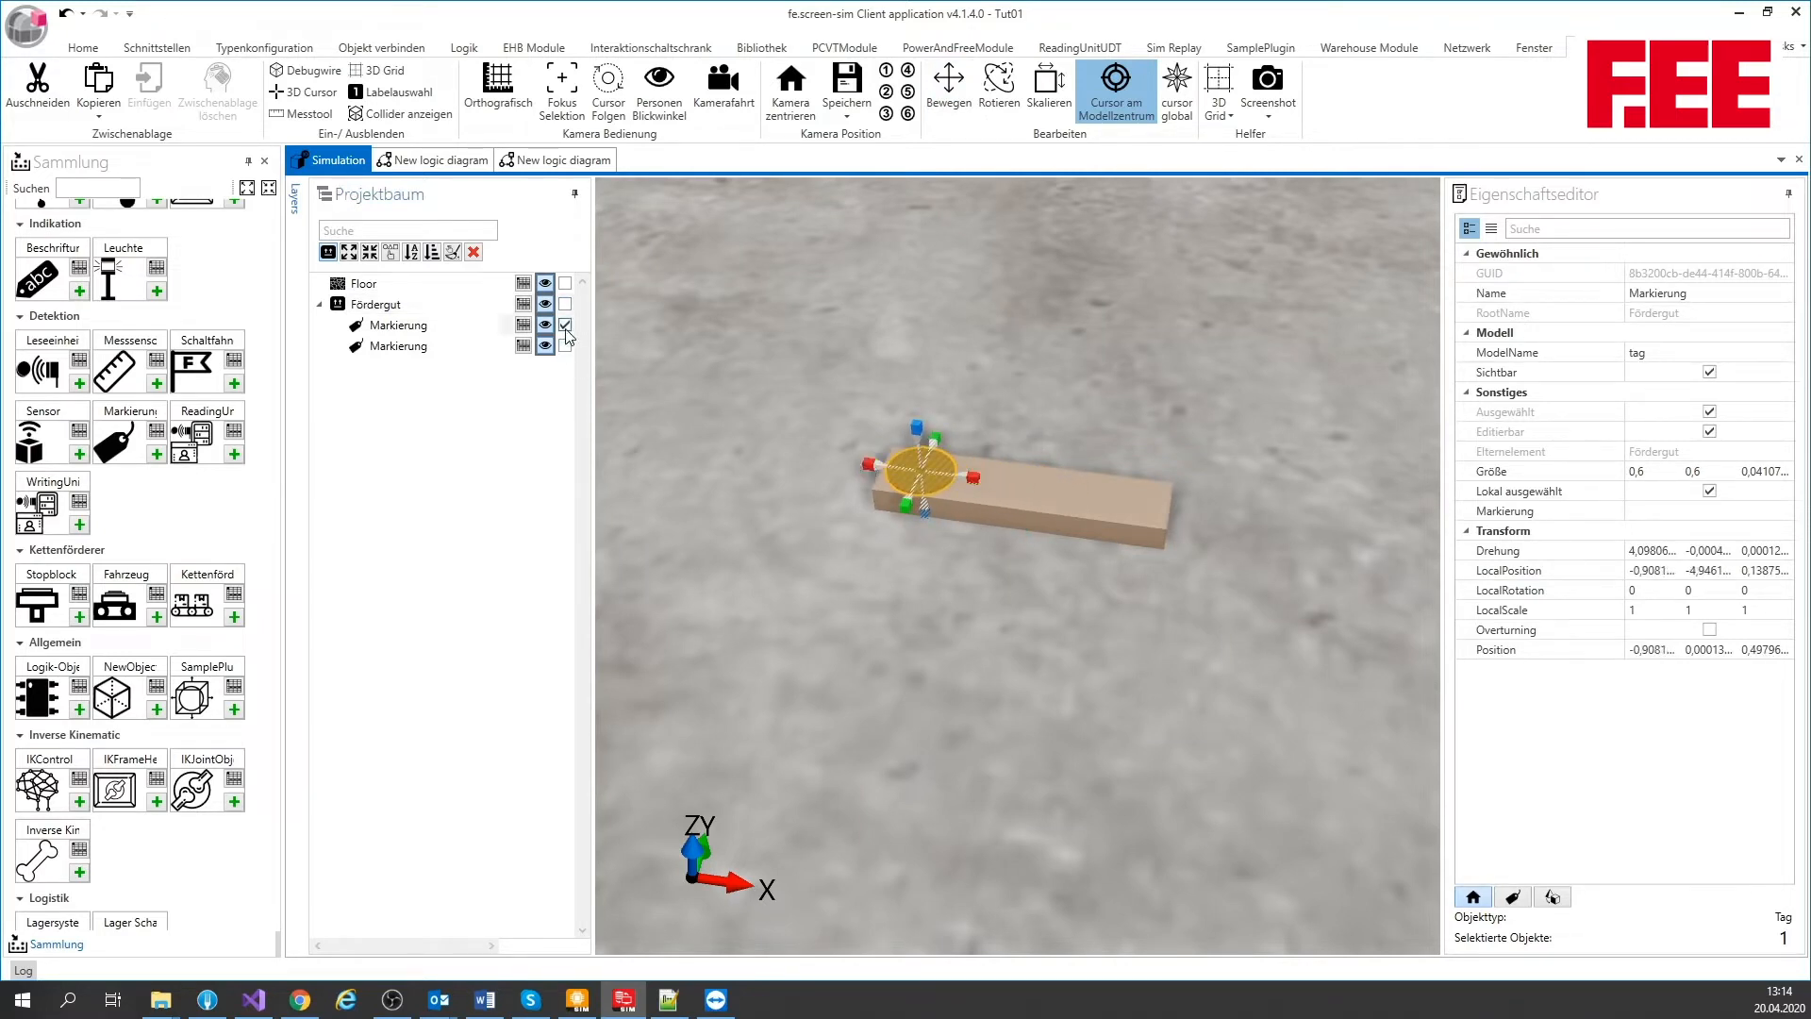
{"action": "left_click_drag", "start_coordinate": [1026, 459], "coordinate": [1181, 501]}
{"action": "left_click", "coordinate": [1206, 456]}
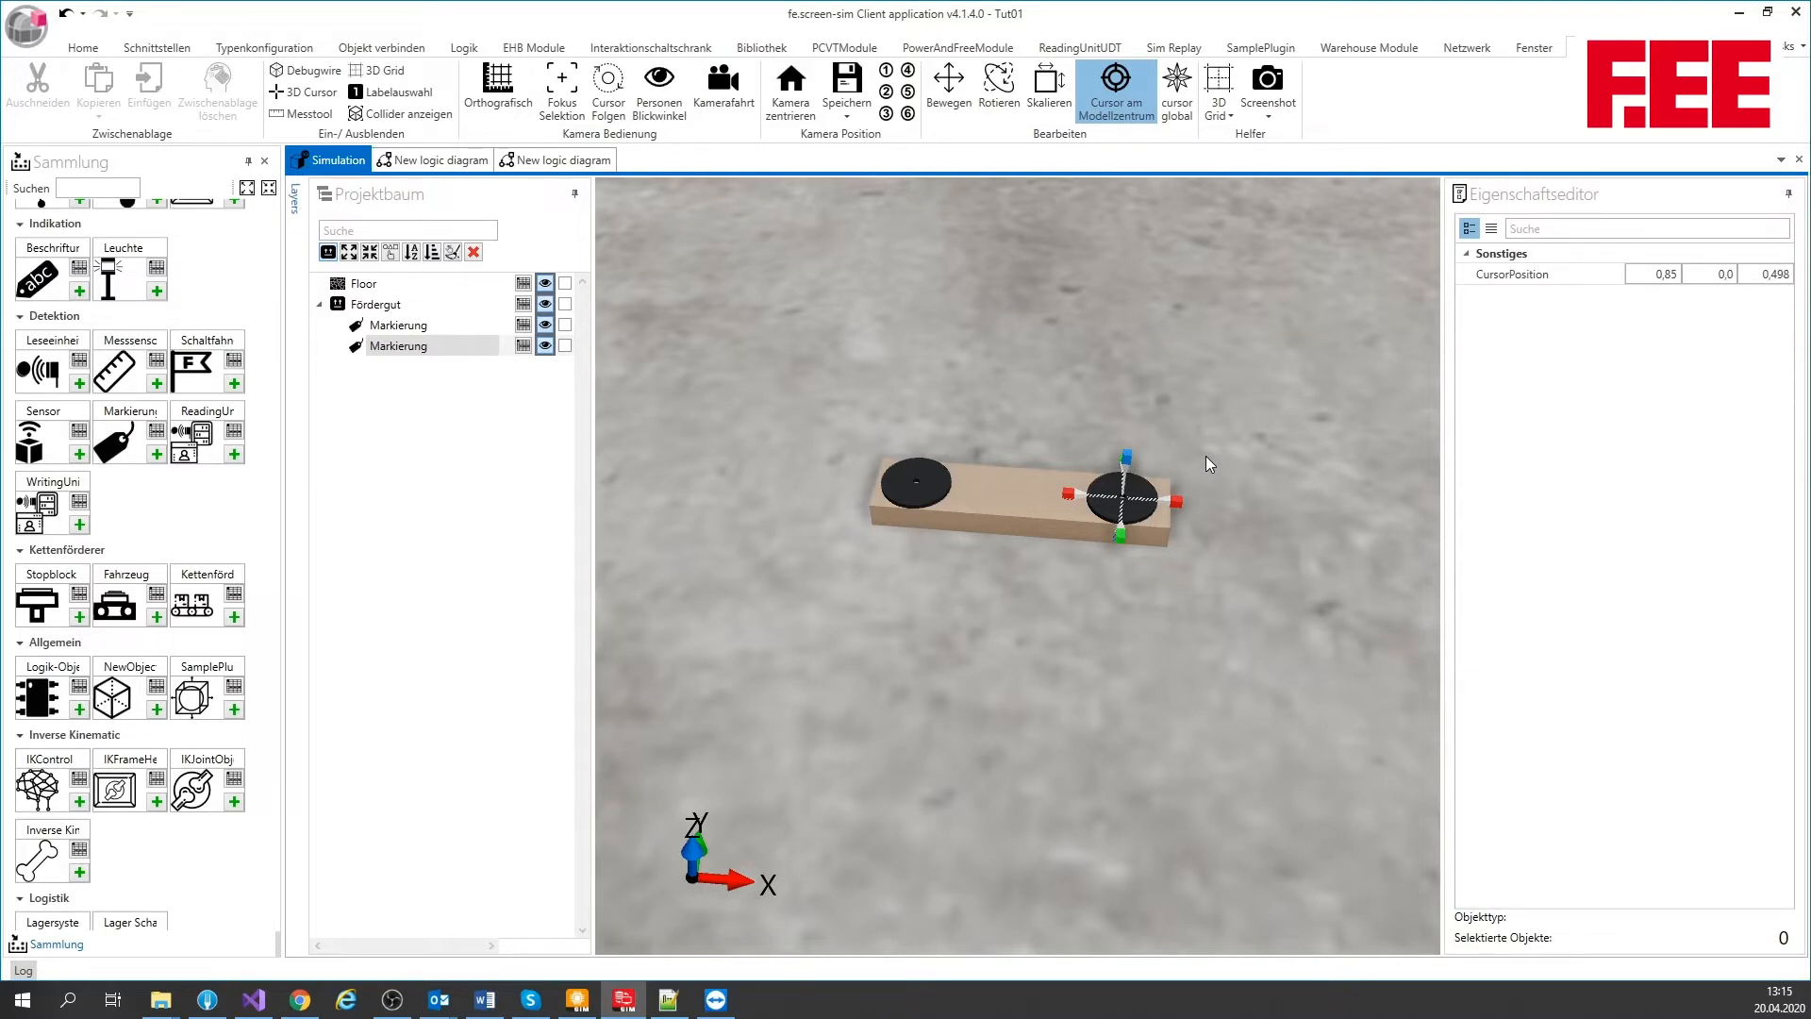
Save the Fördergut with its tags as a template named Sample01 in the D:\Tutorial folder
{"action": "left_click", "coordinate": [1028, 502]}
{"action": "right_click", "coordinate": [1029, 502]}
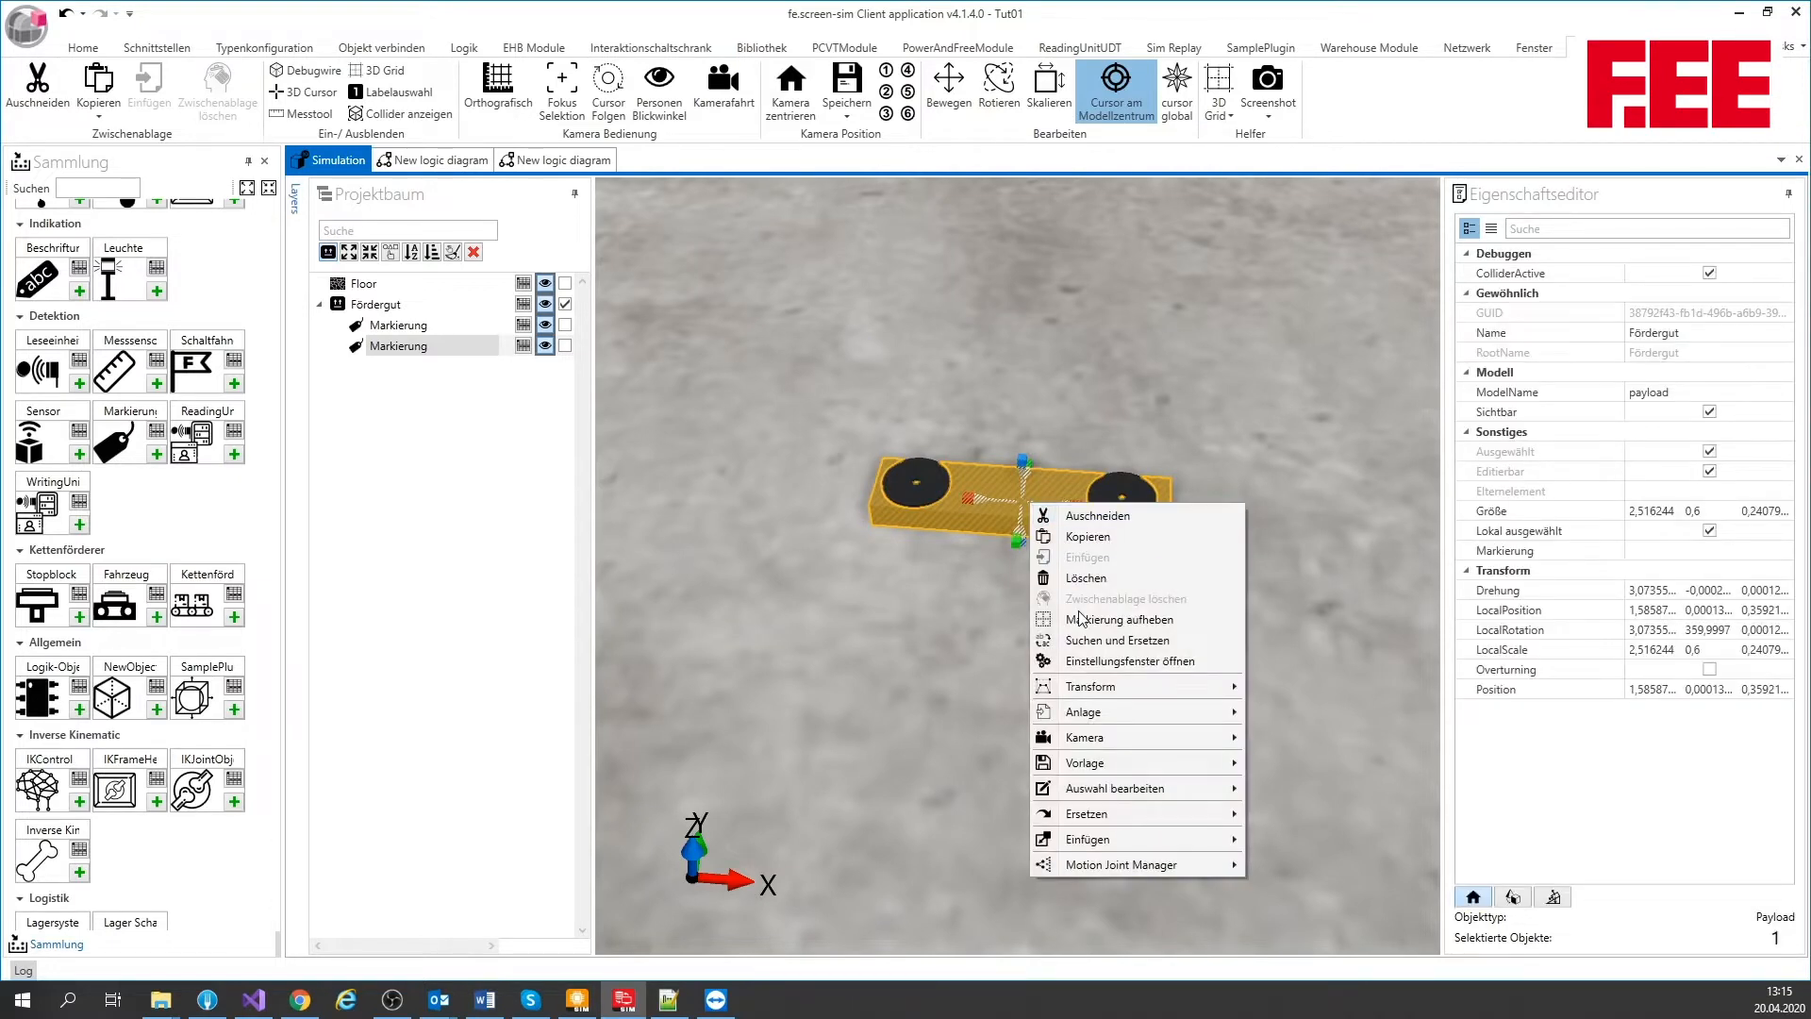
{"action": "mouse_move", "coordinate": [1116, 767]}
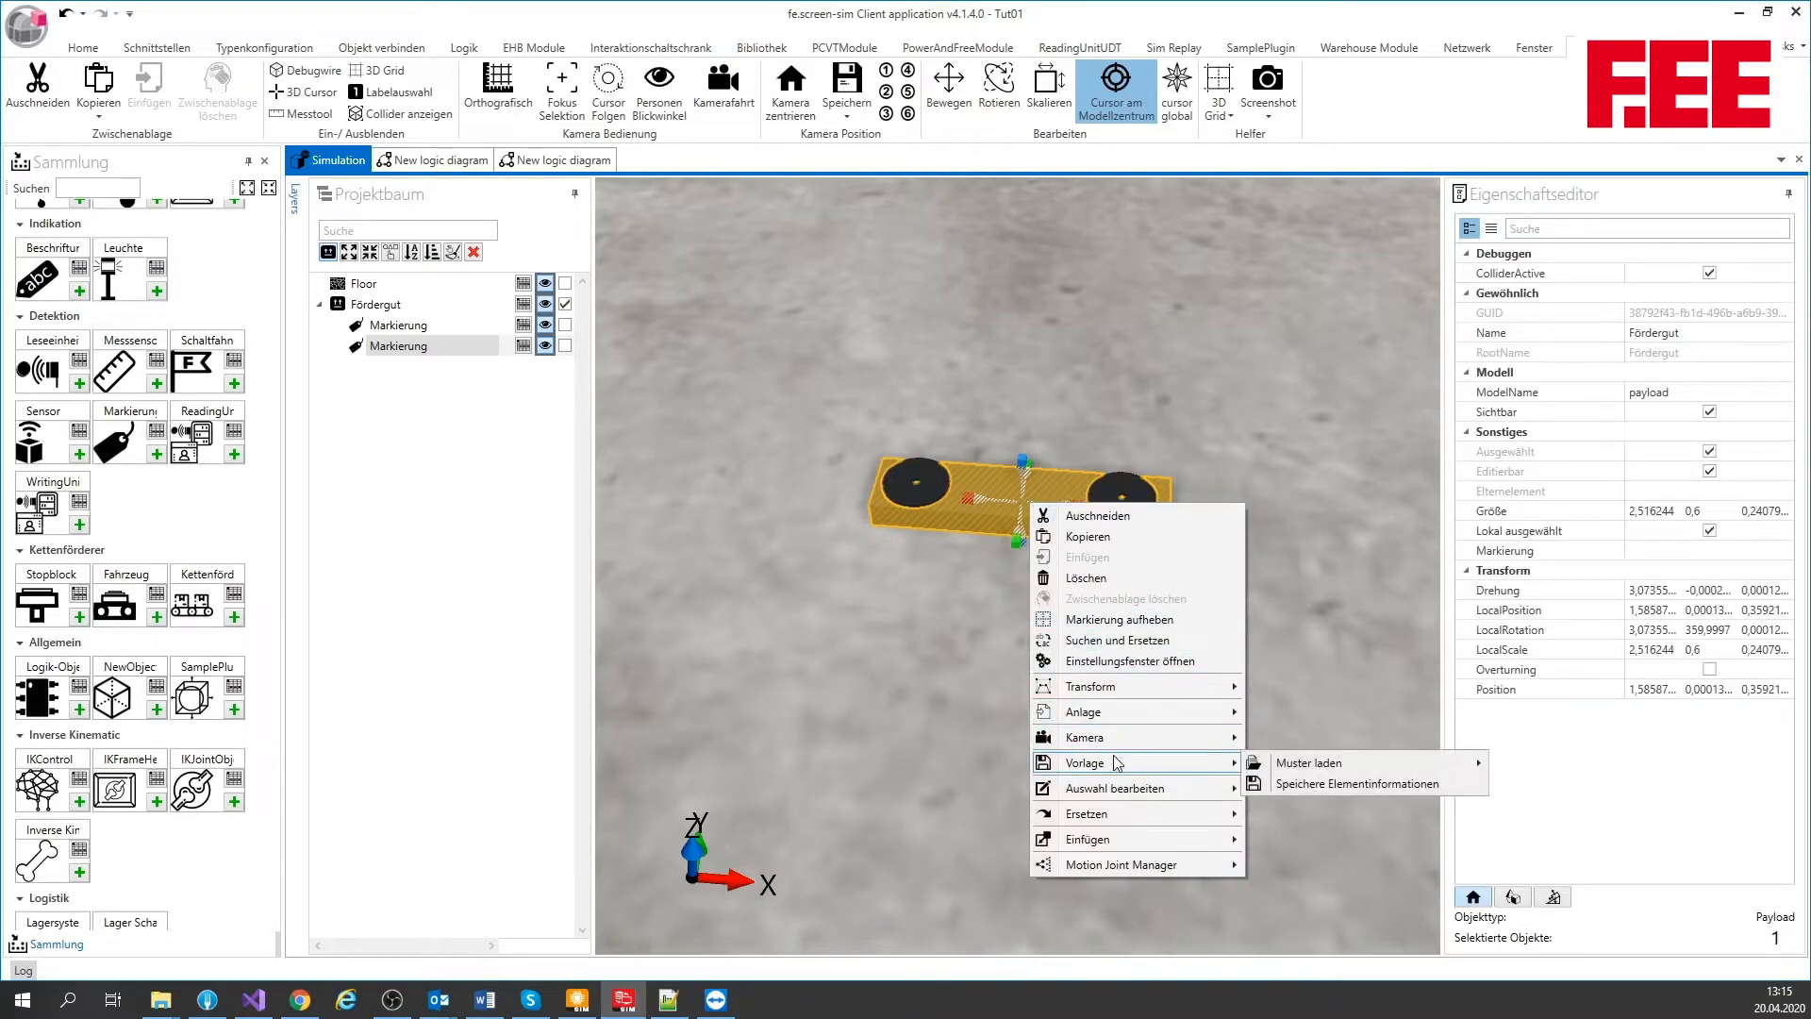
{"action": "left_click", "coordinate": [1310, 785]}
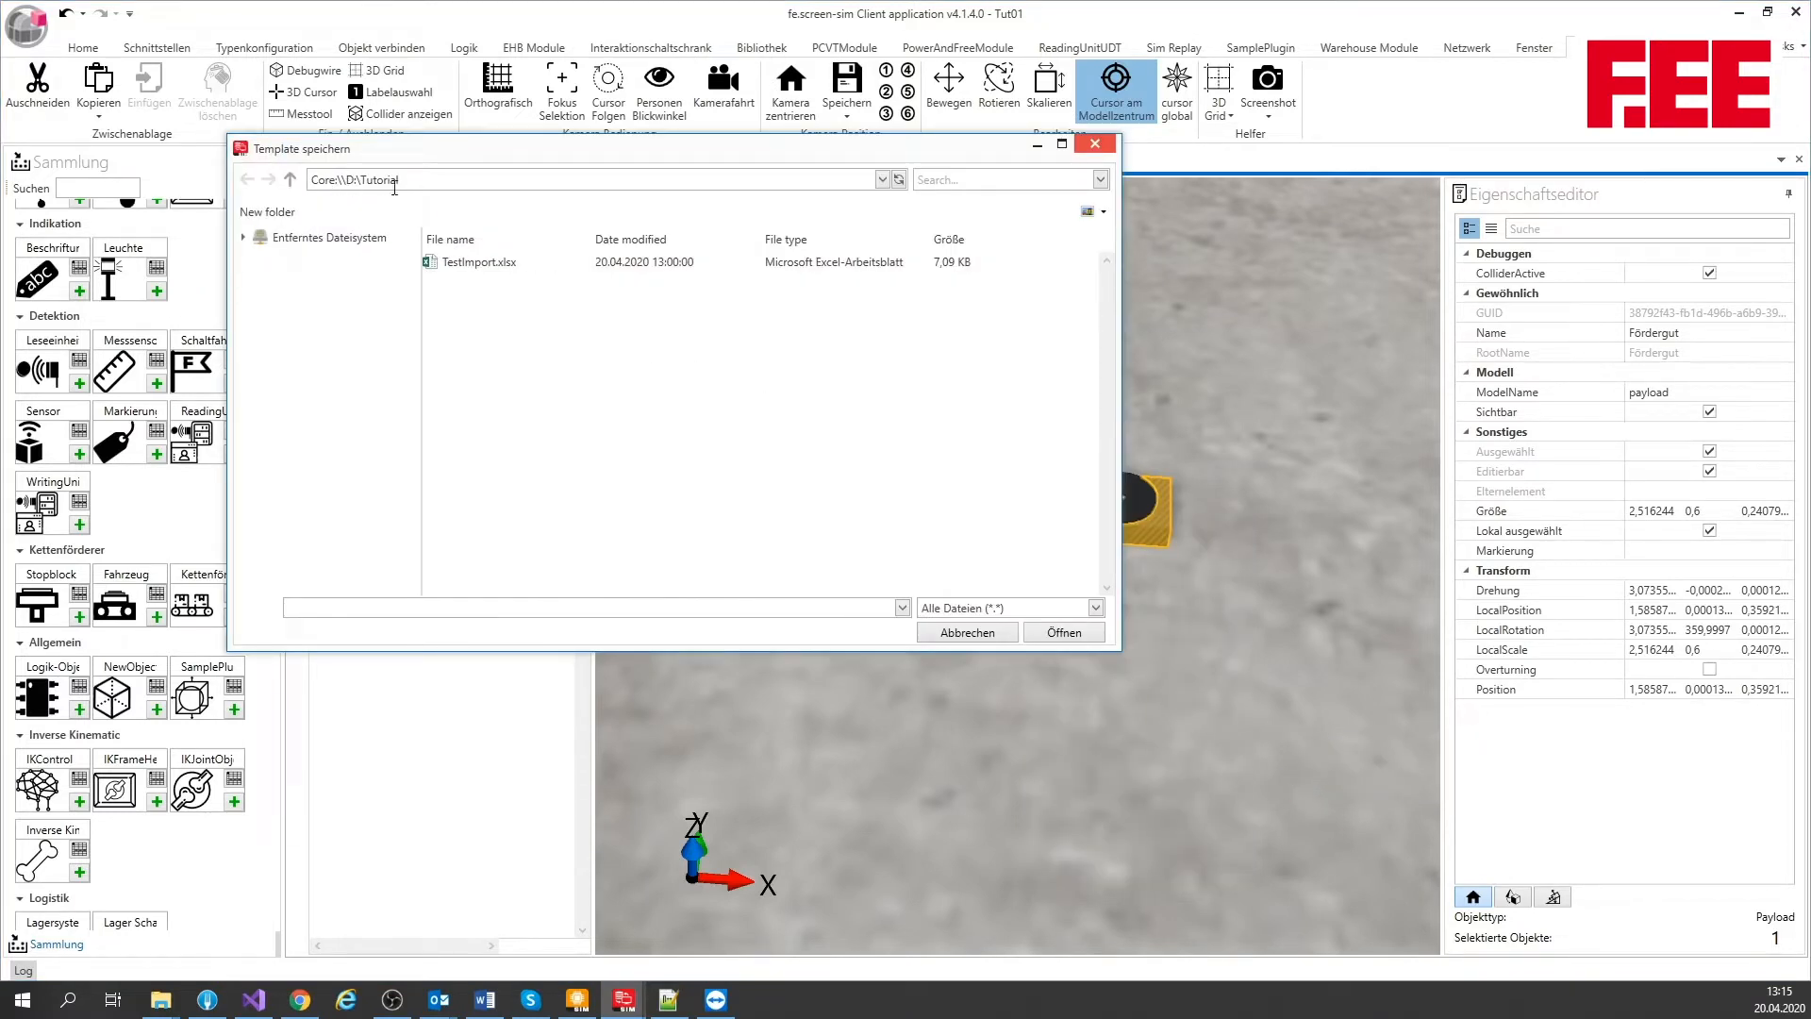
{"action": "left_click", "coordinate": [1063, 632]}
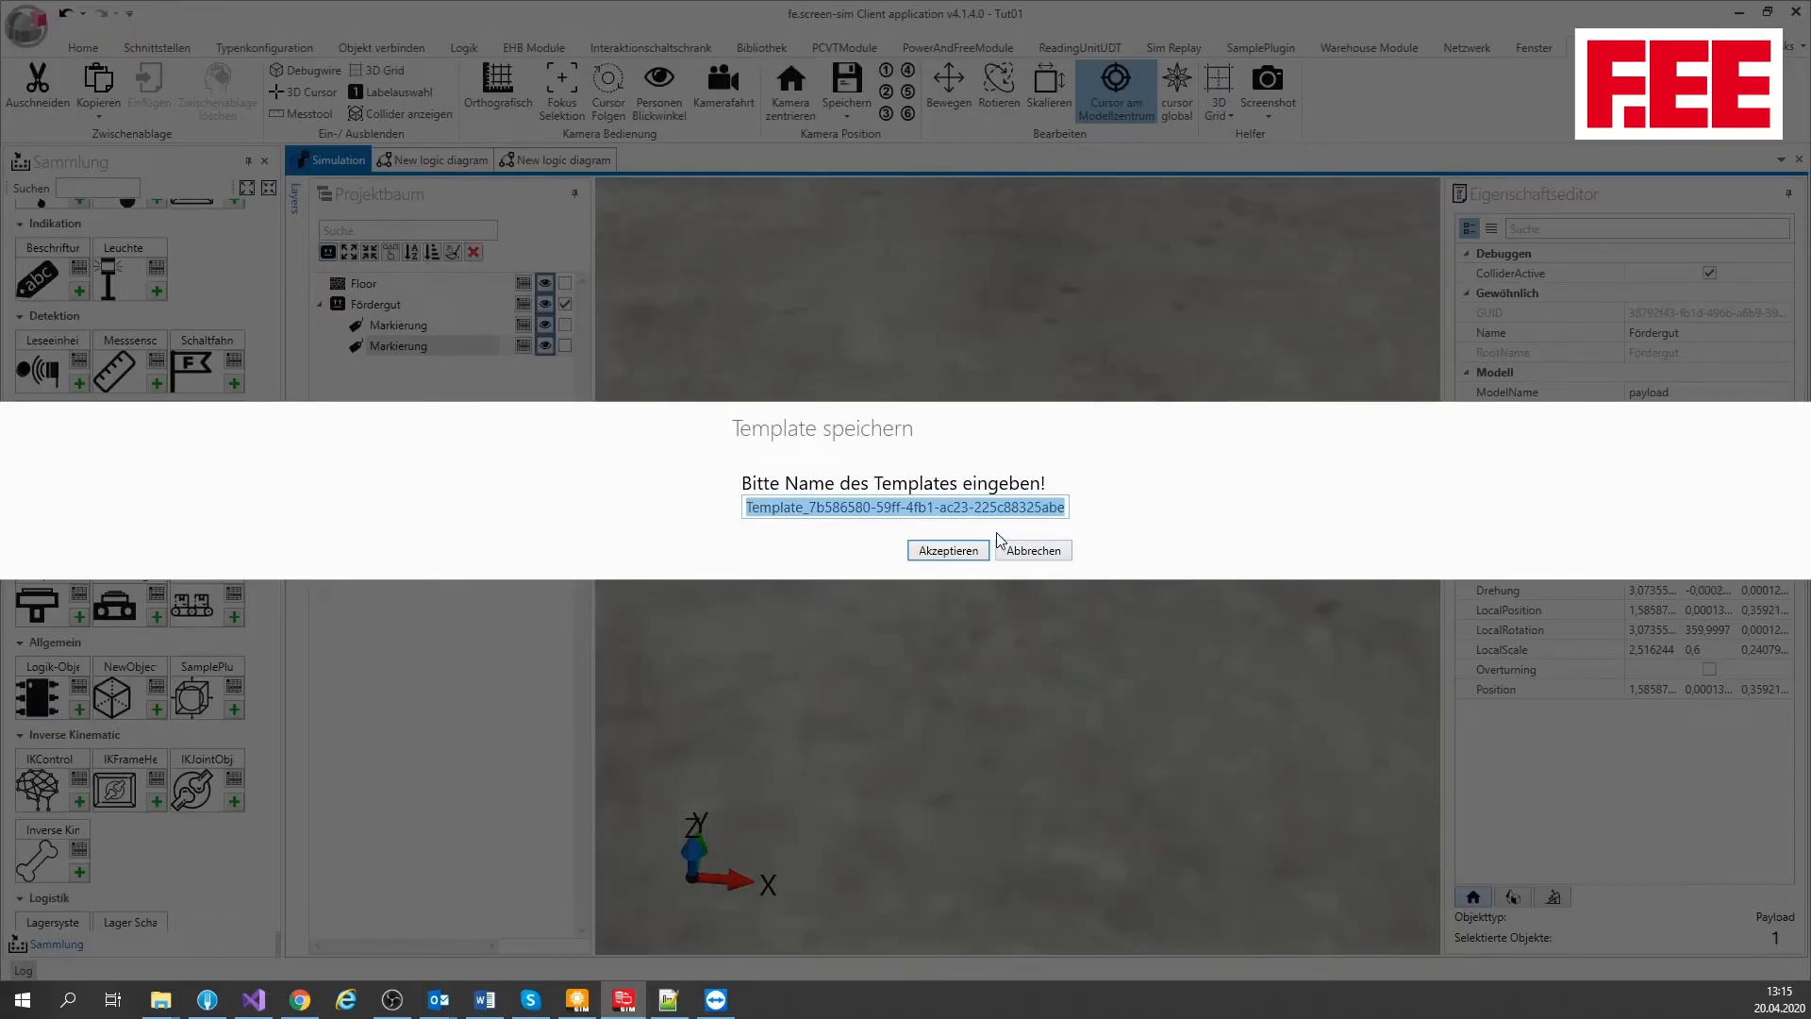
{"action": "type", "text": "Sample01"}
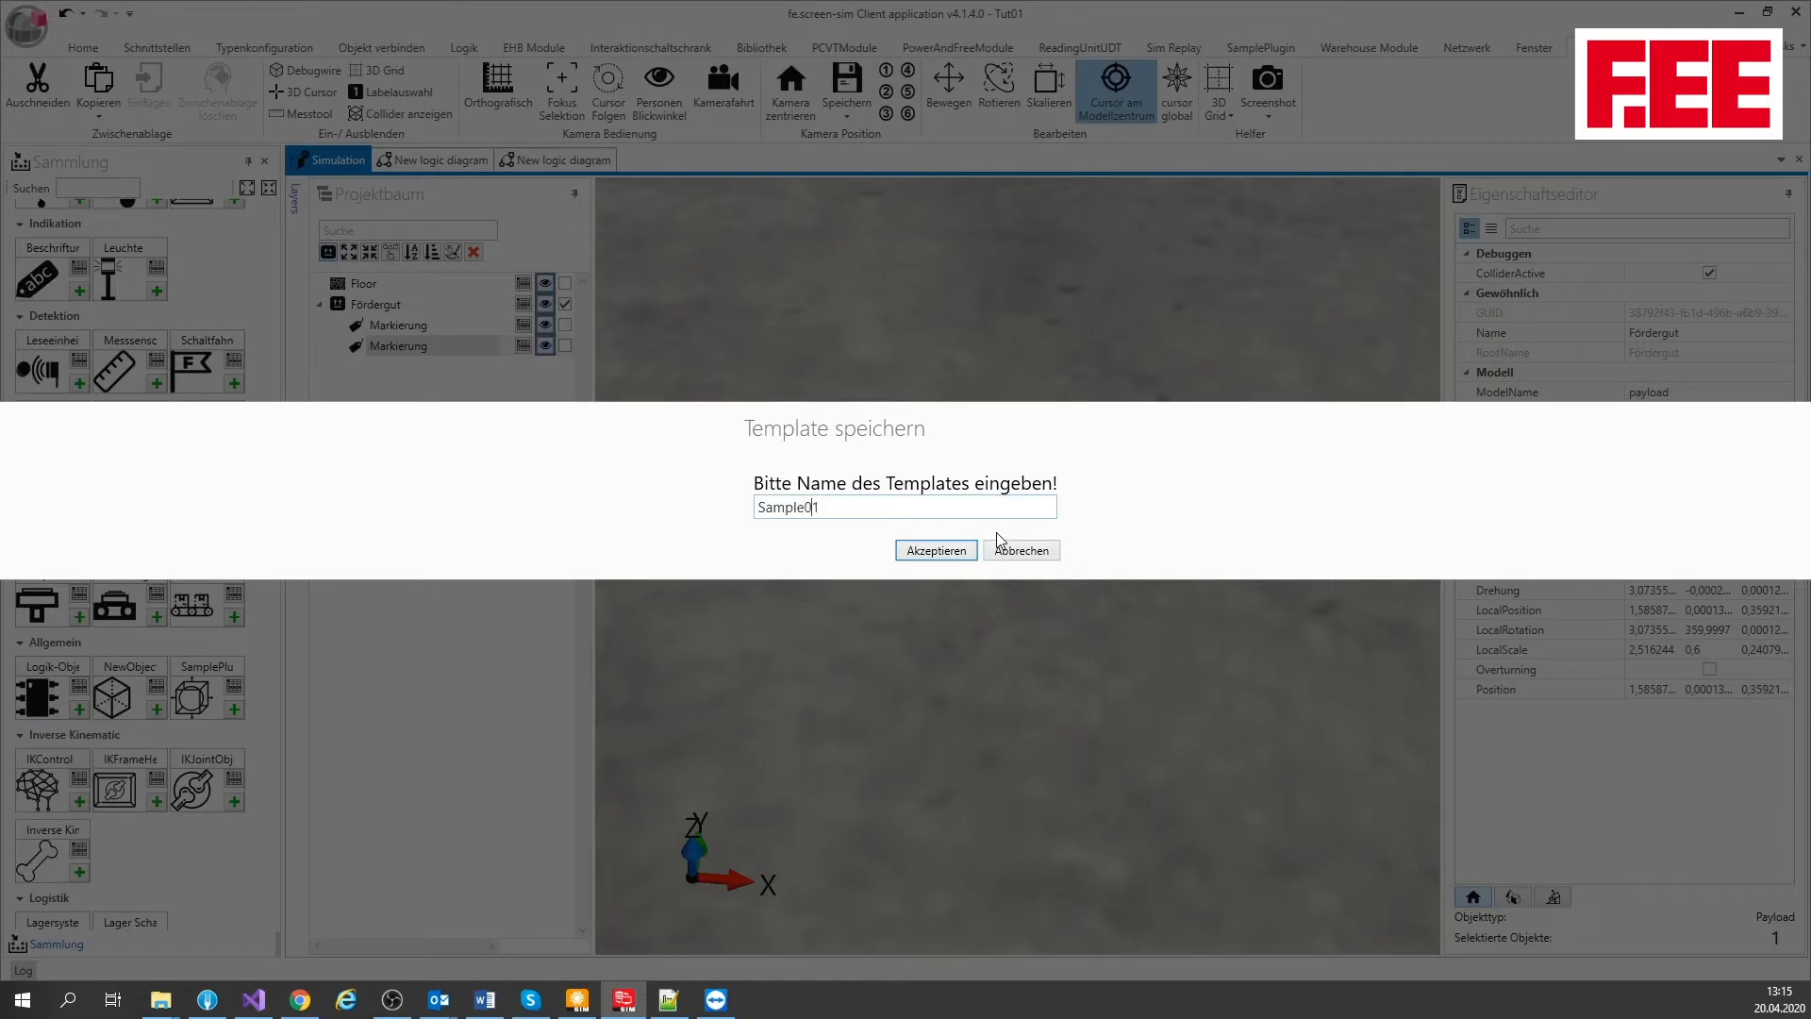
{"action": "key", "text": "Return"}
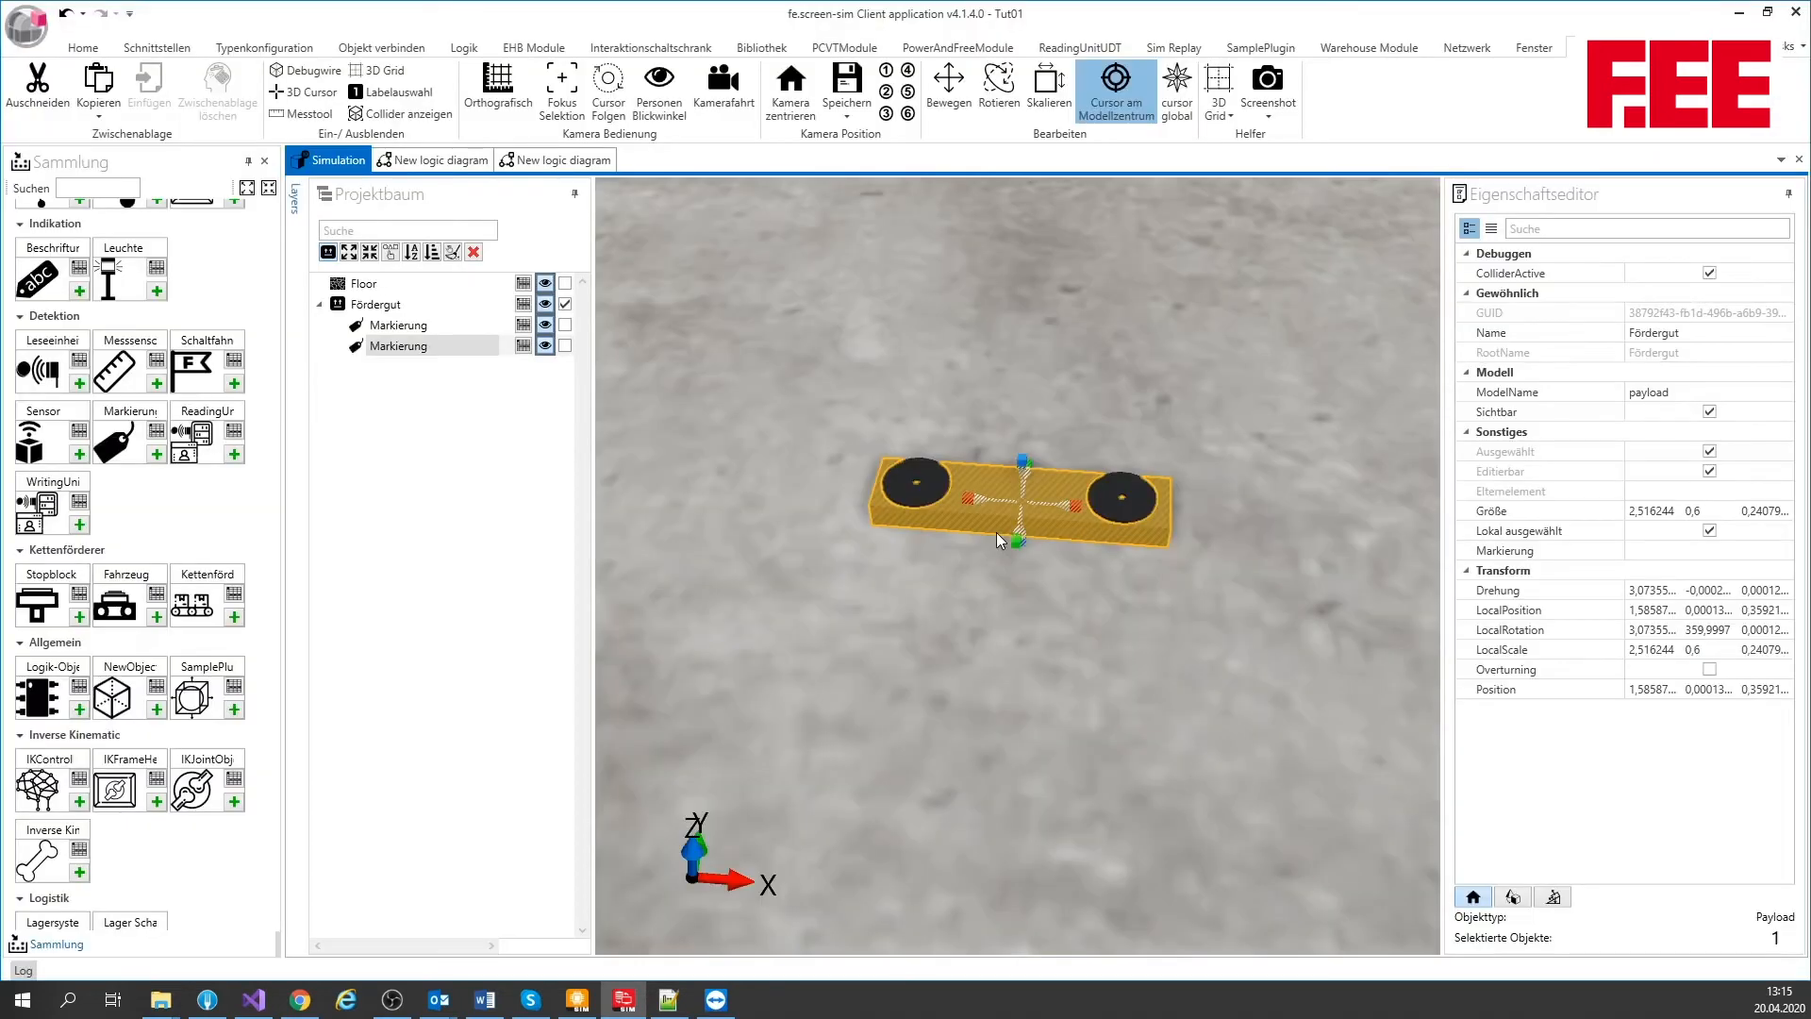
Deselect the block and move the 3D cursor in front of it to Y about -1.6
{"action": "left_click", "coordinate": [1019, 542]}
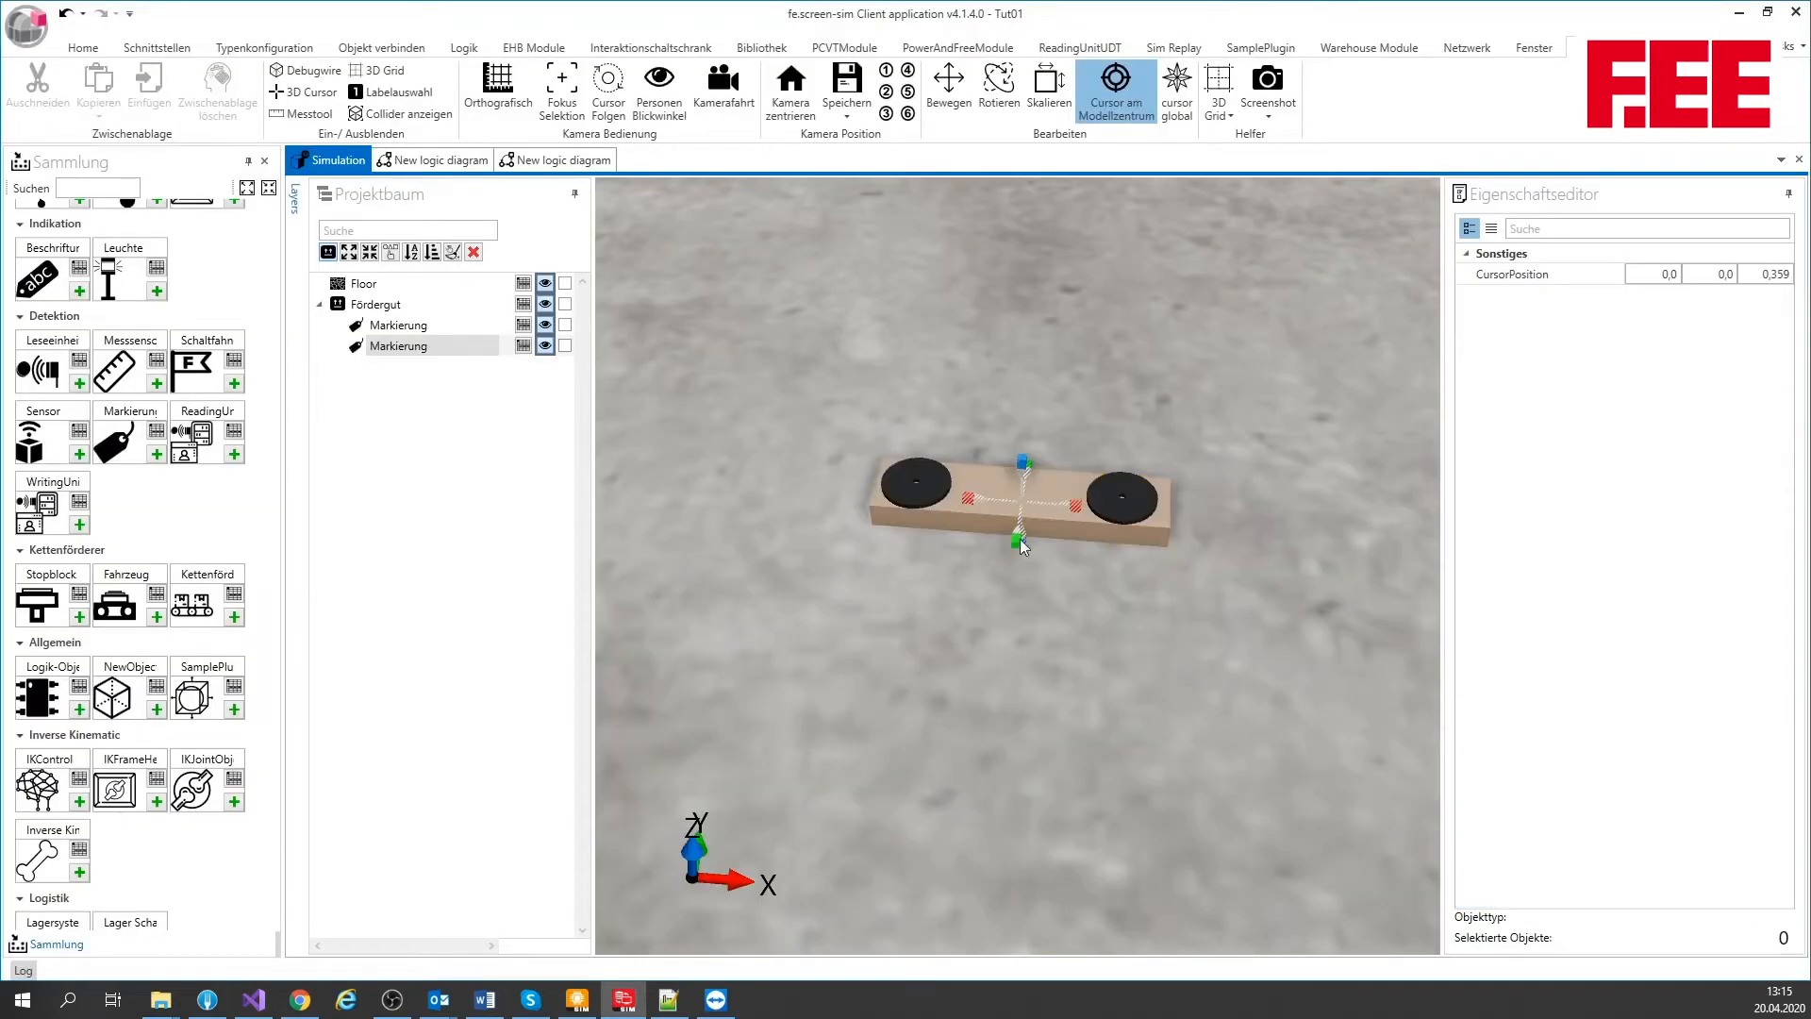
{"action": "left_click_drag", "start_coordinate": [1016, 542], "coordinate": [987, 794]}
{"action": "middle_click_drag", "start_coordinate": [1023, 637], "coordinate": [988, 570]}
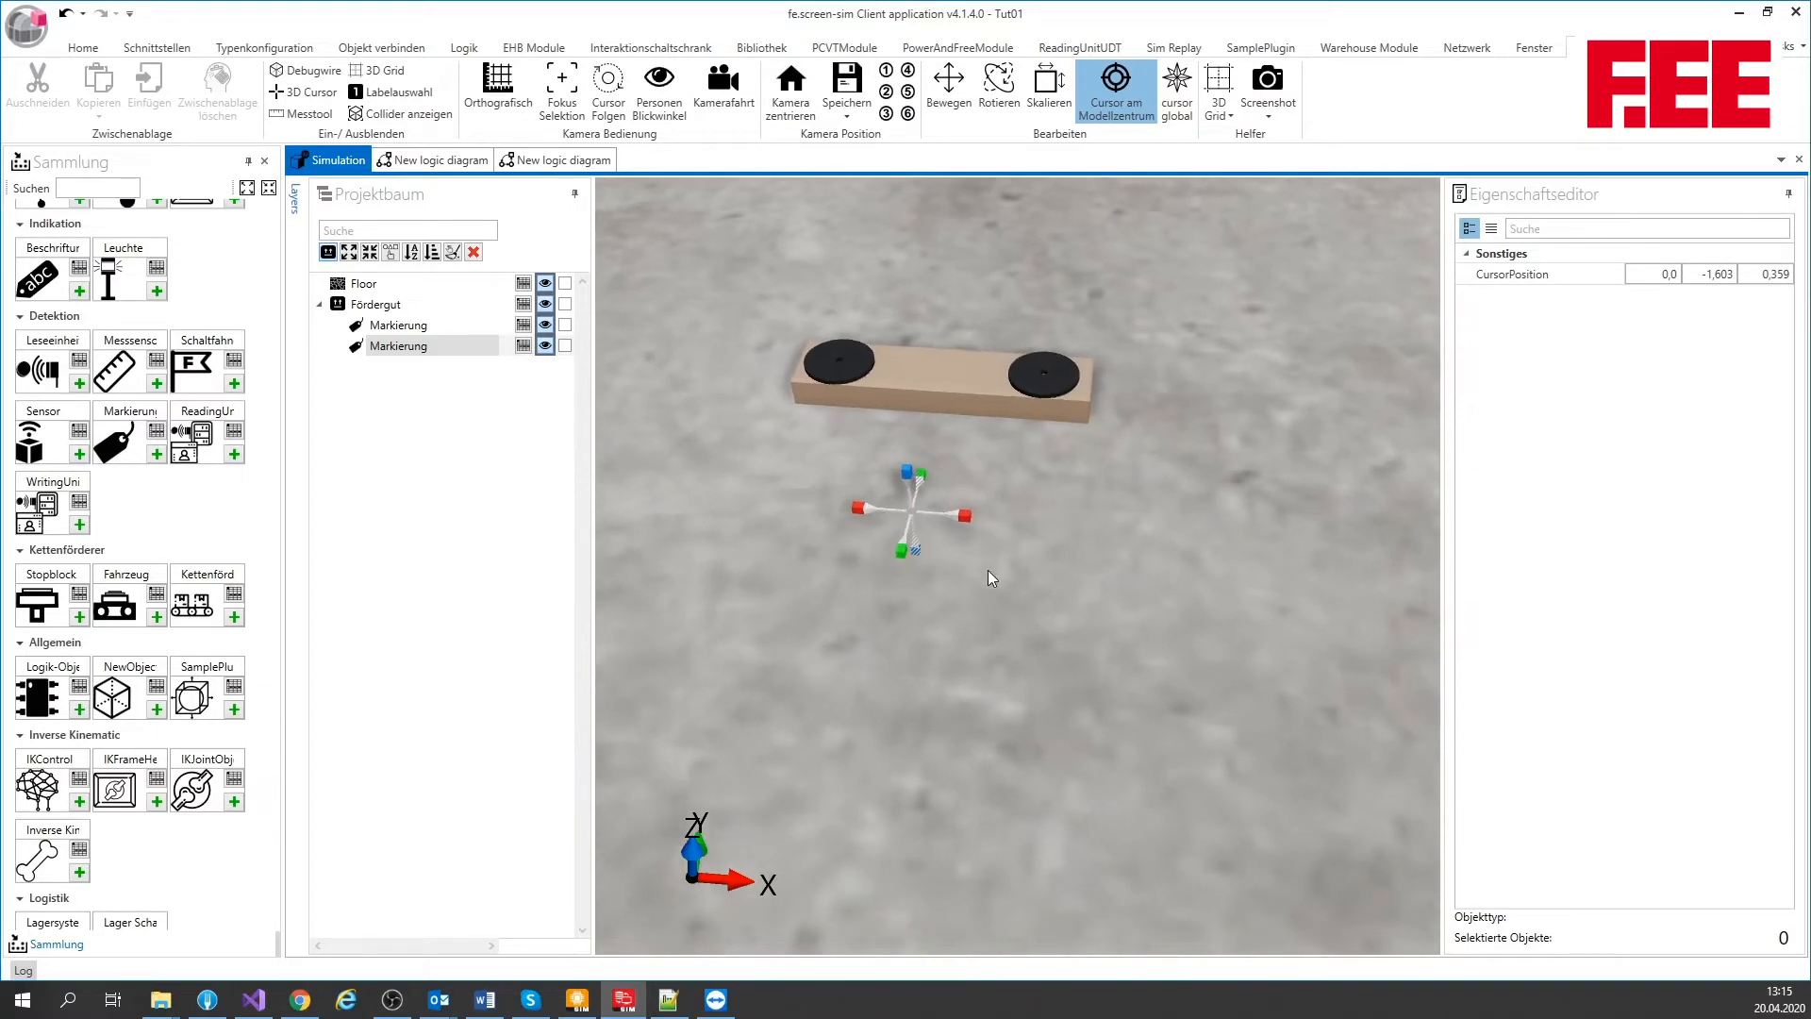
Load the template Sample01.solt from D:\Tutorial at the 3D cursor using the Normal option
{"action": "right_click", "coordinate": [979, 551]}
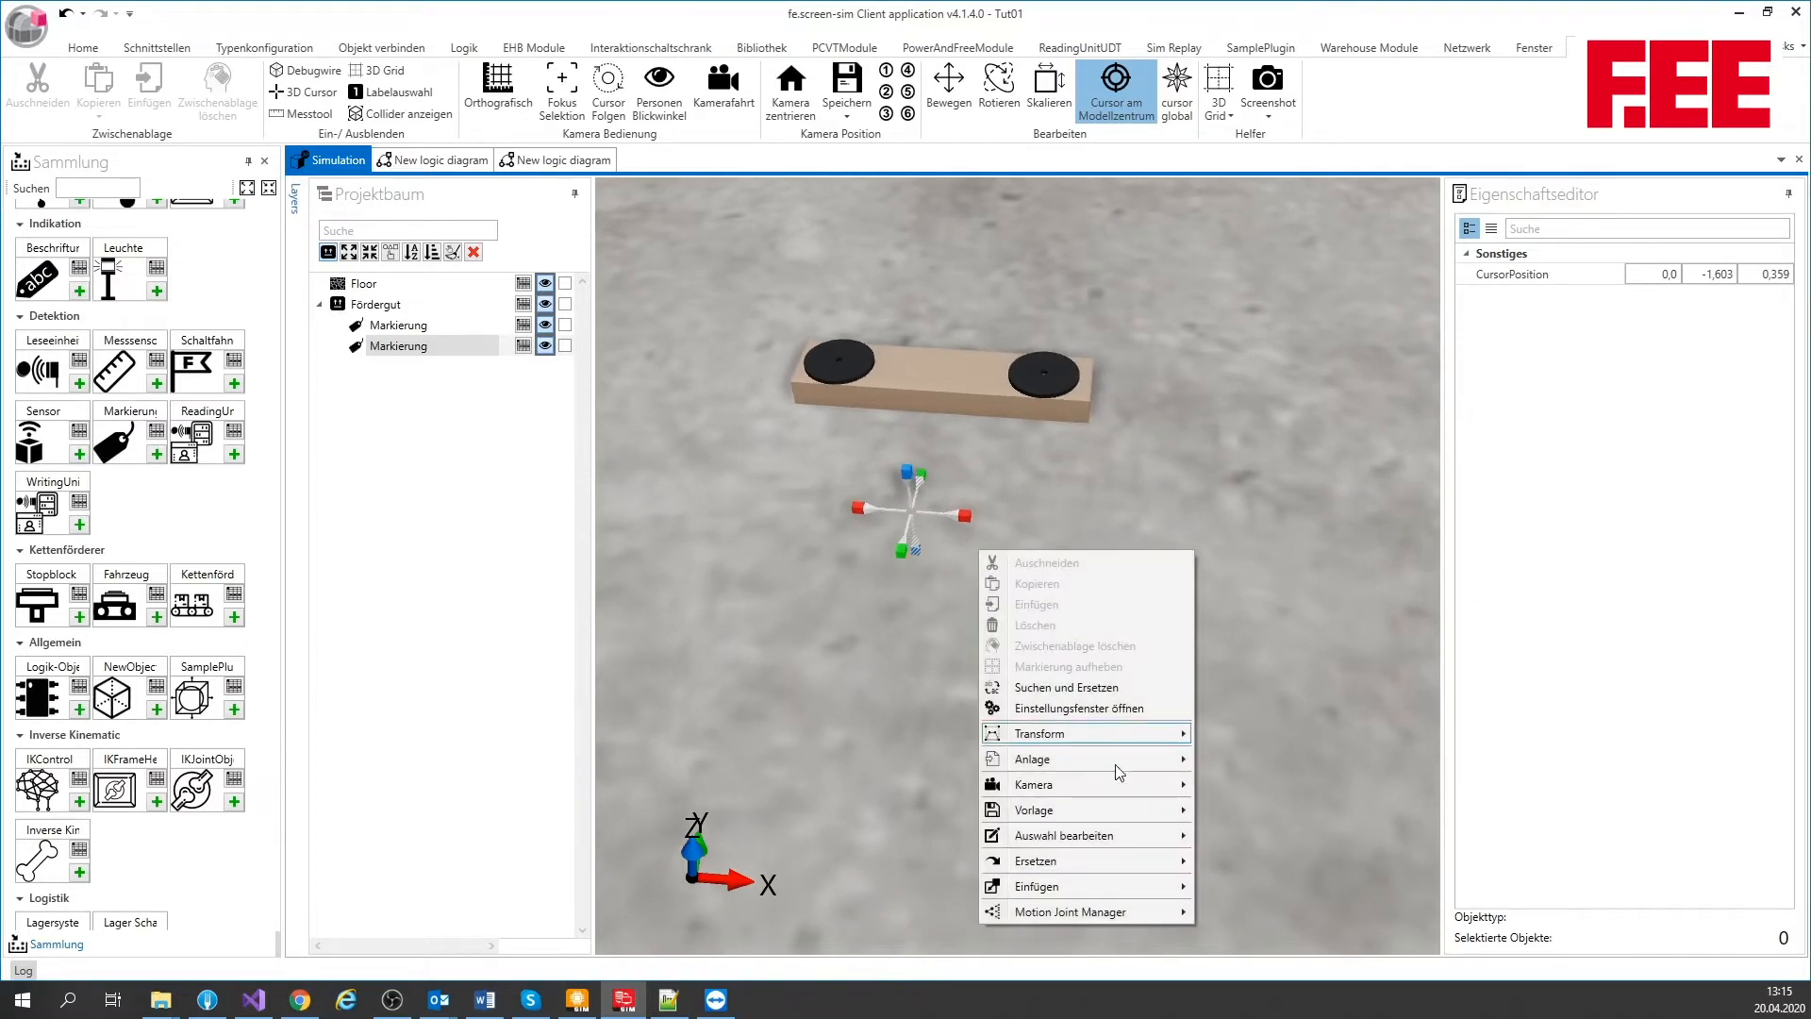
{"action": "mouse_move", "coordinate": [1132, 813]}
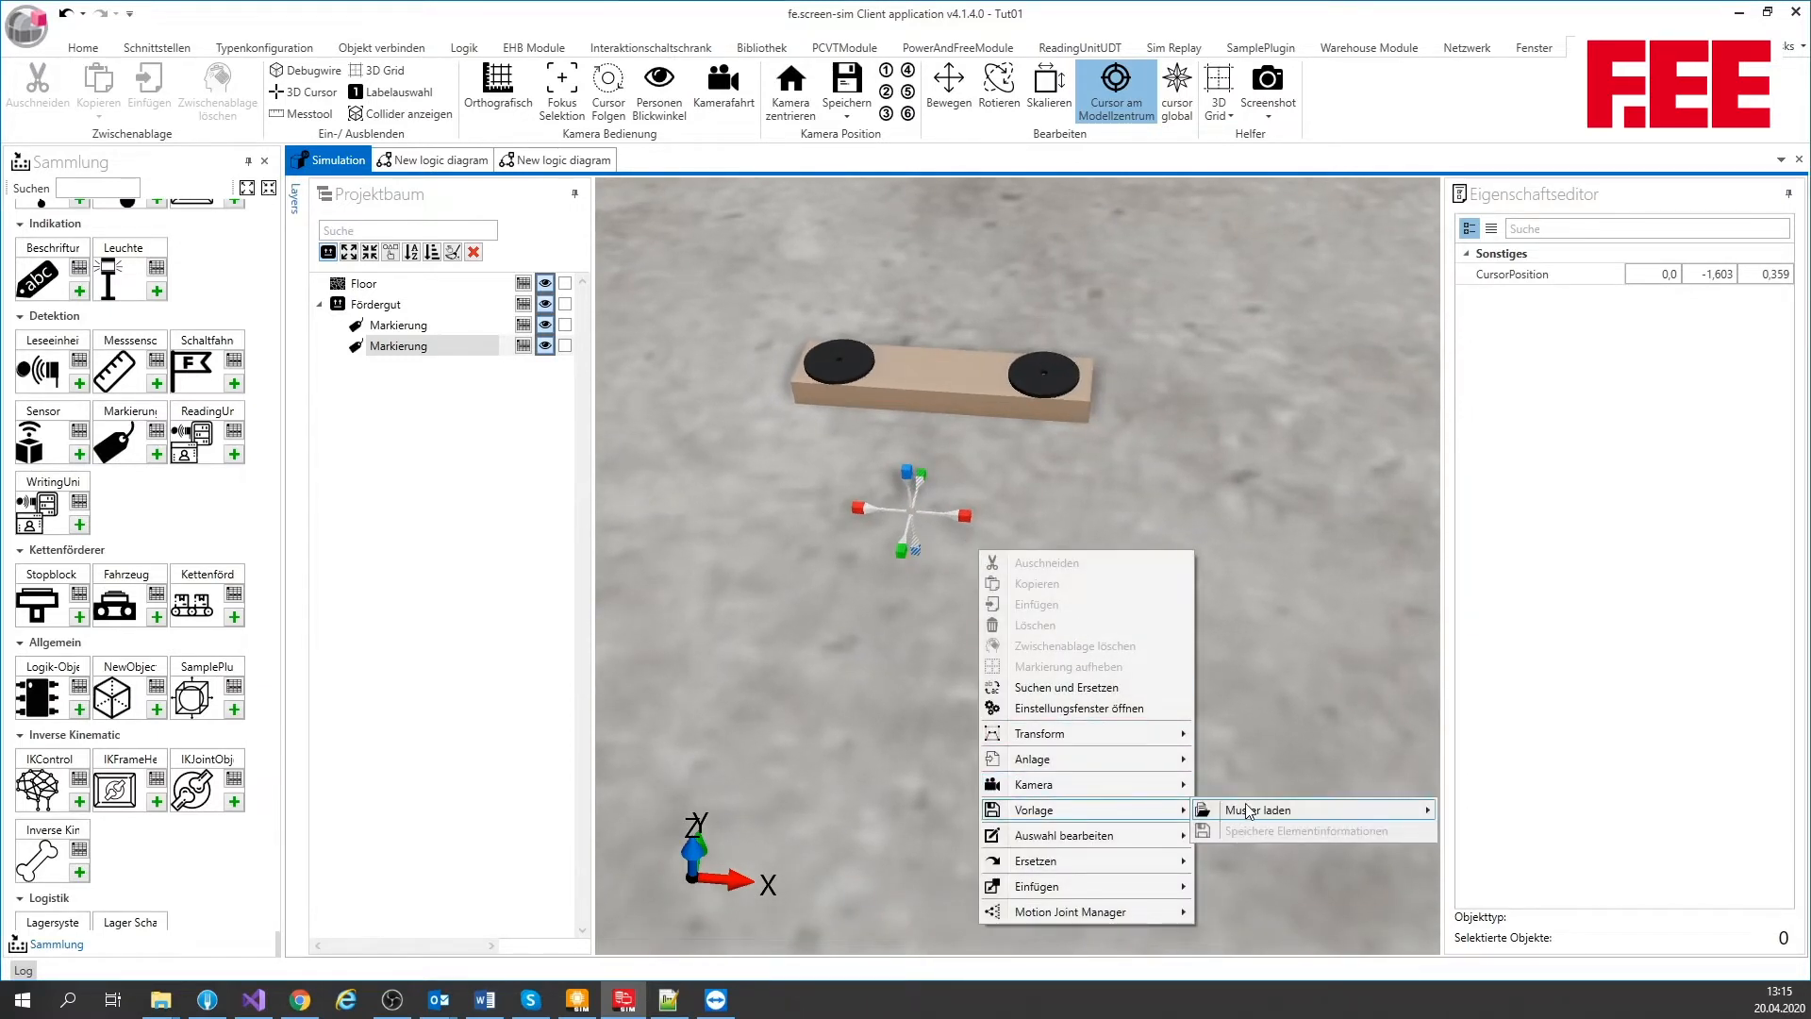
{"action": "mouse_move", "coordinate": [1316, 811]}
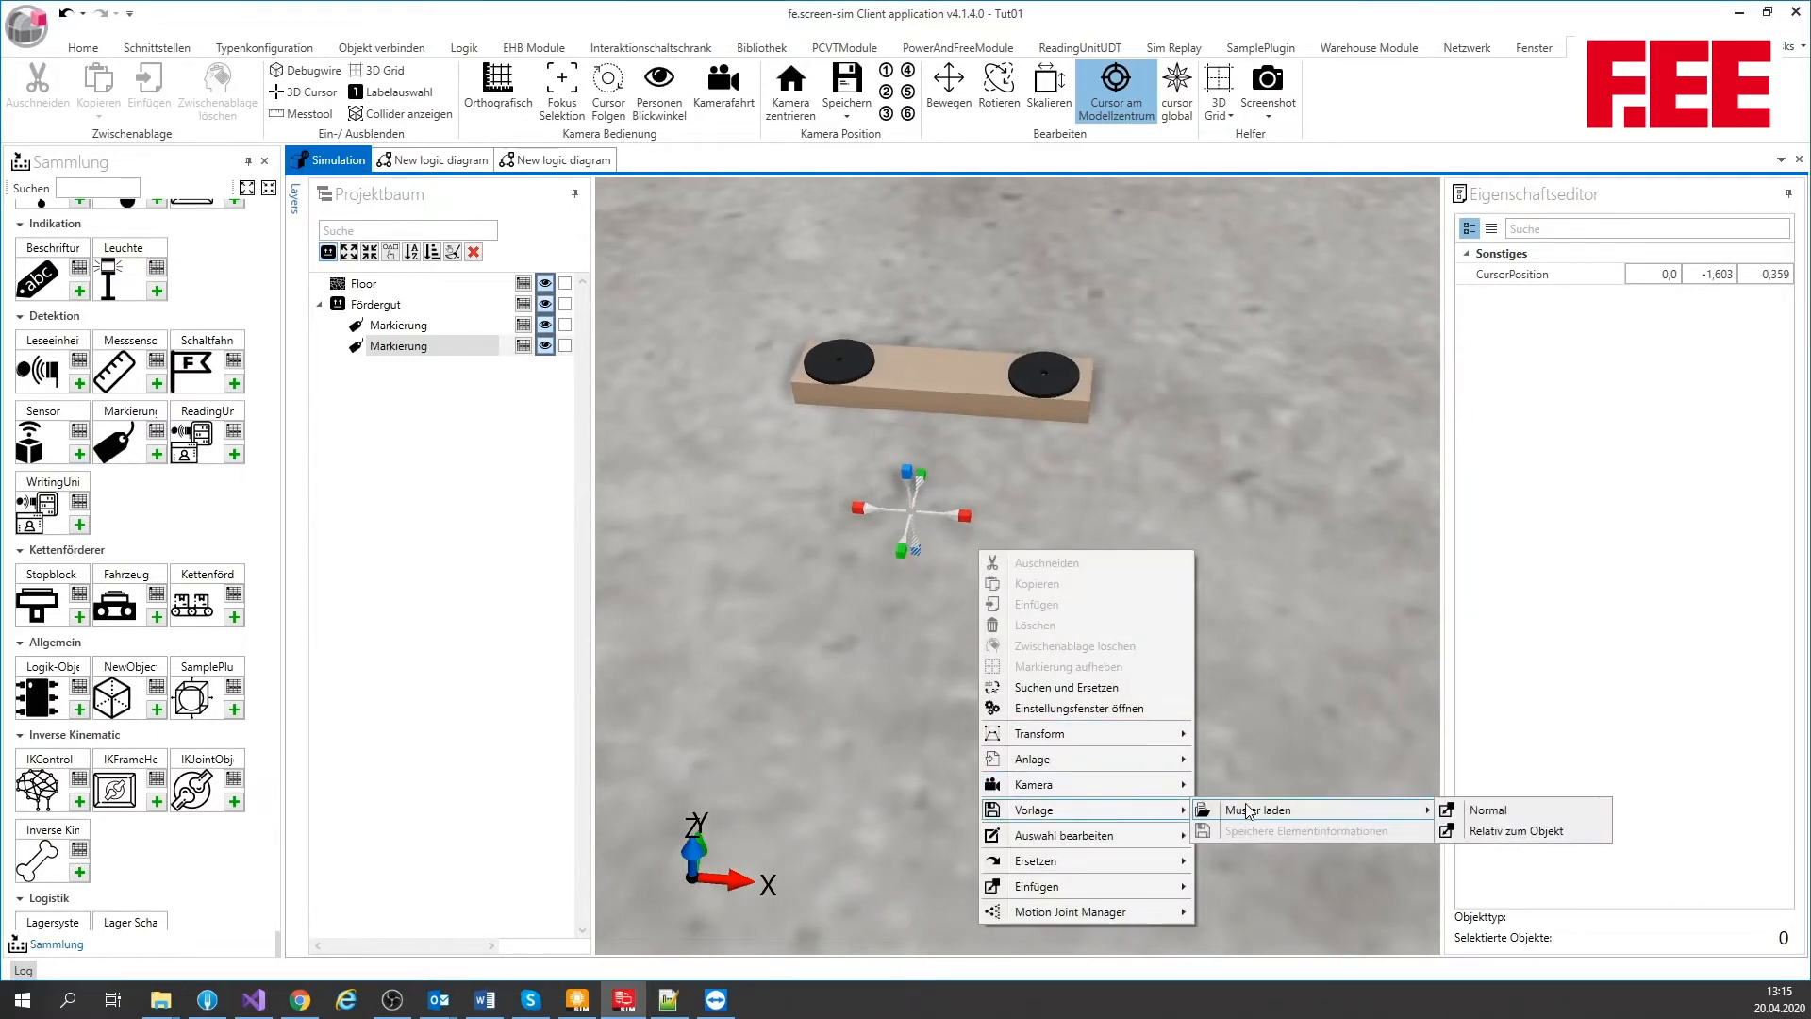
{"action": "left_click", "coordinate": [1515, 815]}
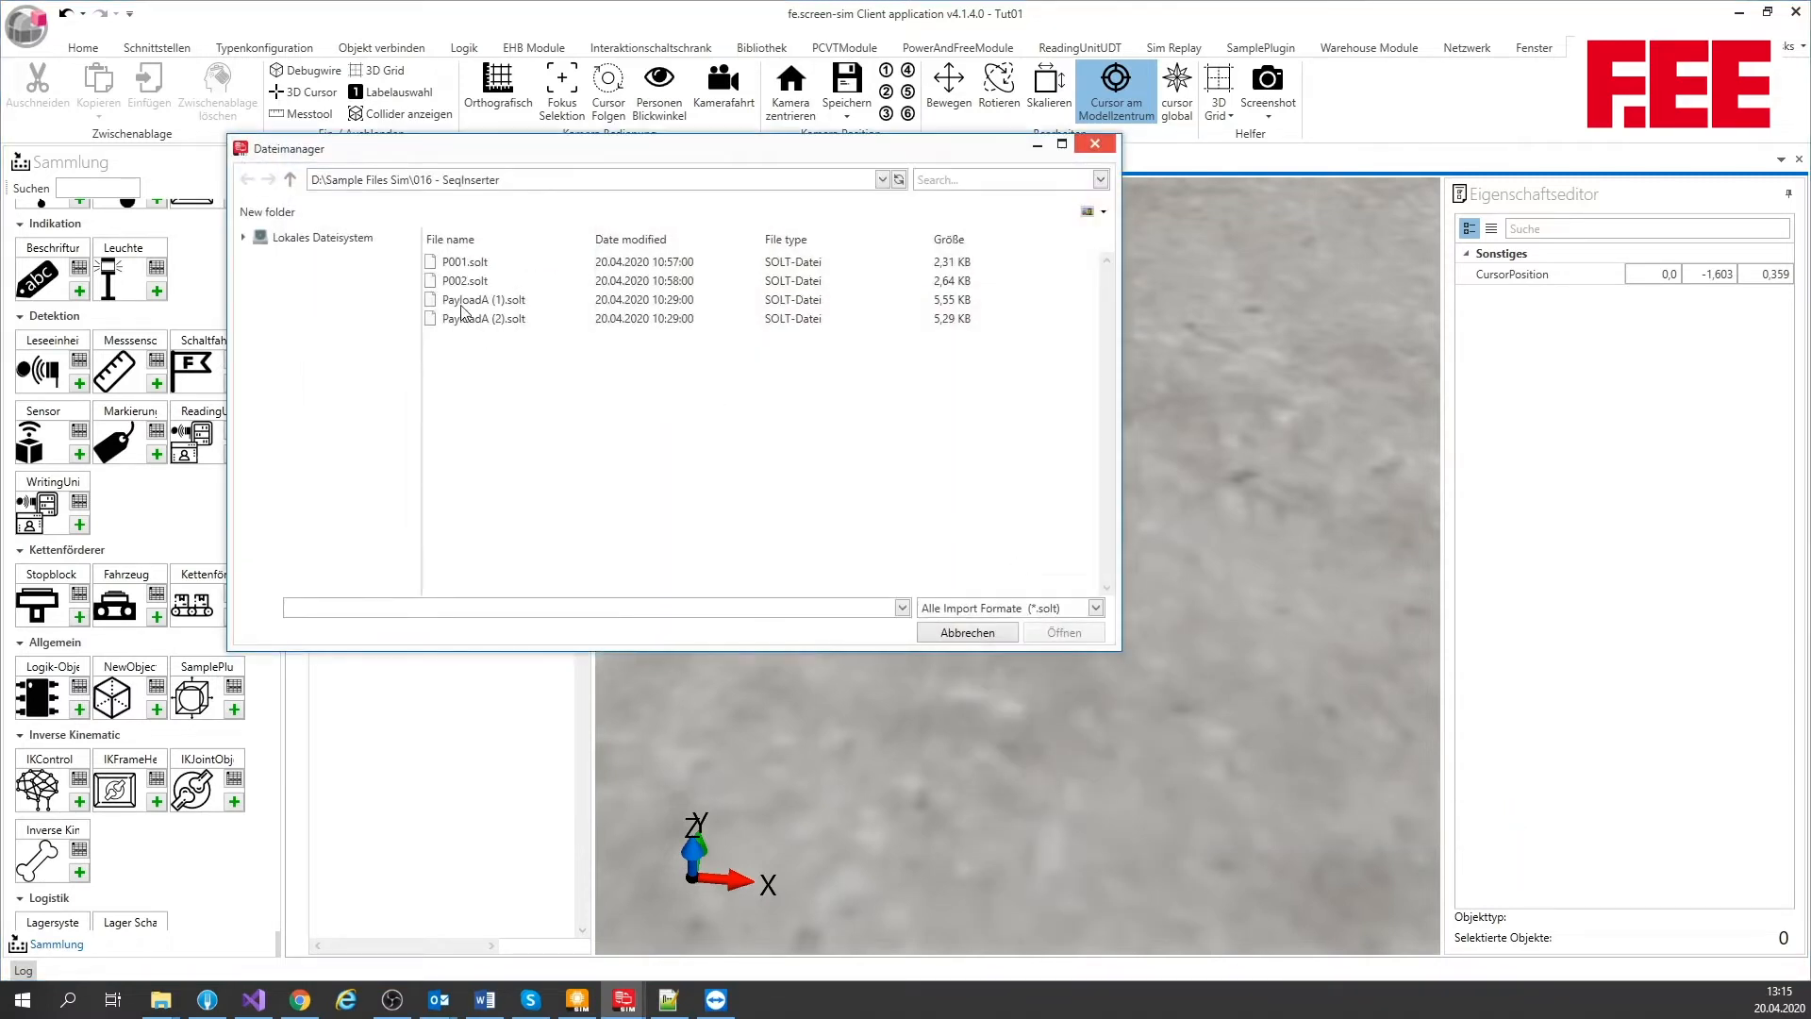
{"action": "left_click", "coordinate": [291, 179]}
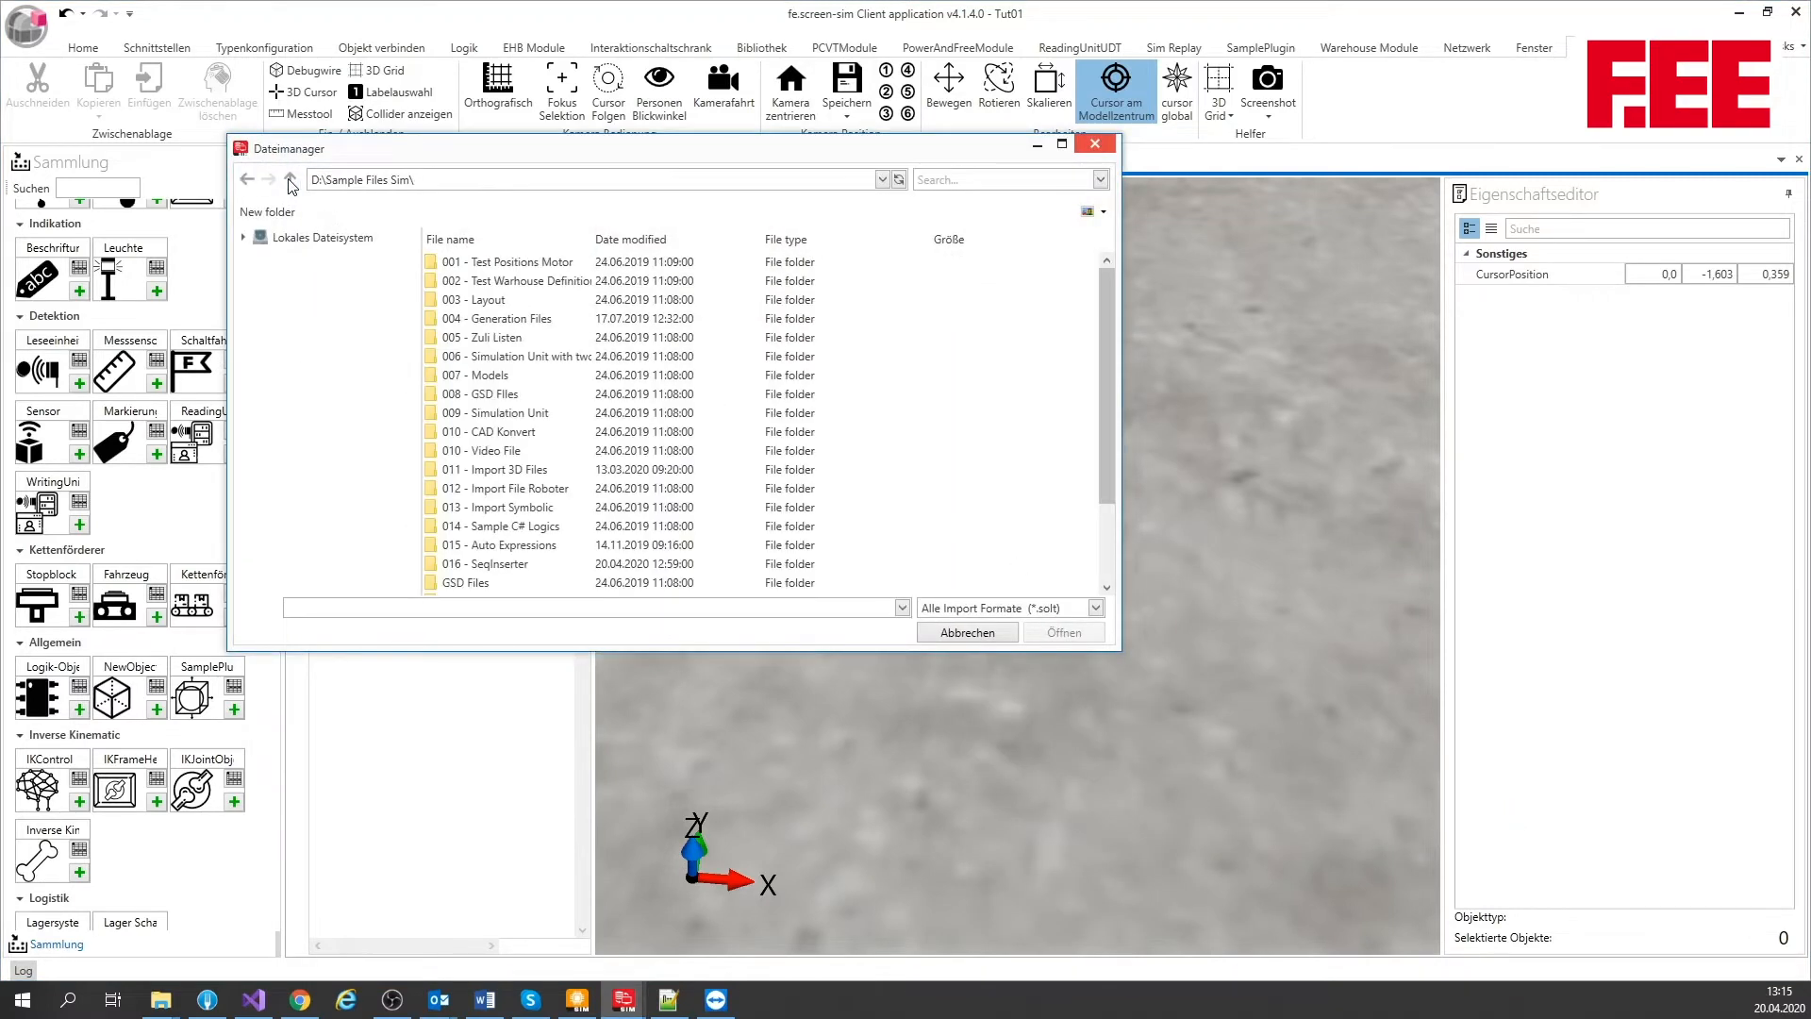
{"action": "left_click", "coordinate": [291, 179]}
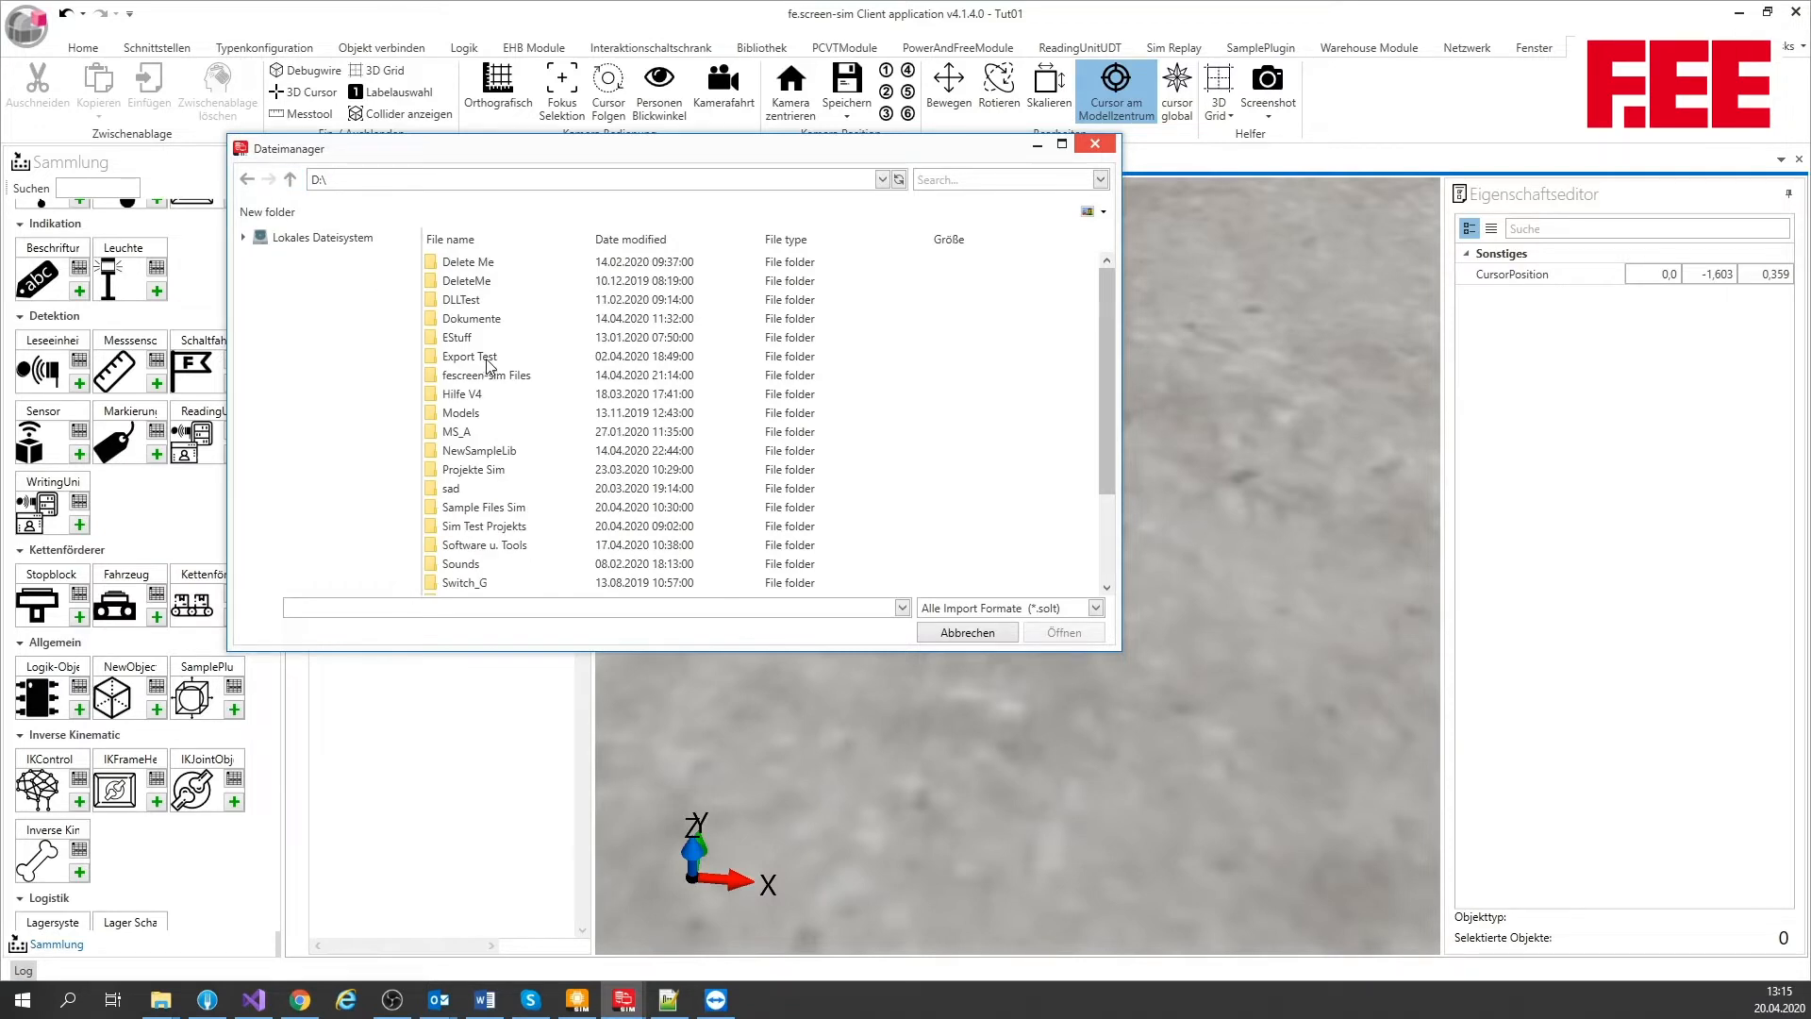
{"action": "scroll", "coordinate": [491, 359], "scroll_direction": "down", "scroll_amount": 3}
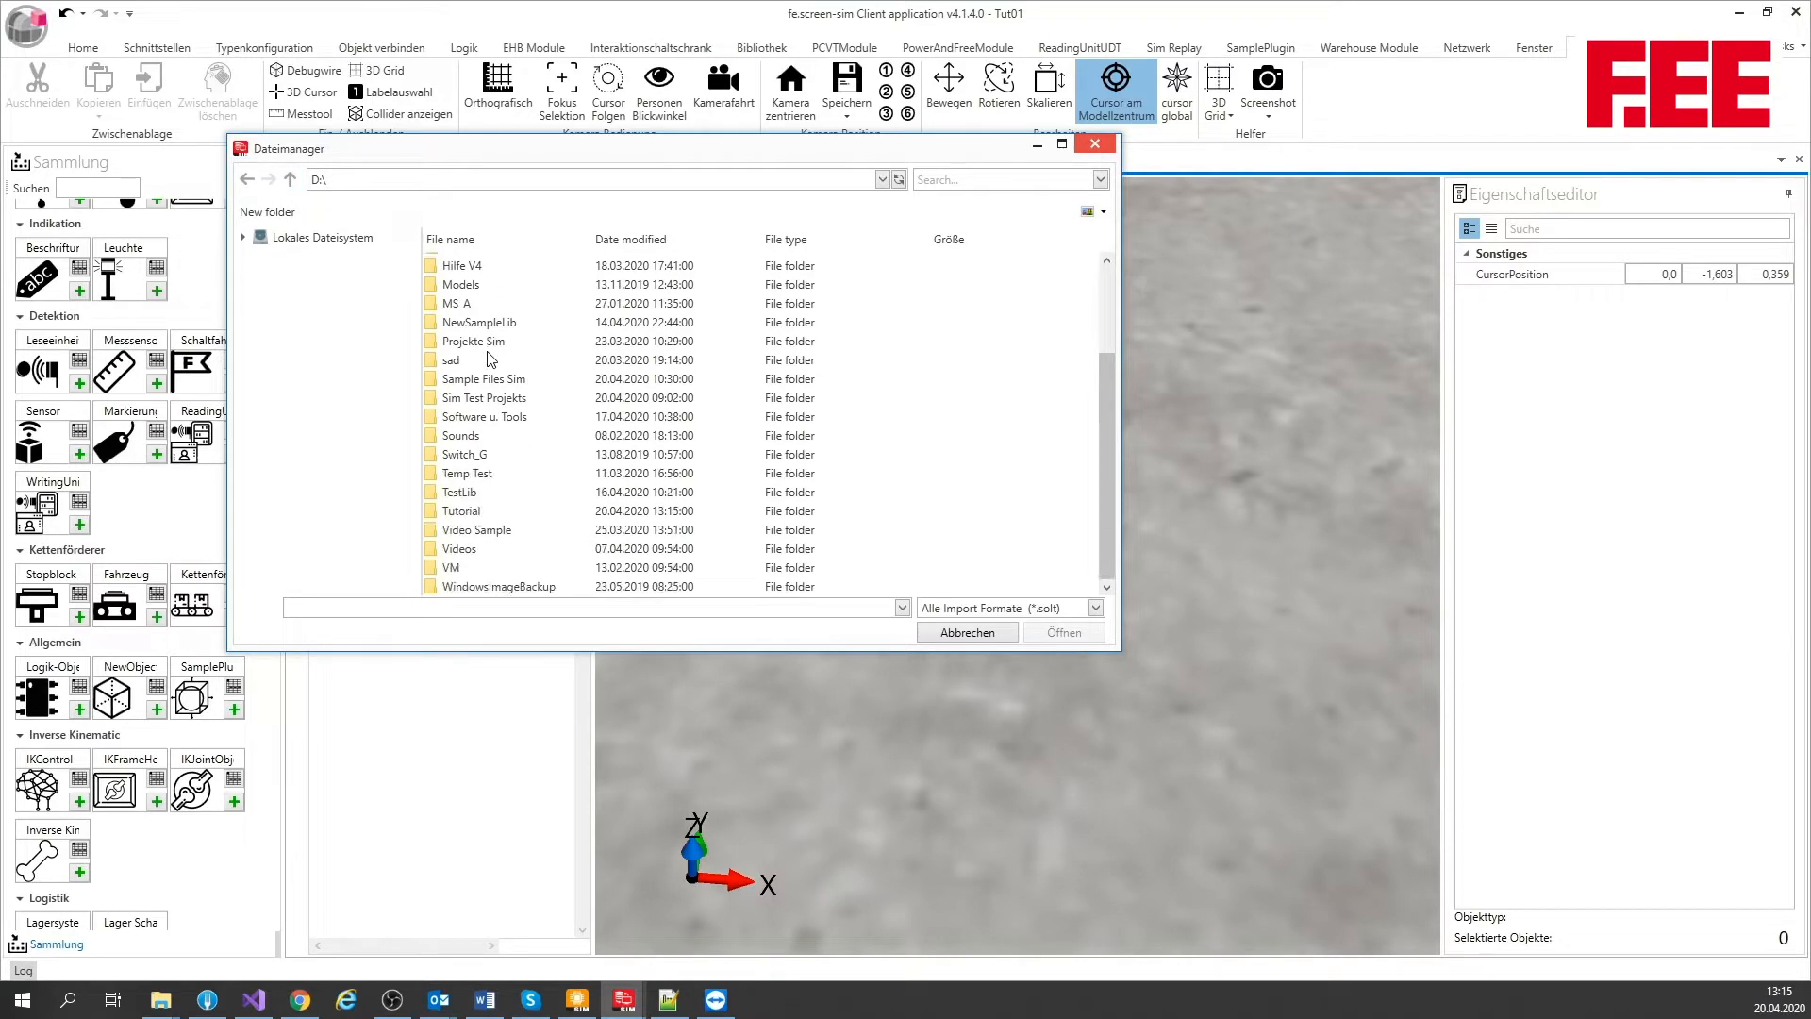
{"action": "double_click", "coordinate": [476, 511]}
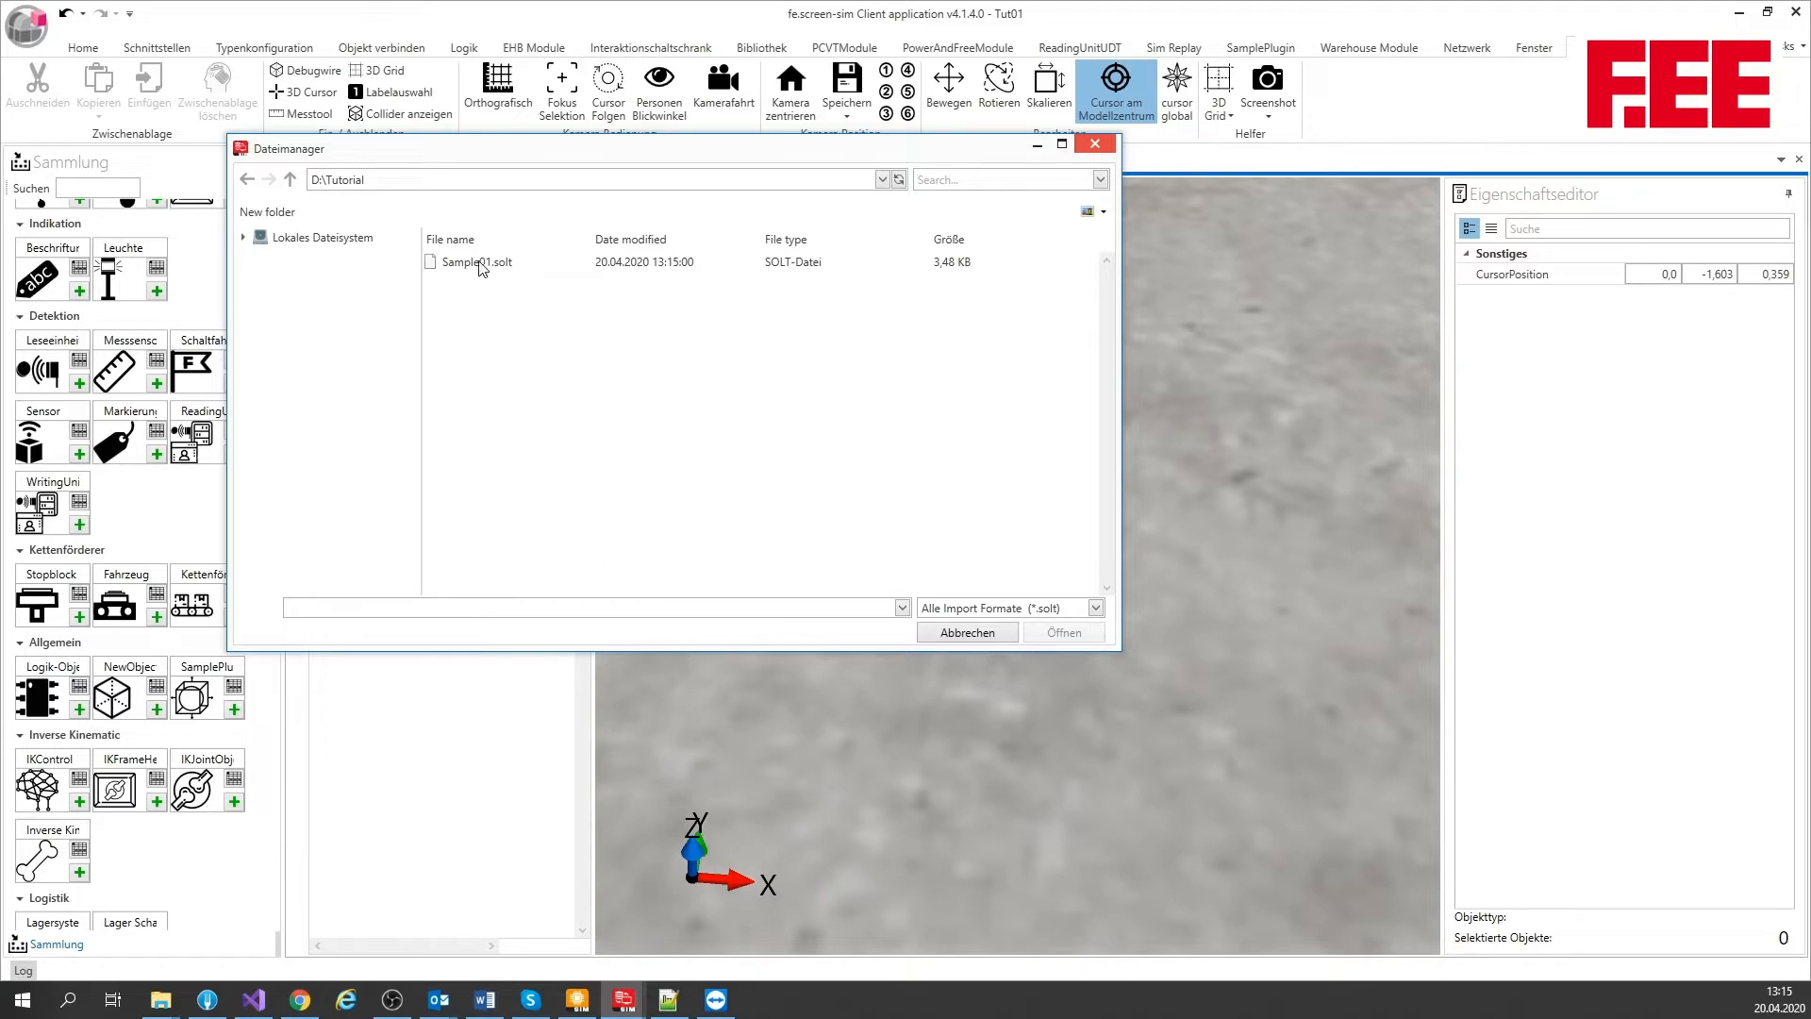
{"action": "left_click", "coordinate": [478, 263]}
{"action": "left_click", "coordinate": [1080, 634]}
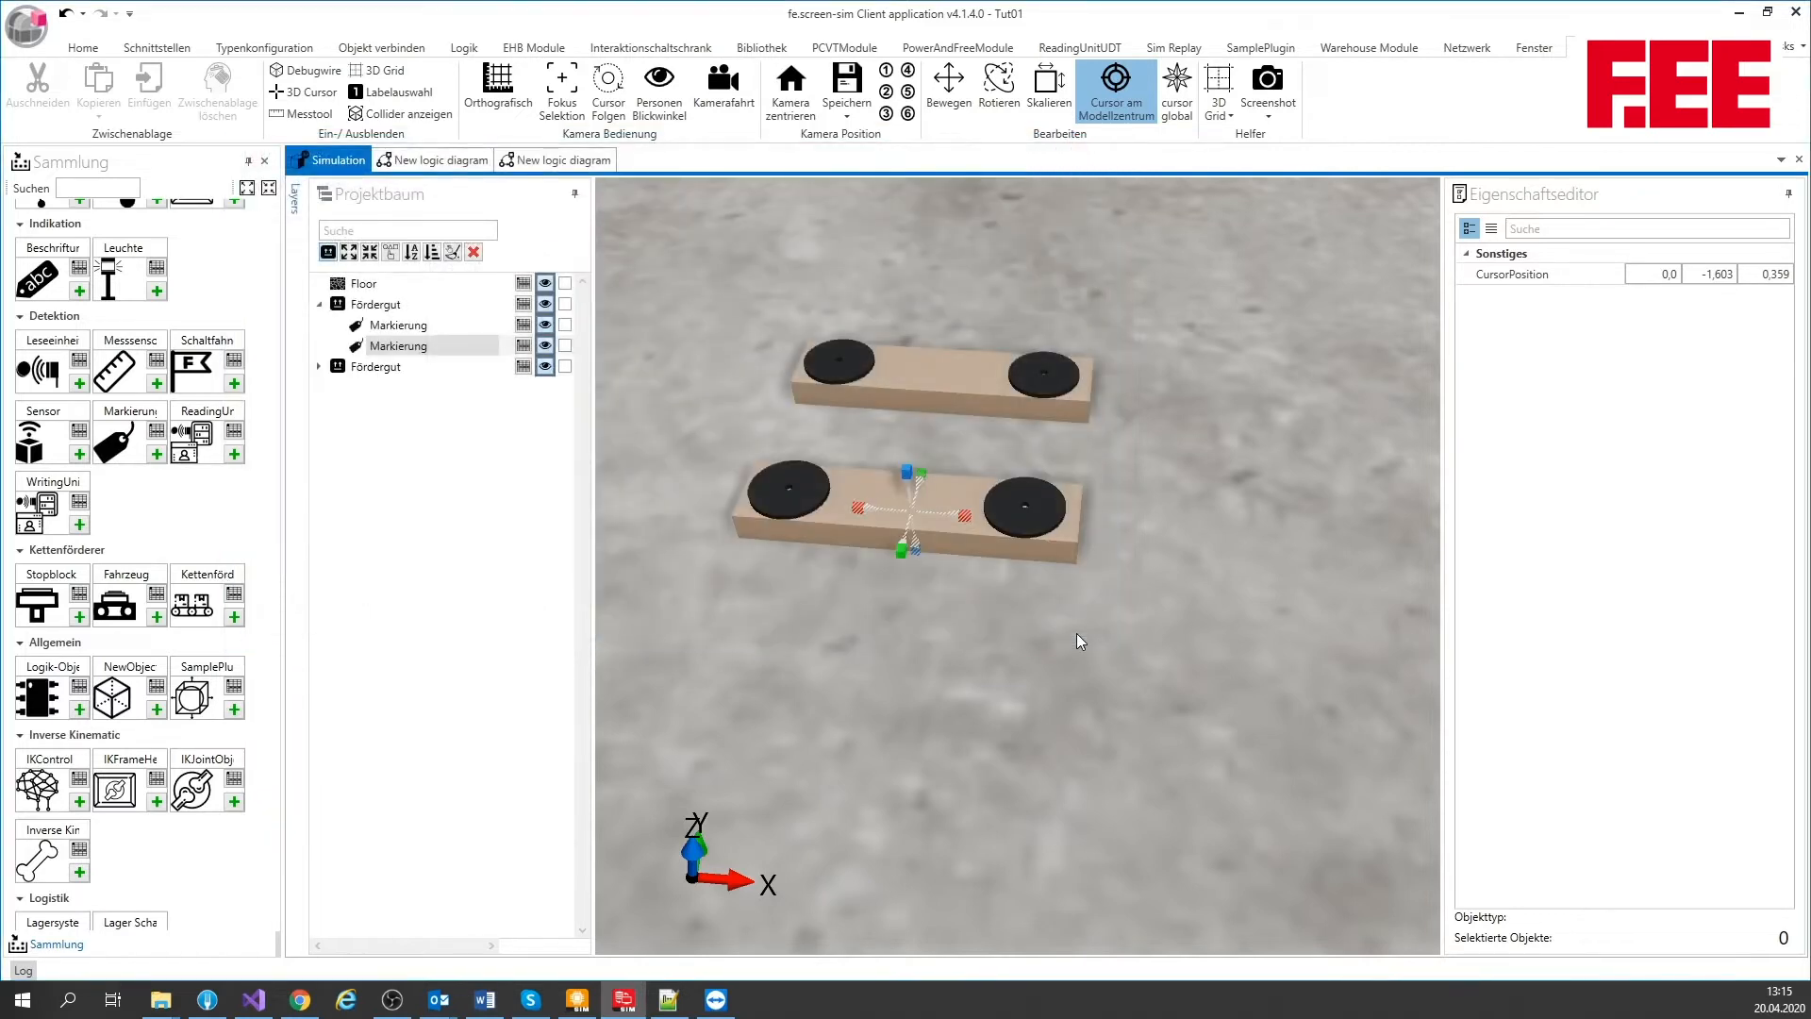
Move the 3D cursor to Y about -2.78 and load Sample01.solt there as another copy
{"action": "left_click_drag", "start_coordinate": [903, 552], "coordinate": [867, 677]}
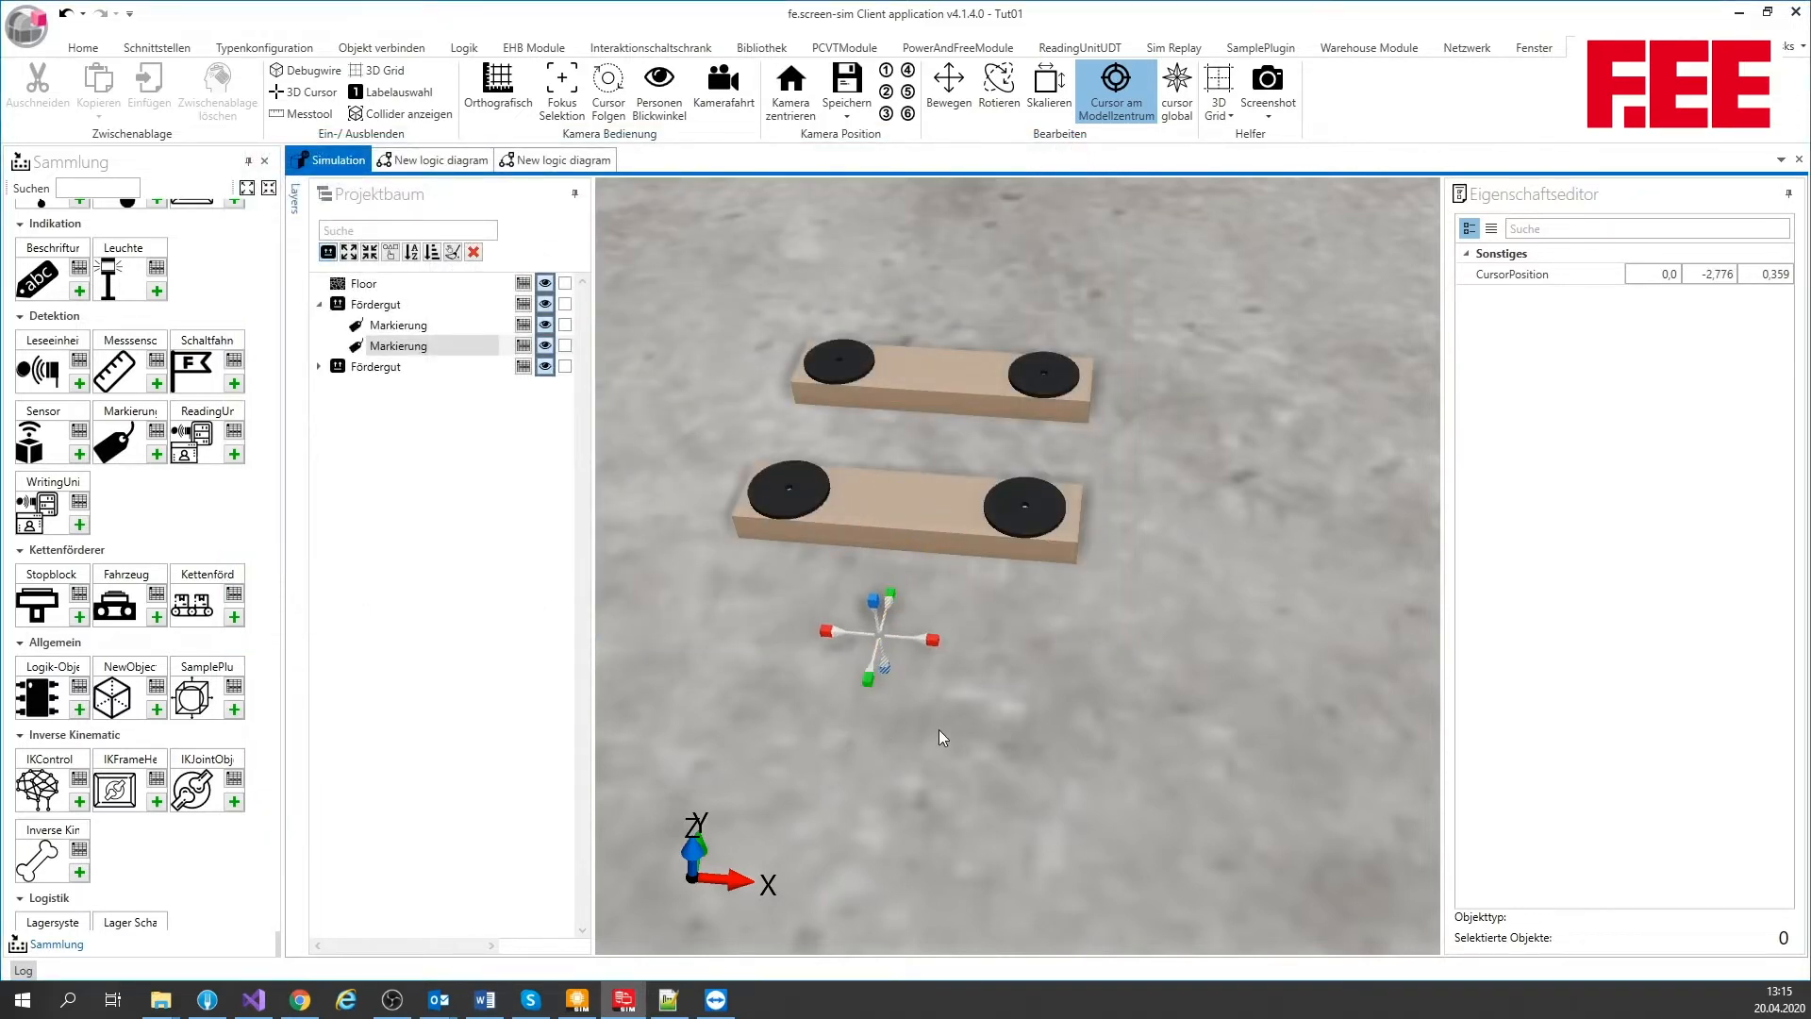
{"action": "right_click", "coordinate": [940, 728]}
{"action": "mouse_move", "coordinate": [1047, 611]}
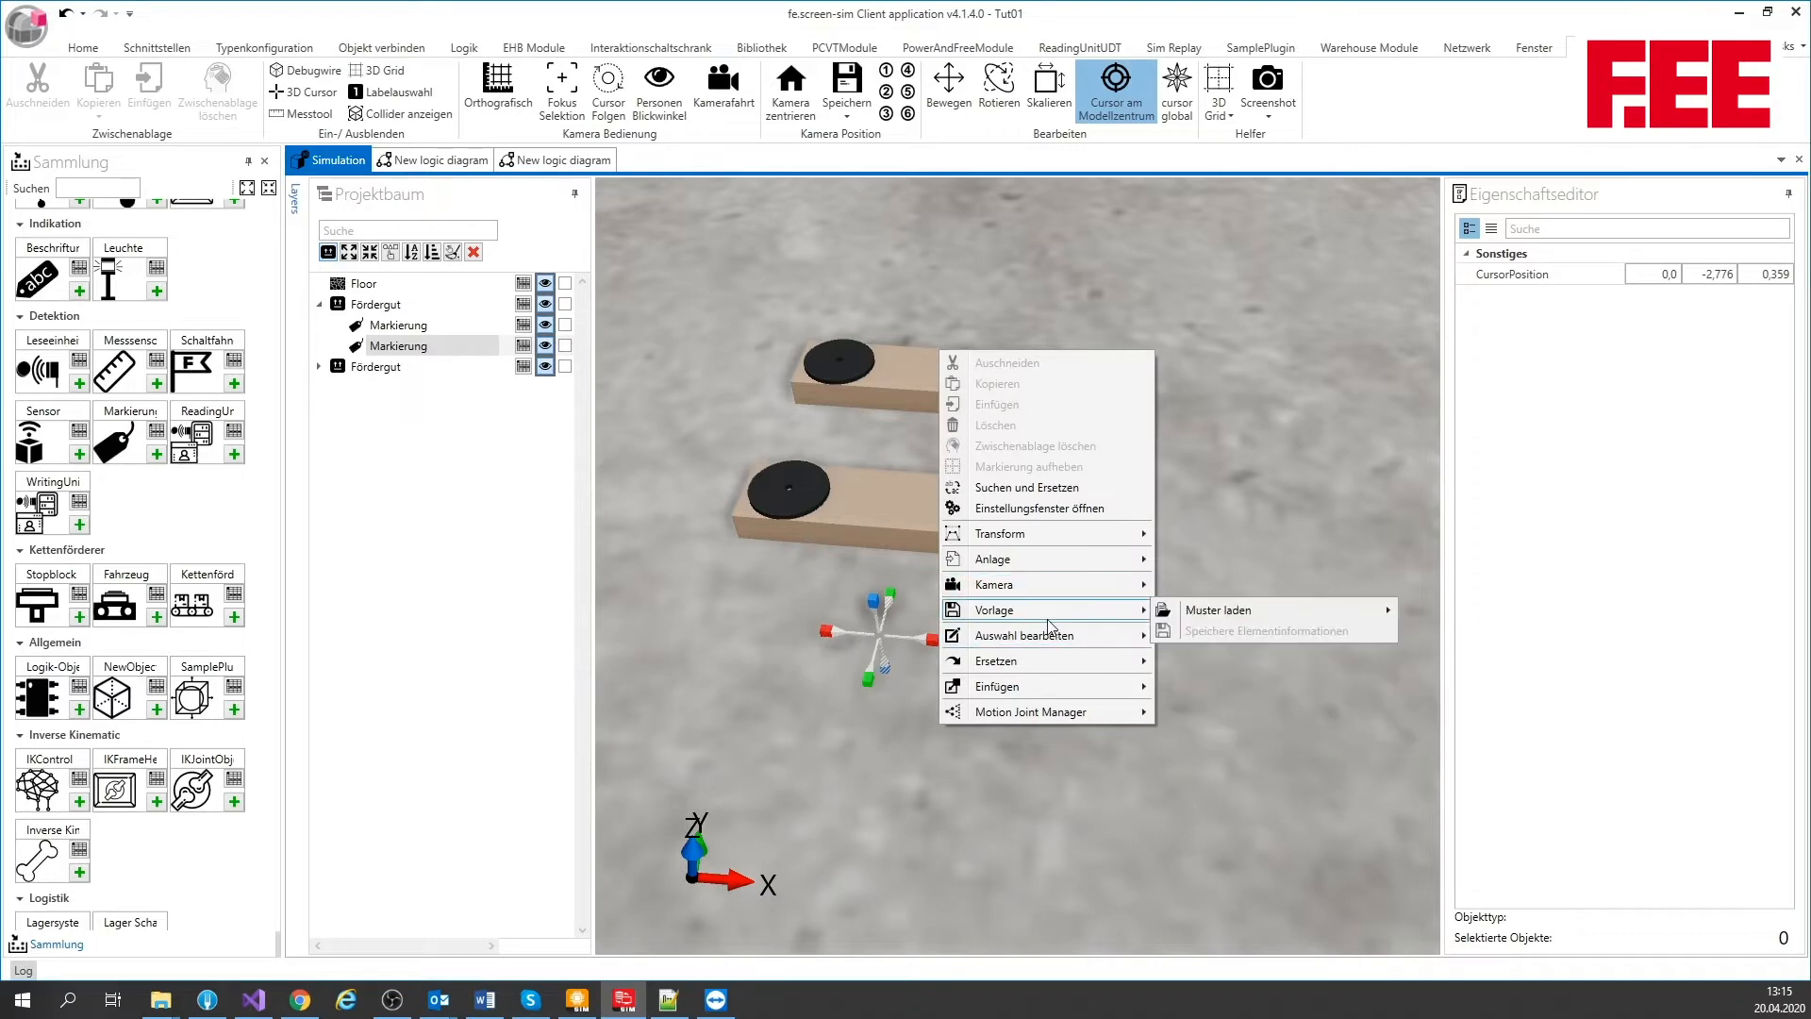
{"action": "mouse_move", "coordinate": [1262, 612]}
{"action": "left_click", "coordinate": [1506, 626]}
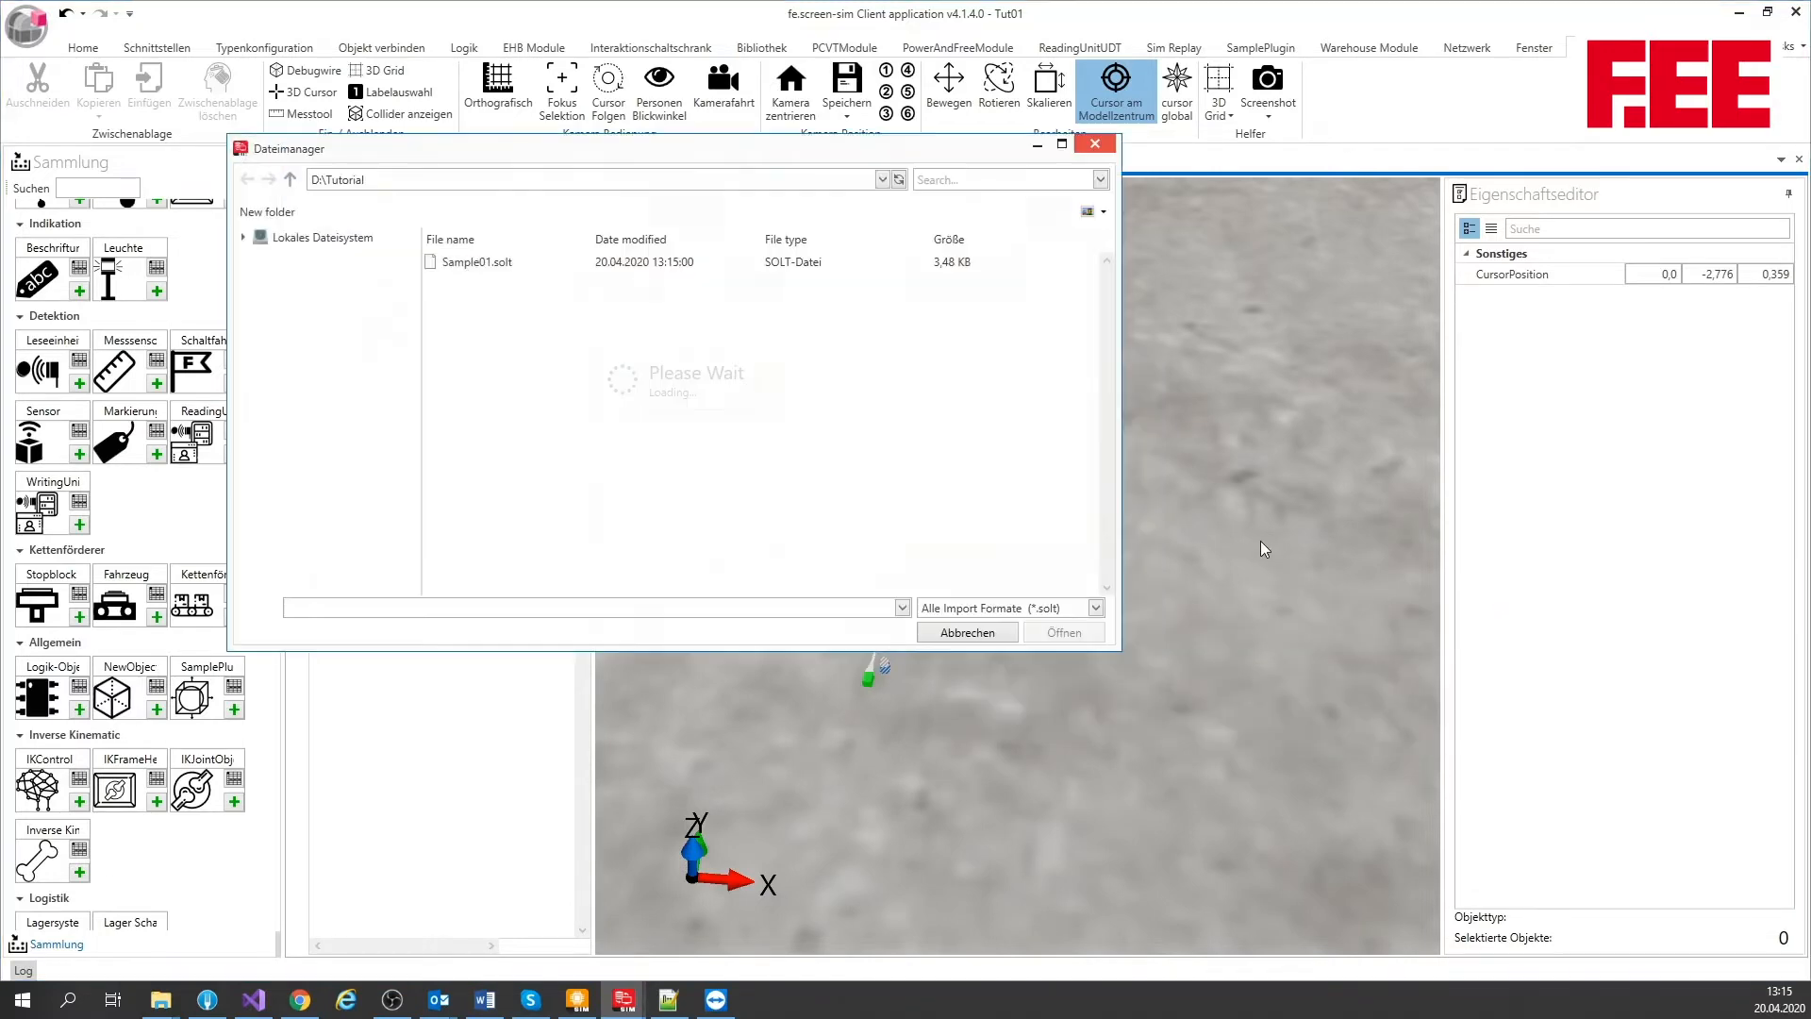
{"action": "left_click", "coordinate": [476, 264]}
{"action": "left_click", "coordinate": [1055, 631]}
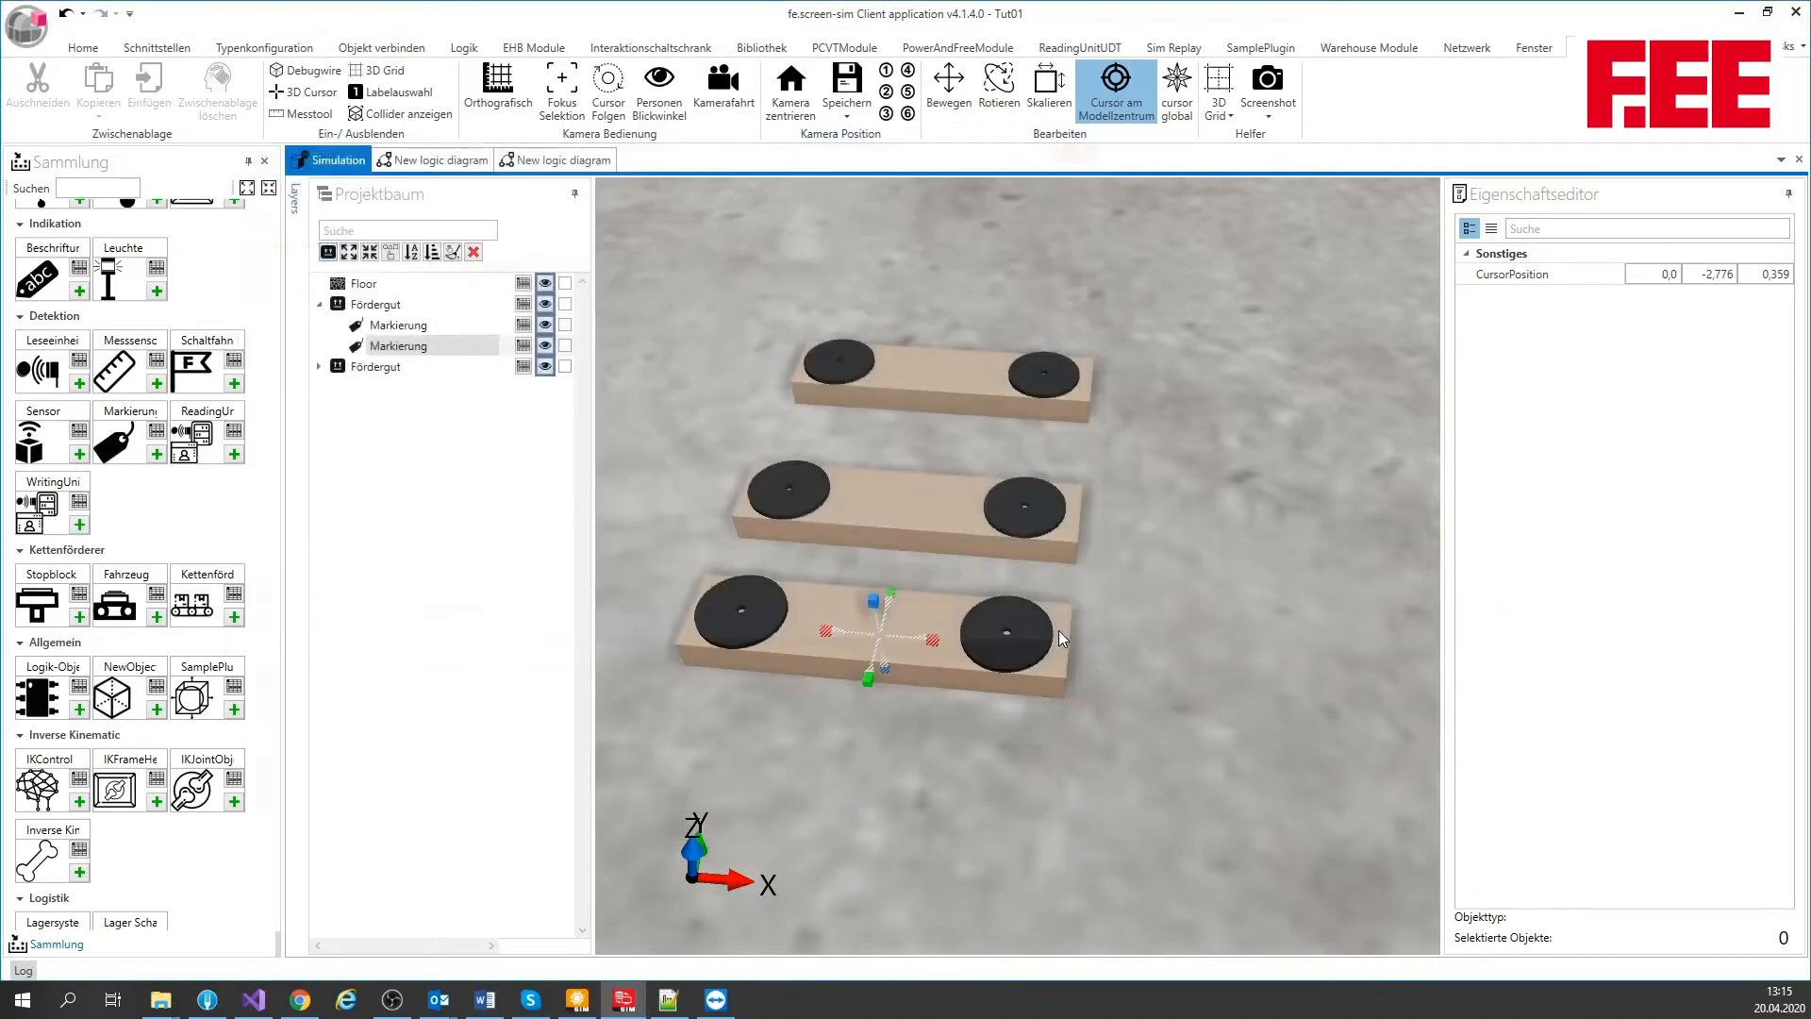
Move the 3D cursor beside the payload blocks to X about 3.62 and insert a Förderer from the collection there
{"action": "left_click_drag", "start_coordinate": [947, 636], "coordinate": [1259, 615]}
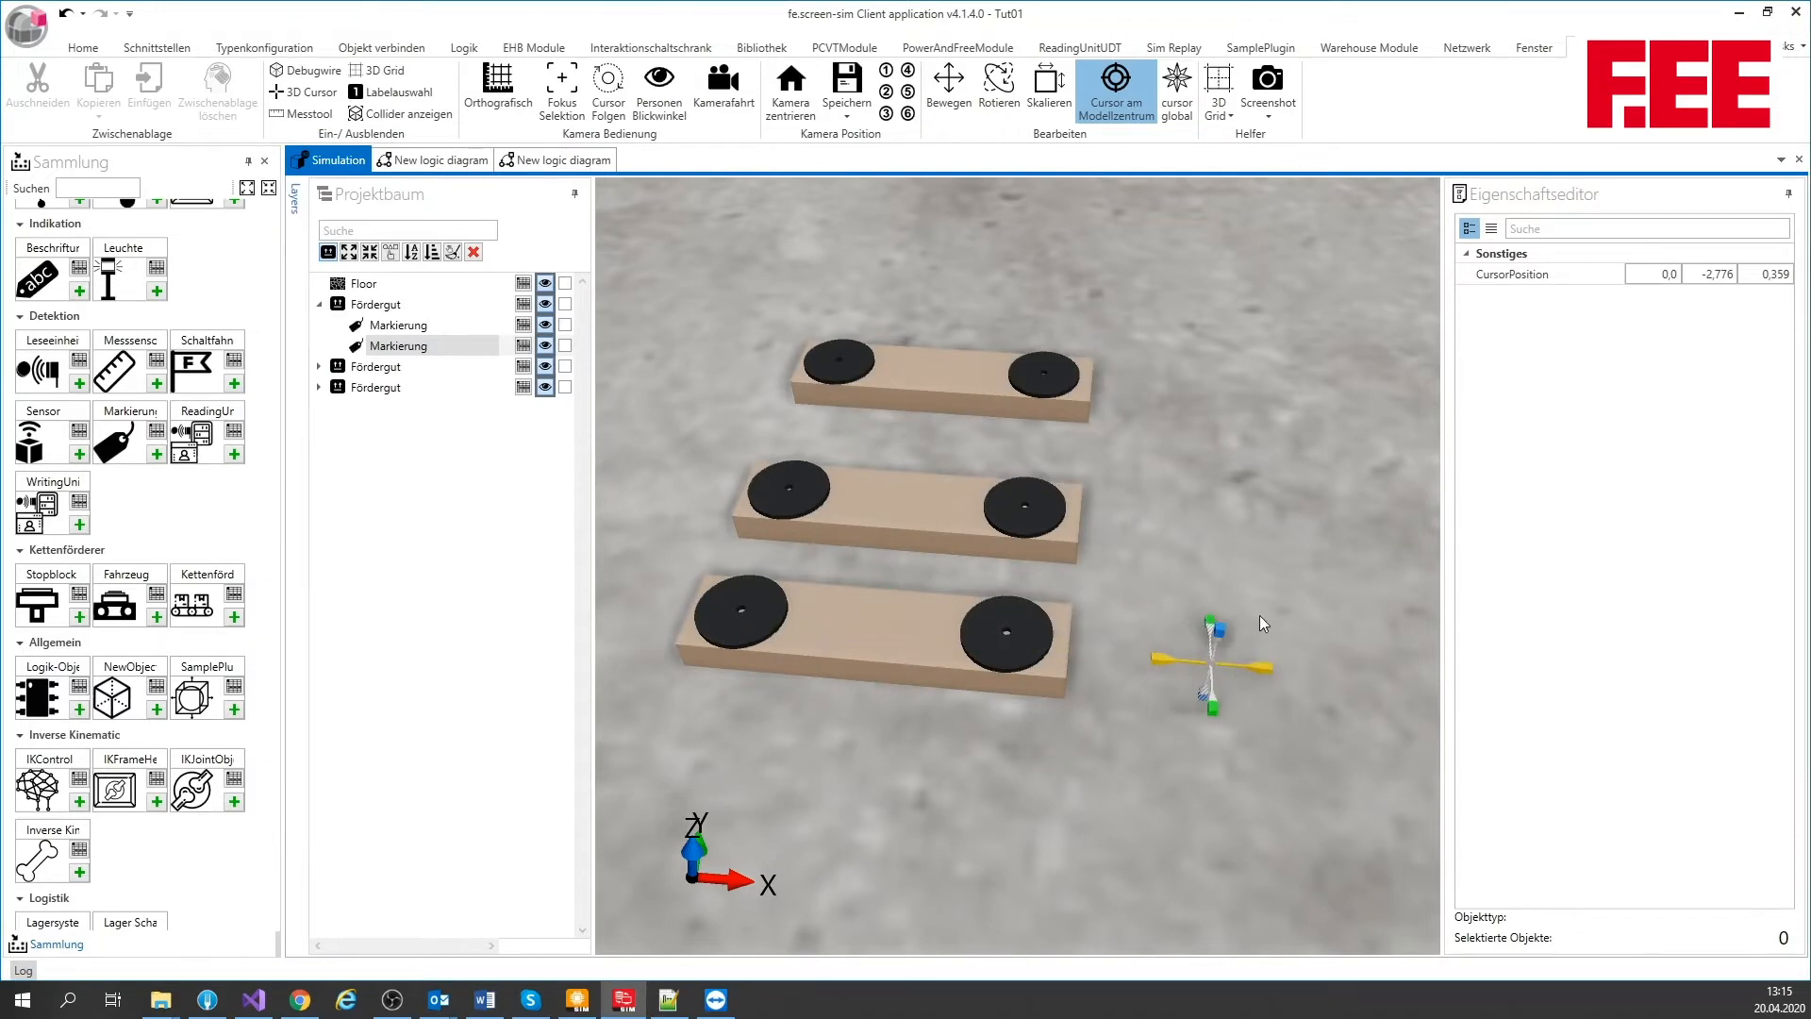
{"action": "left_click_drag", "start_coordinate": [936, 534], "coordinate": [1175, 524]}
{"action": "left_click", "coordinate": [84, 187]}
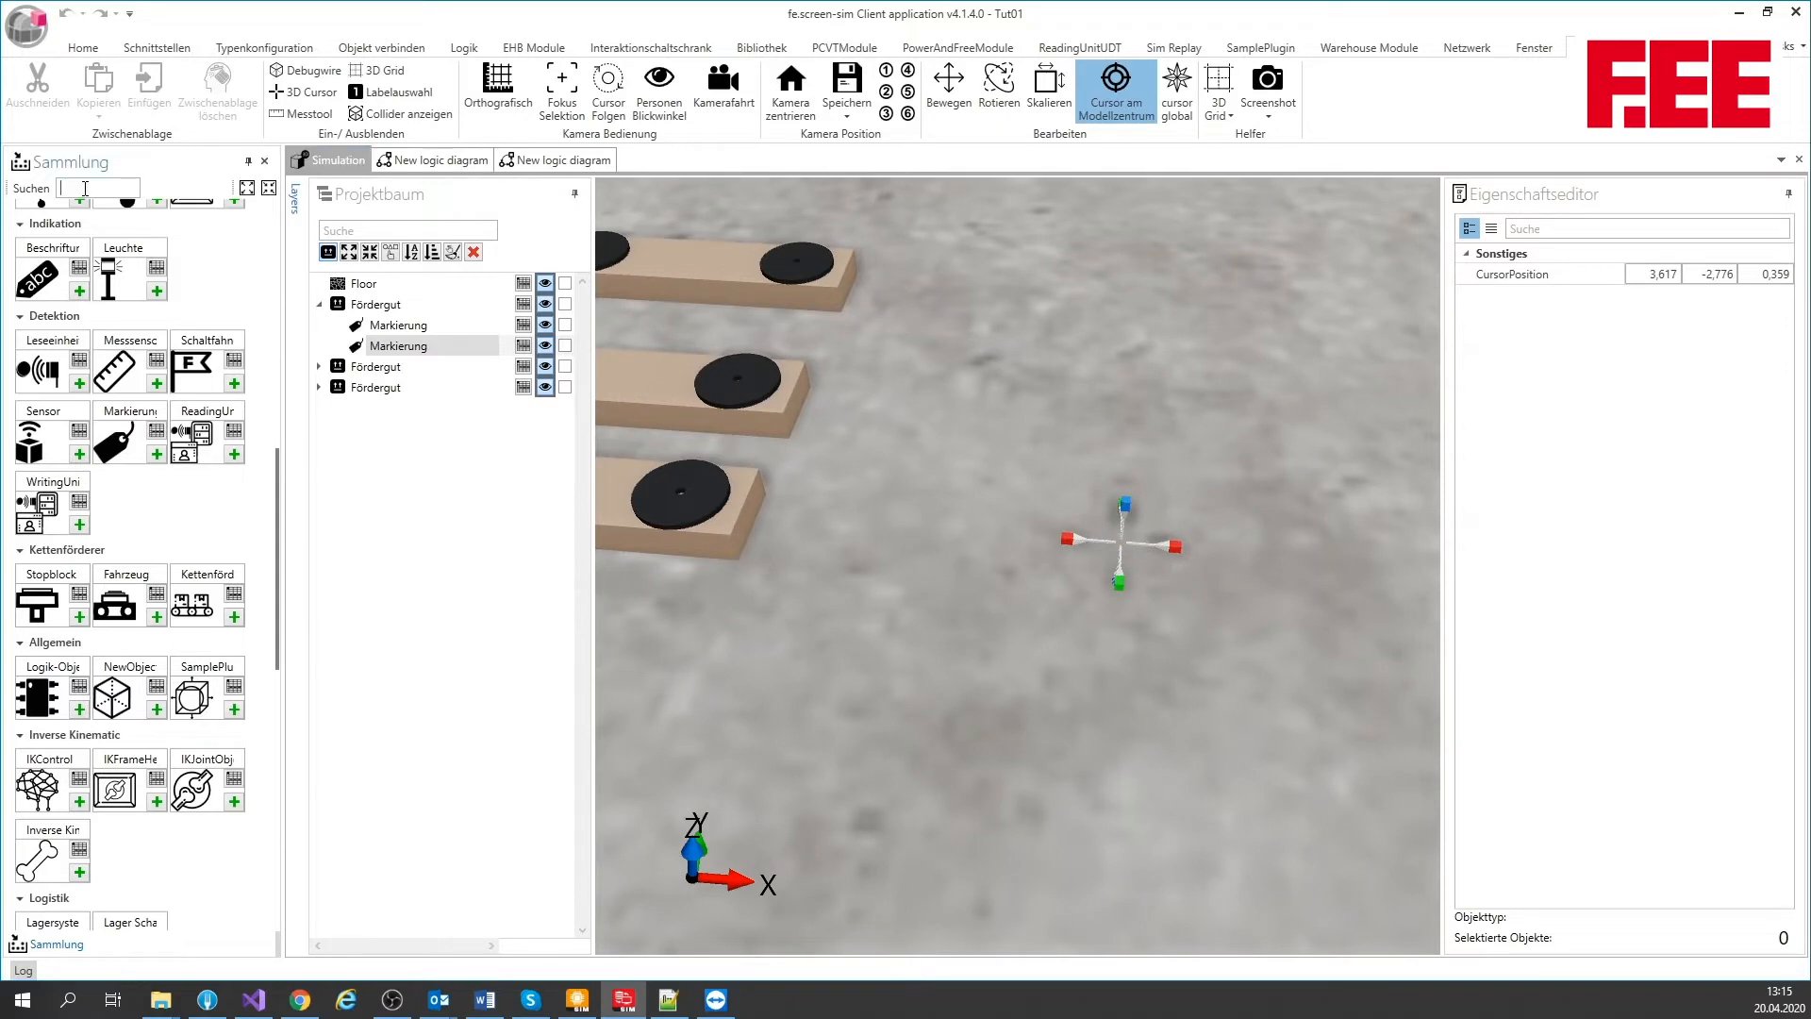
{"action": "type", "text": "sui"}
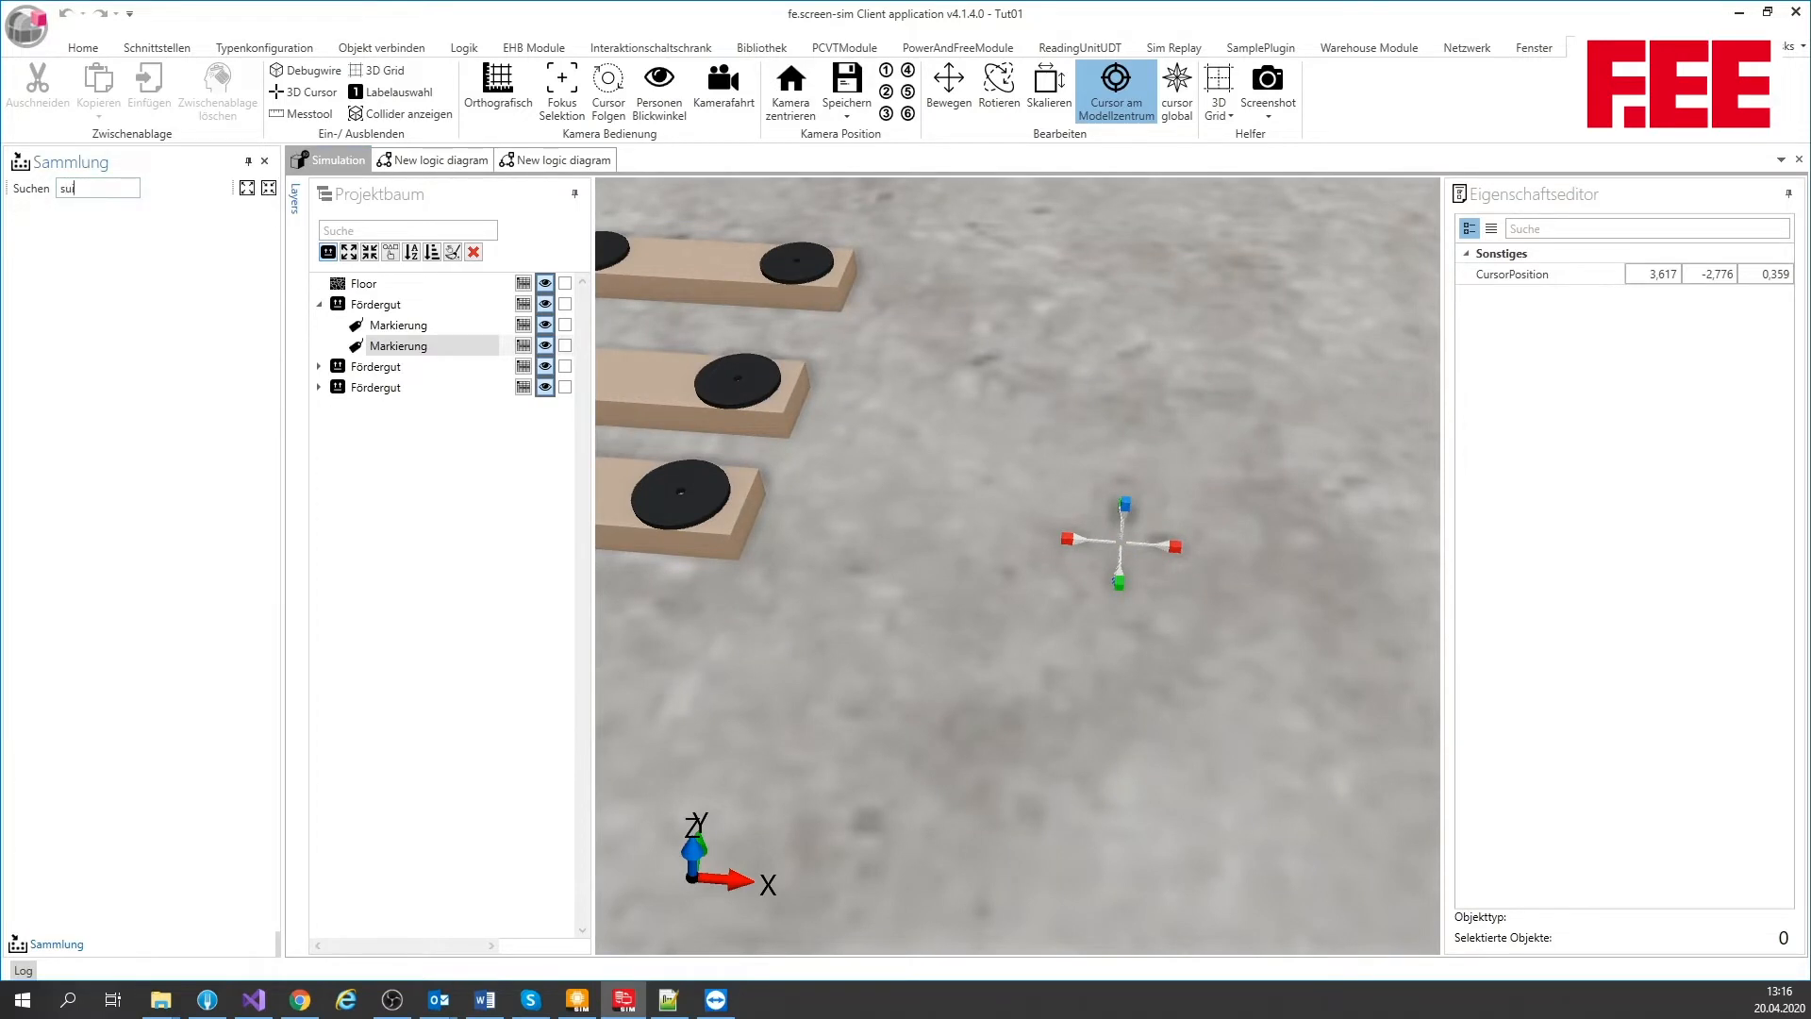
{"action": "key", "text": "BackSpace"}
{"action": "key", "text": "BackSpace"}
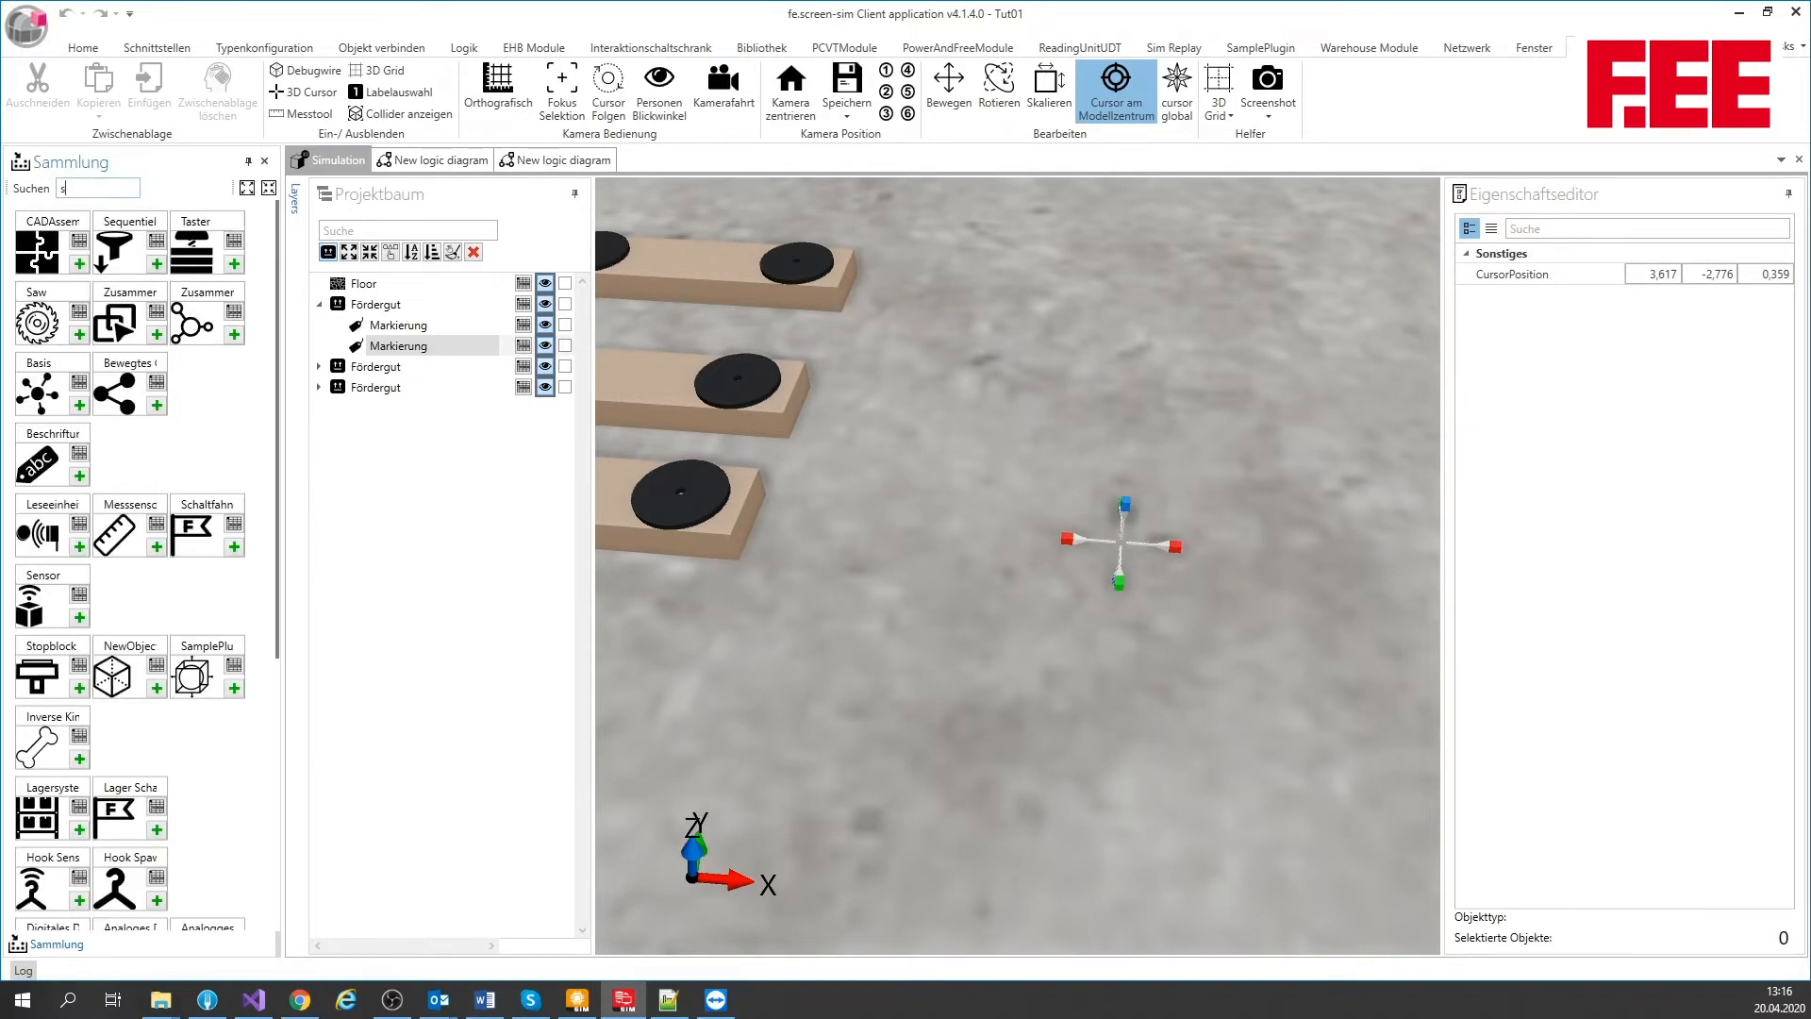
{"action": "type", "text": "för"}
{"action": "left_click", "coordinate": [234, 263]}
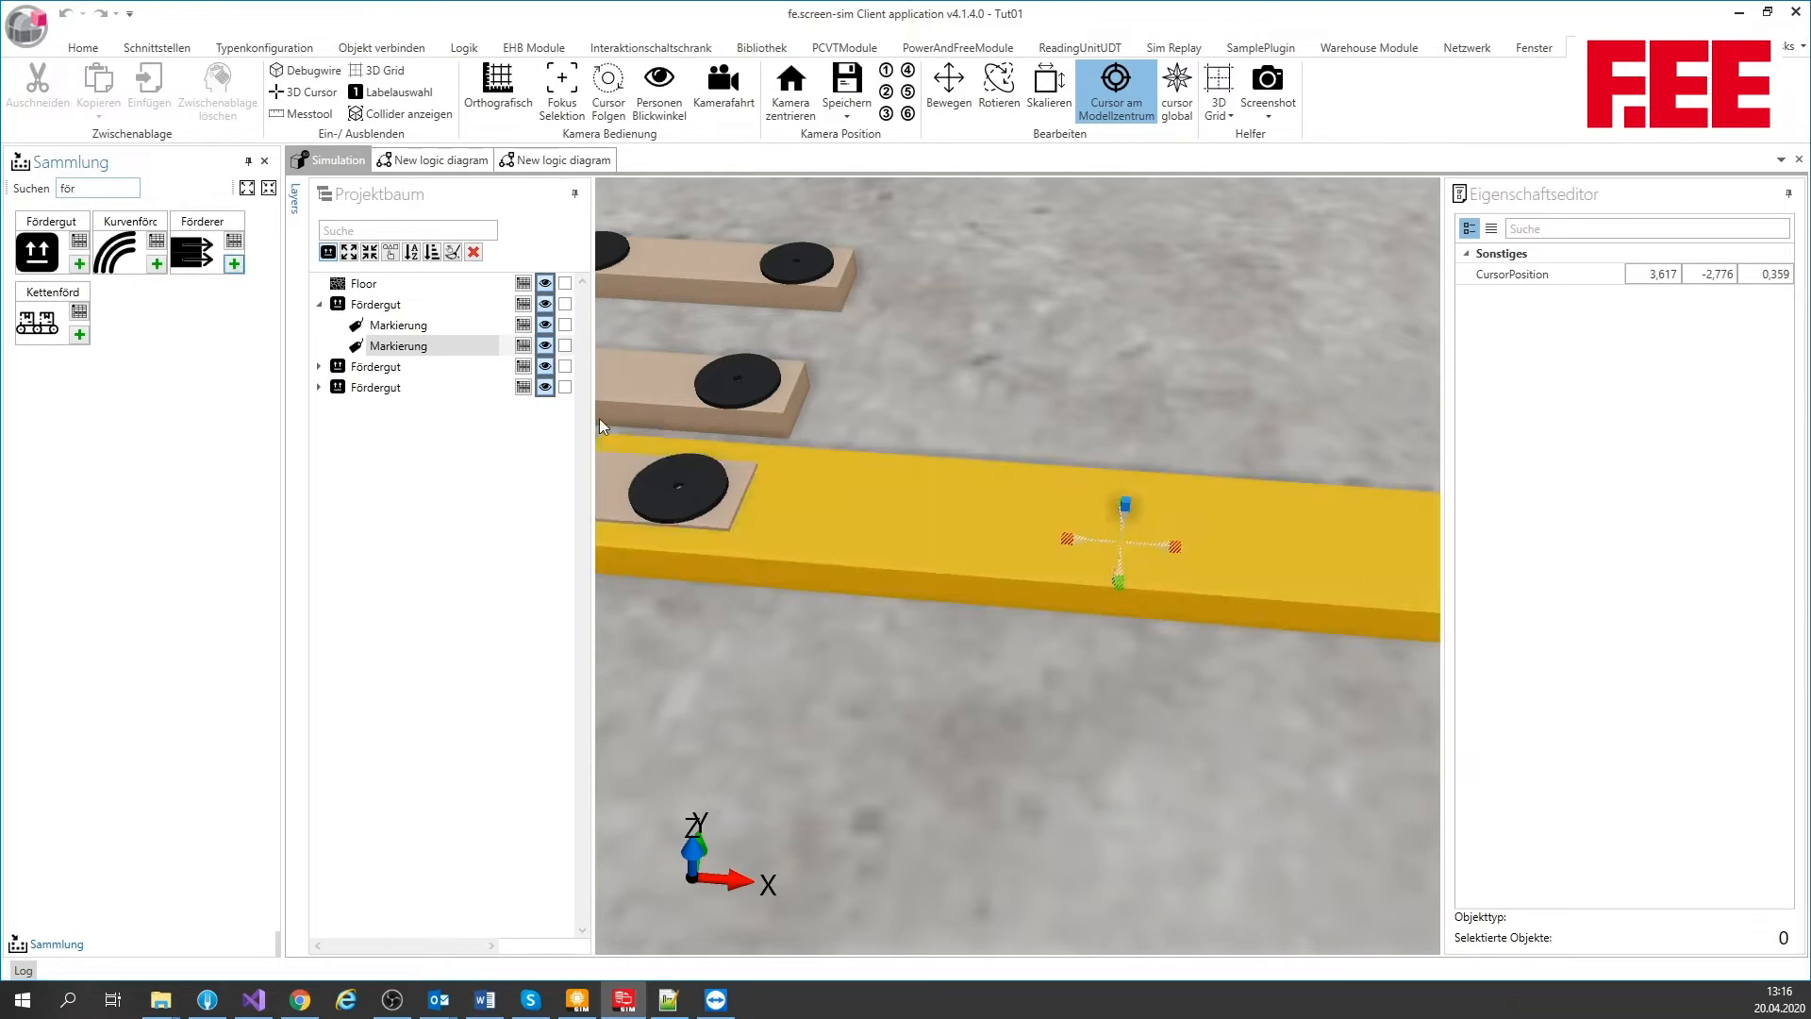
Move the Förderer along the X axis to about 5.62 so it clears the payload blocks
{"action": "left_click", "coordinate": [1059, 547]}
{"action": "right_click_drag", "start_coordinate": [1120, 581], "coordinate": [1115, 796]}
{"action": "scroll", "coordinate": [1079, 700], "scroll_direction": "down", "scroll_amount": 5}
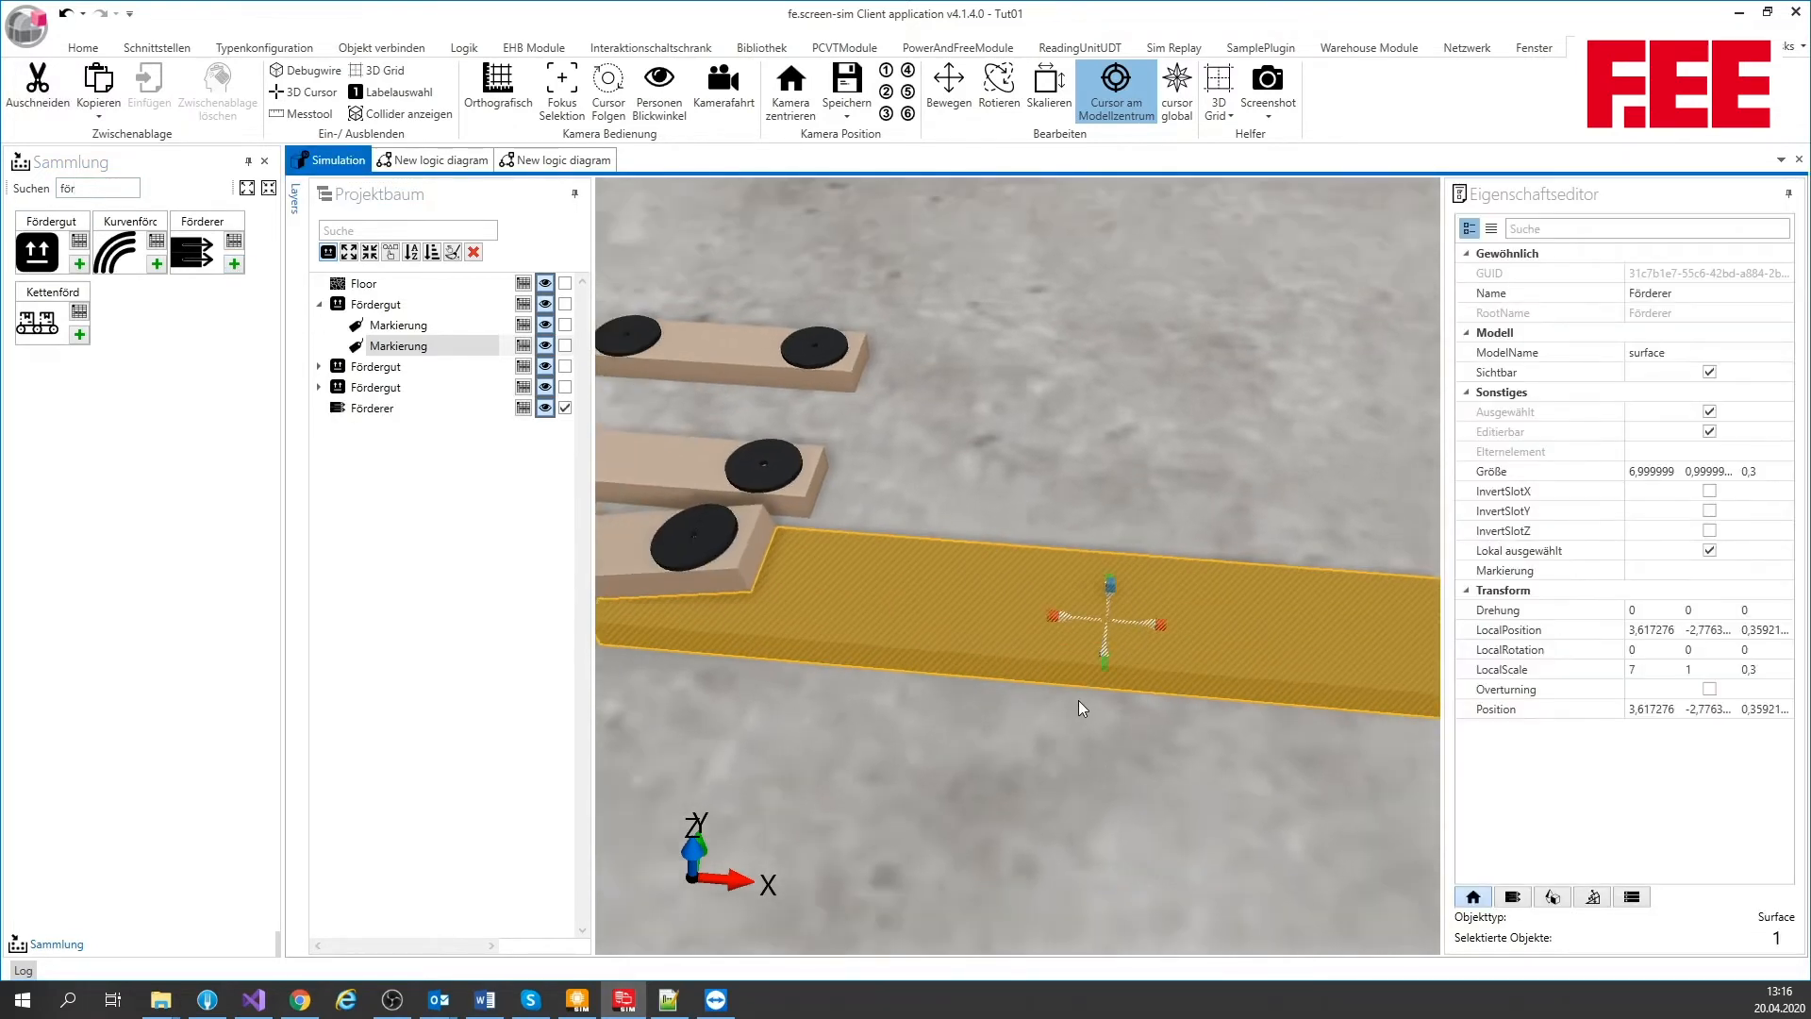
{"action": "right_click_drag", "start_coordinate": [1120, 616], "coordinate": [939, 599]}
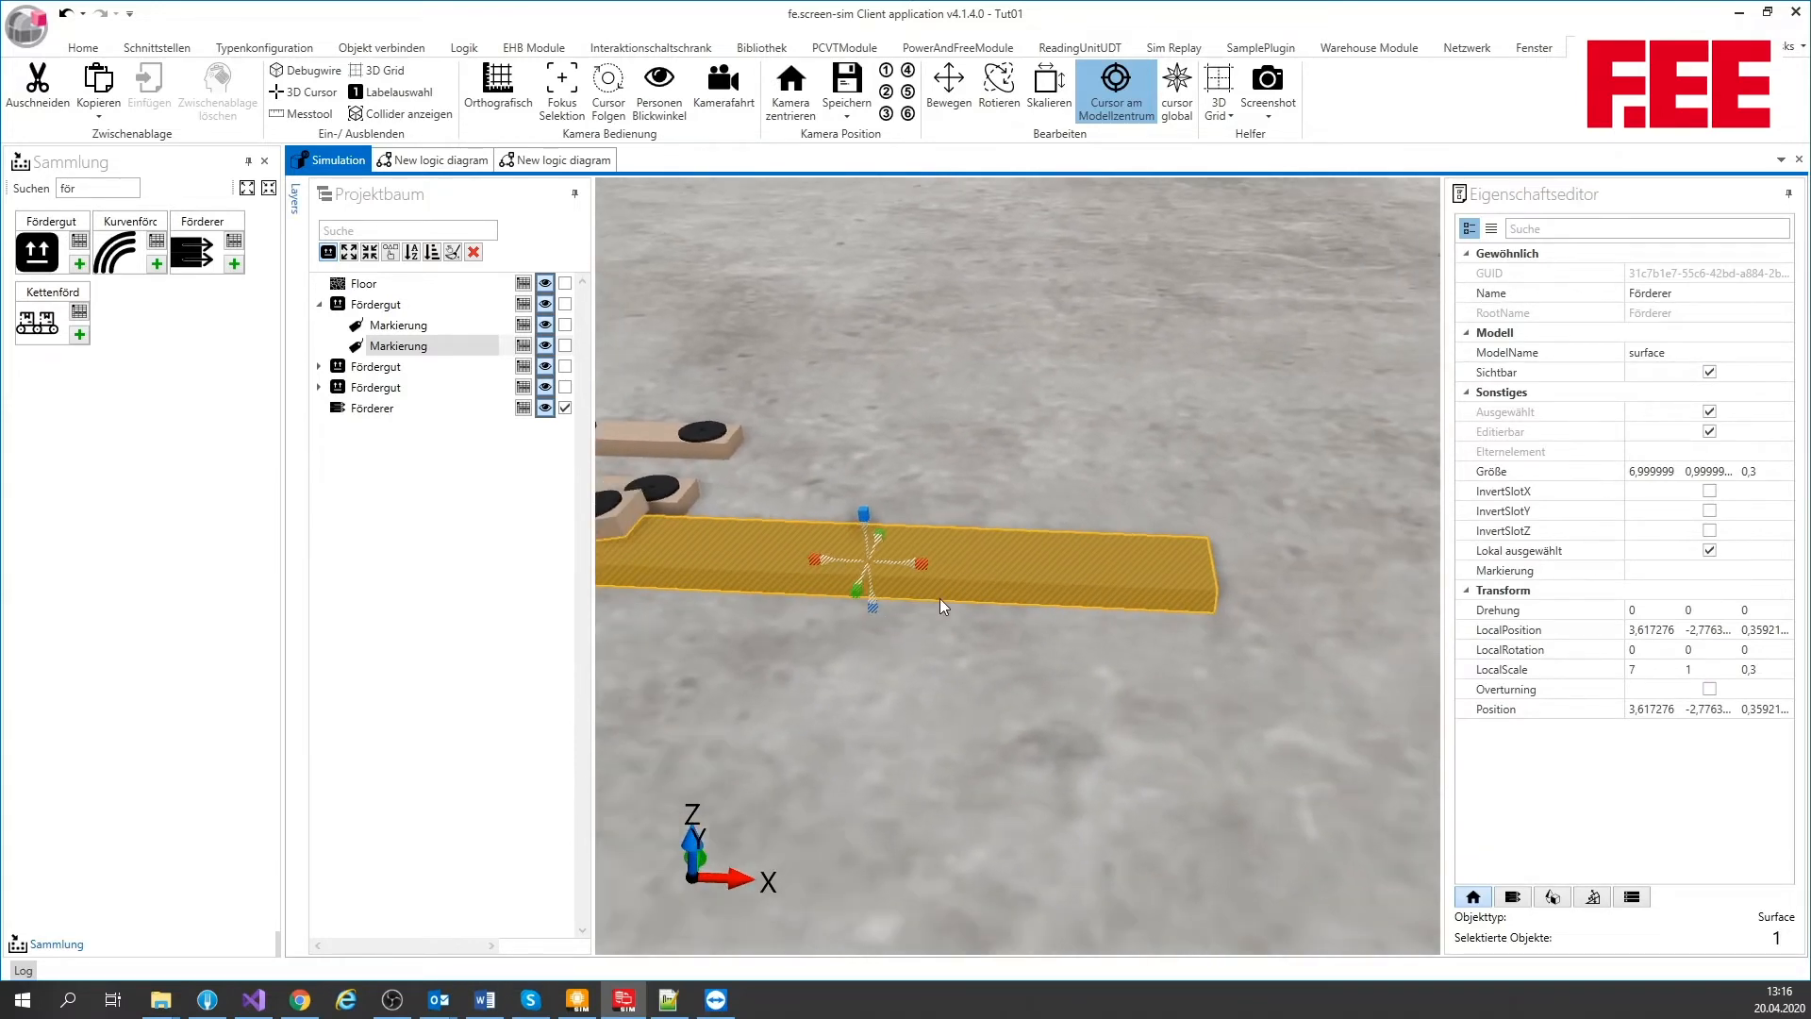
{"action": "left_click_drag", "start_coordinate": [929, 568], "coordinate": [1120, 555]}
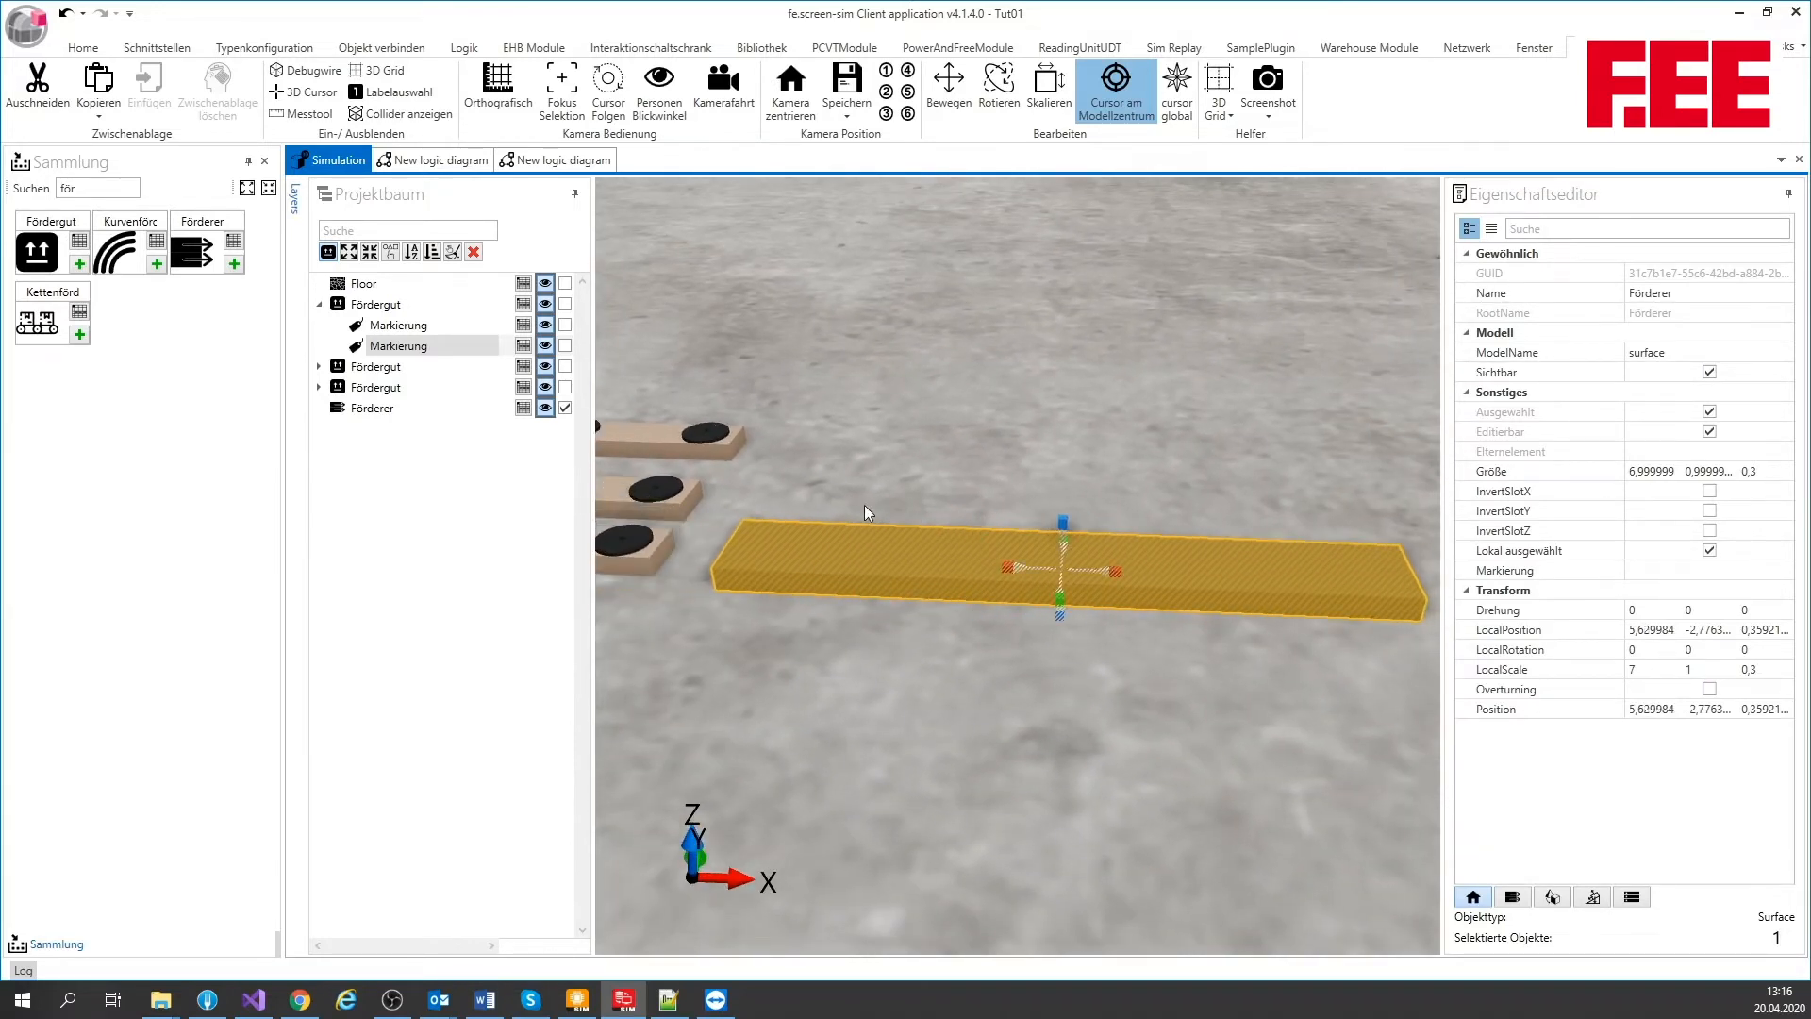
Insert a Sensor from the collection onto the middle of the Förderer and raise it to a local Z of about 0.68
{"action": "double_click", "coordinate": [81, 194]}
{"action": "type", "text": "s"}
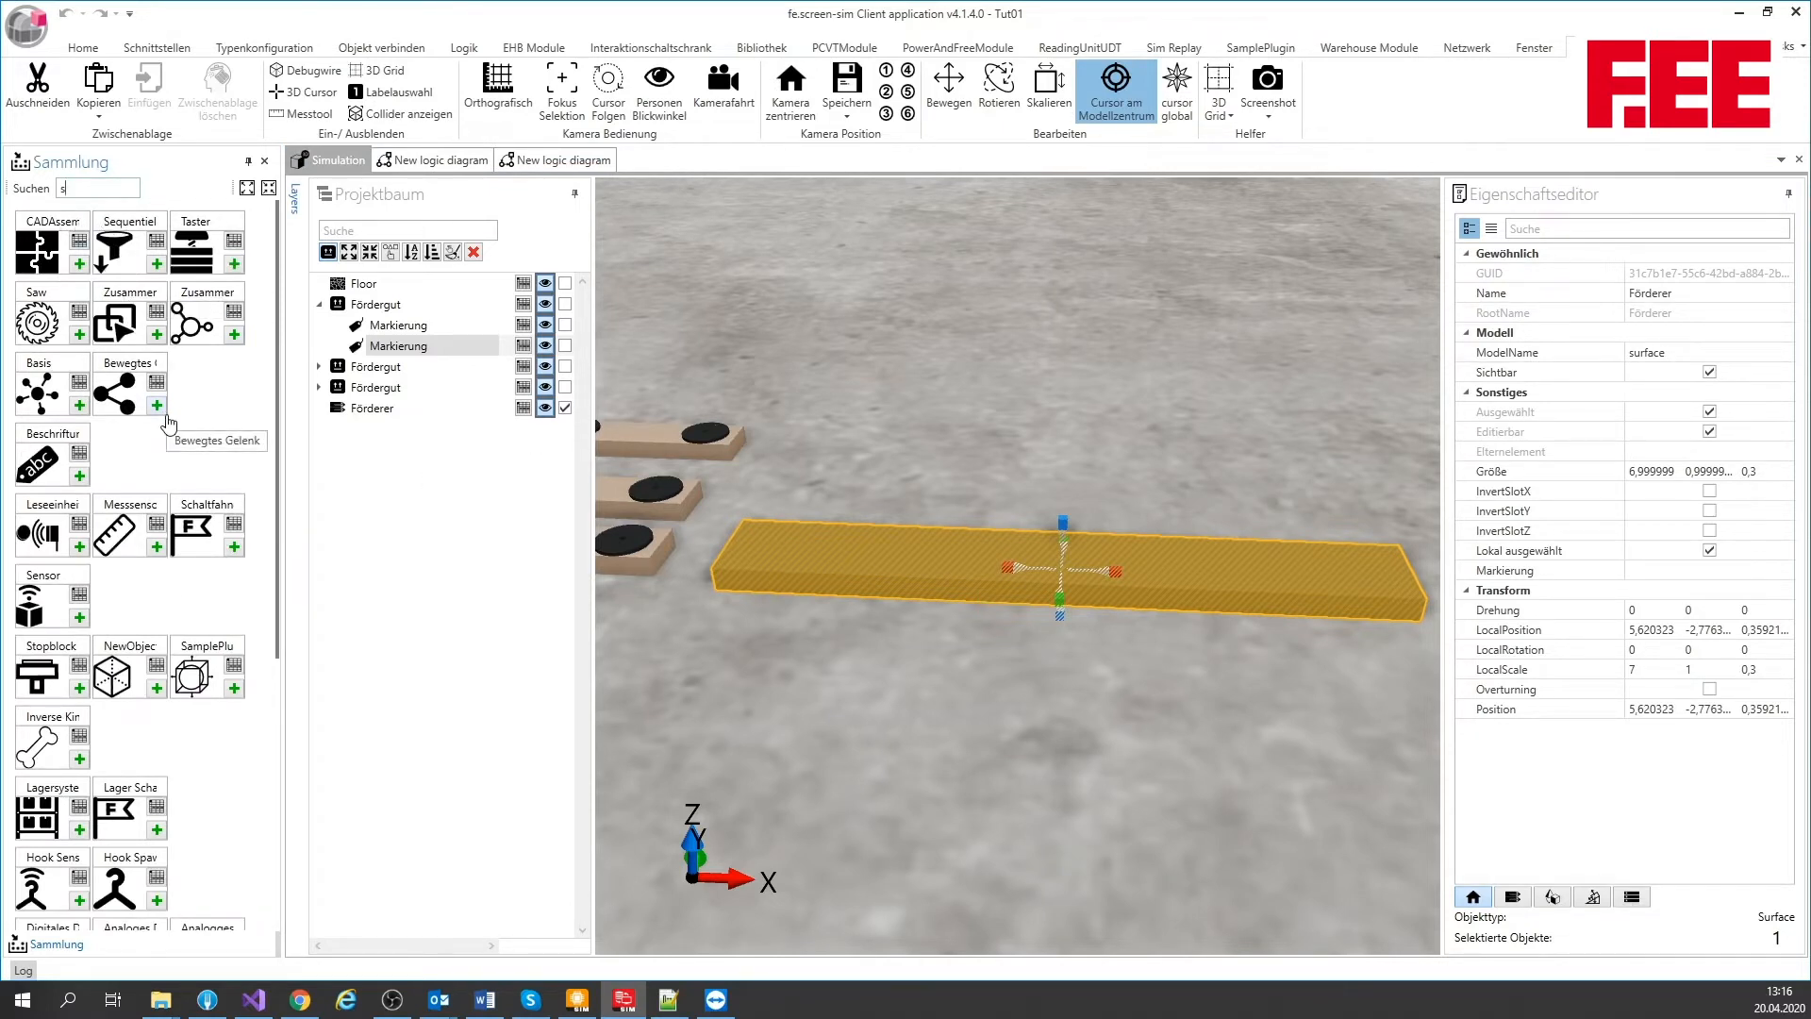
{"action": "type", "text": "e"}
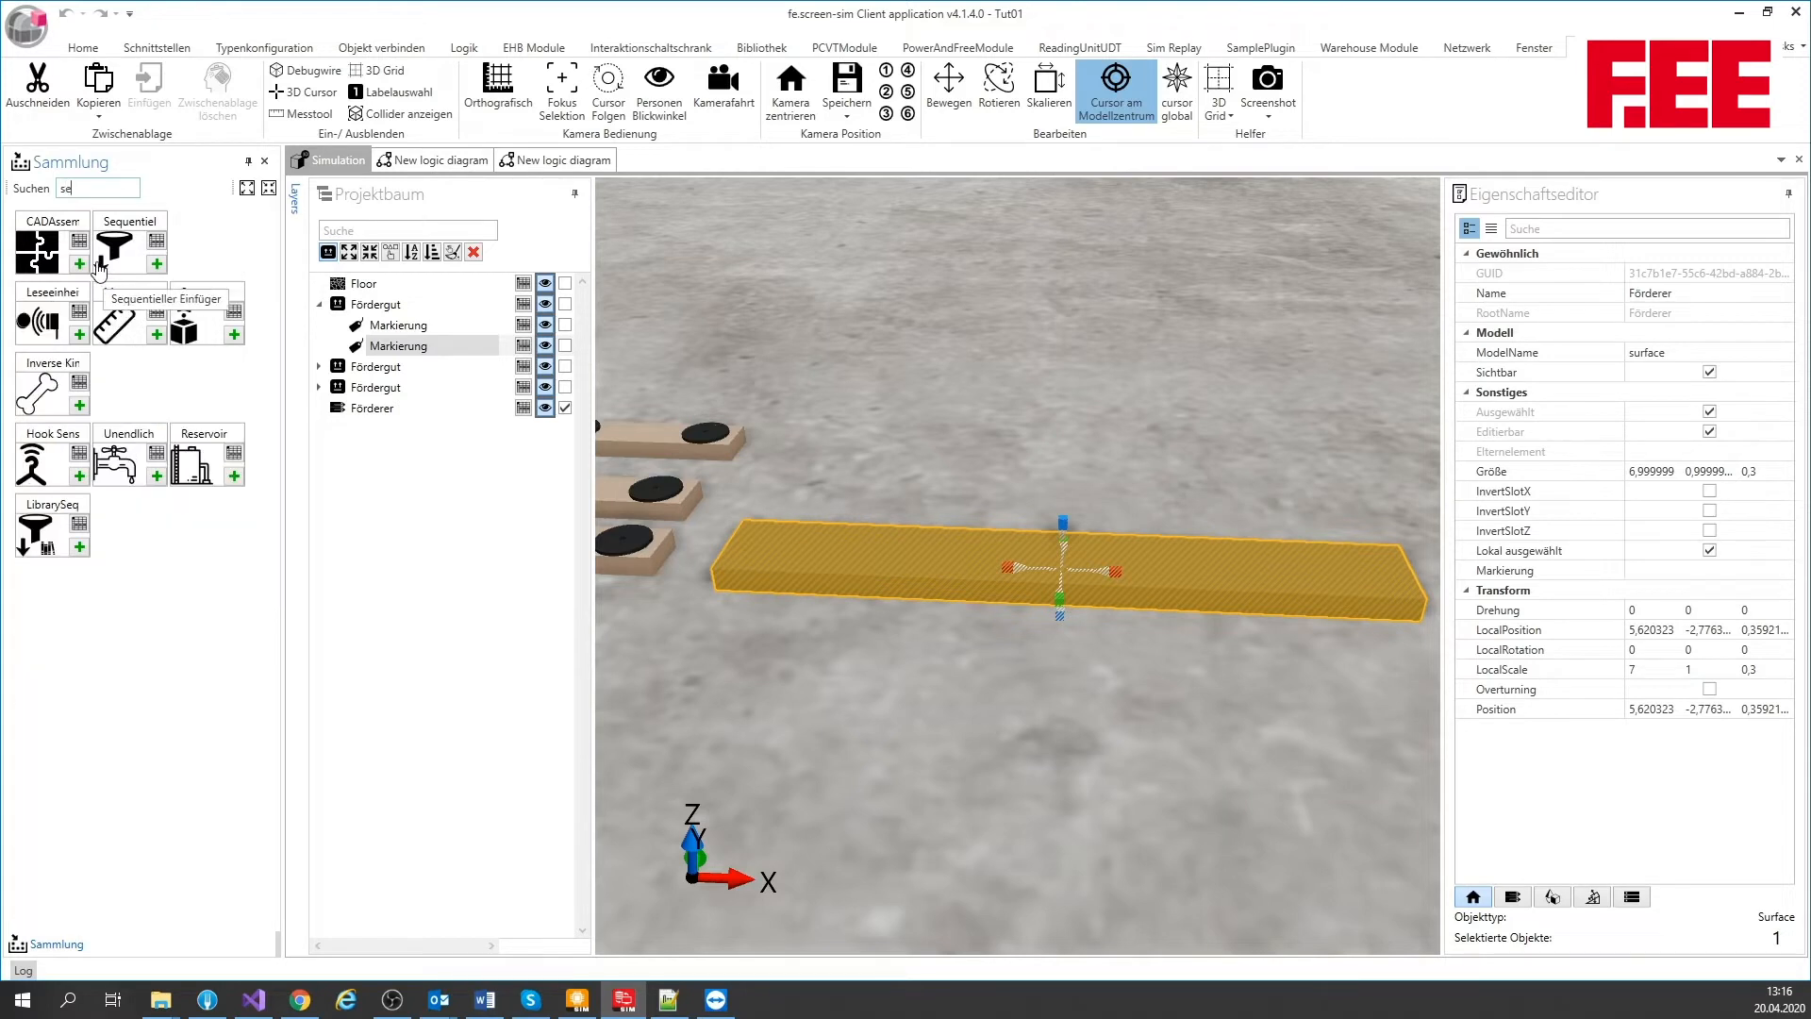
{"action": "left_click", "coordinate": [234, 336]}
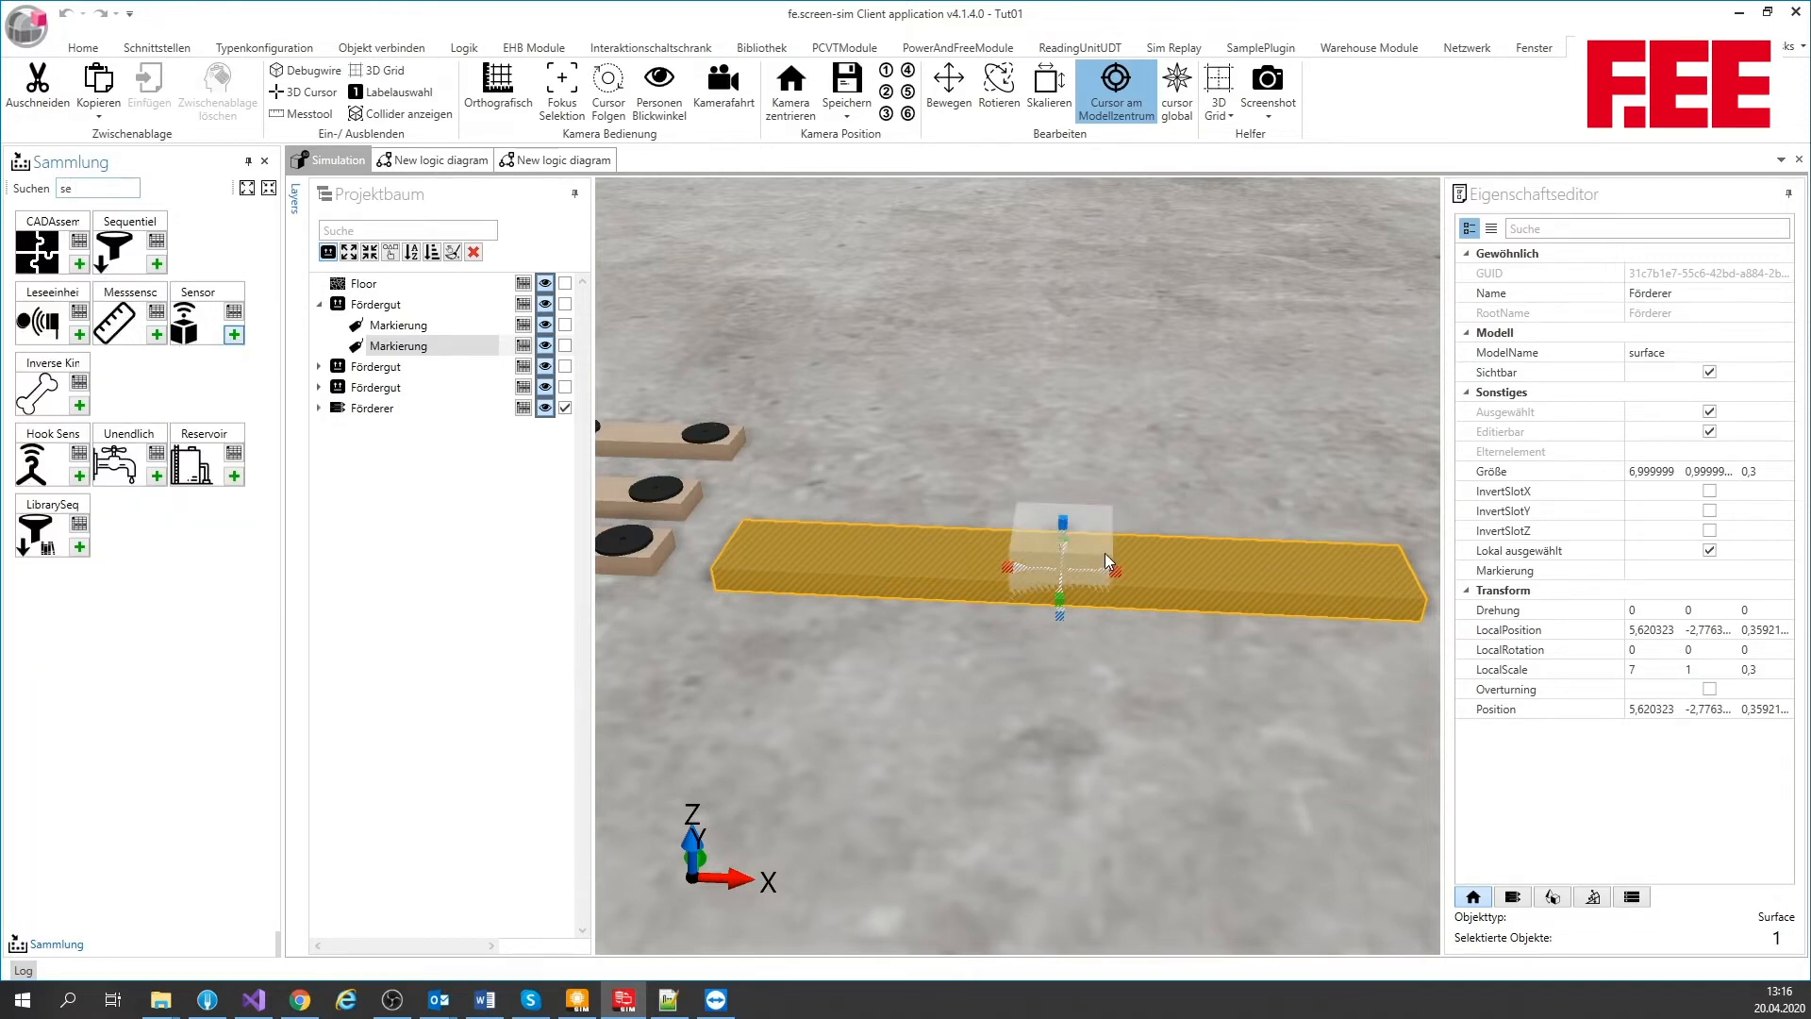
{"action": "left_click", "coordinate": [1043, 532]}
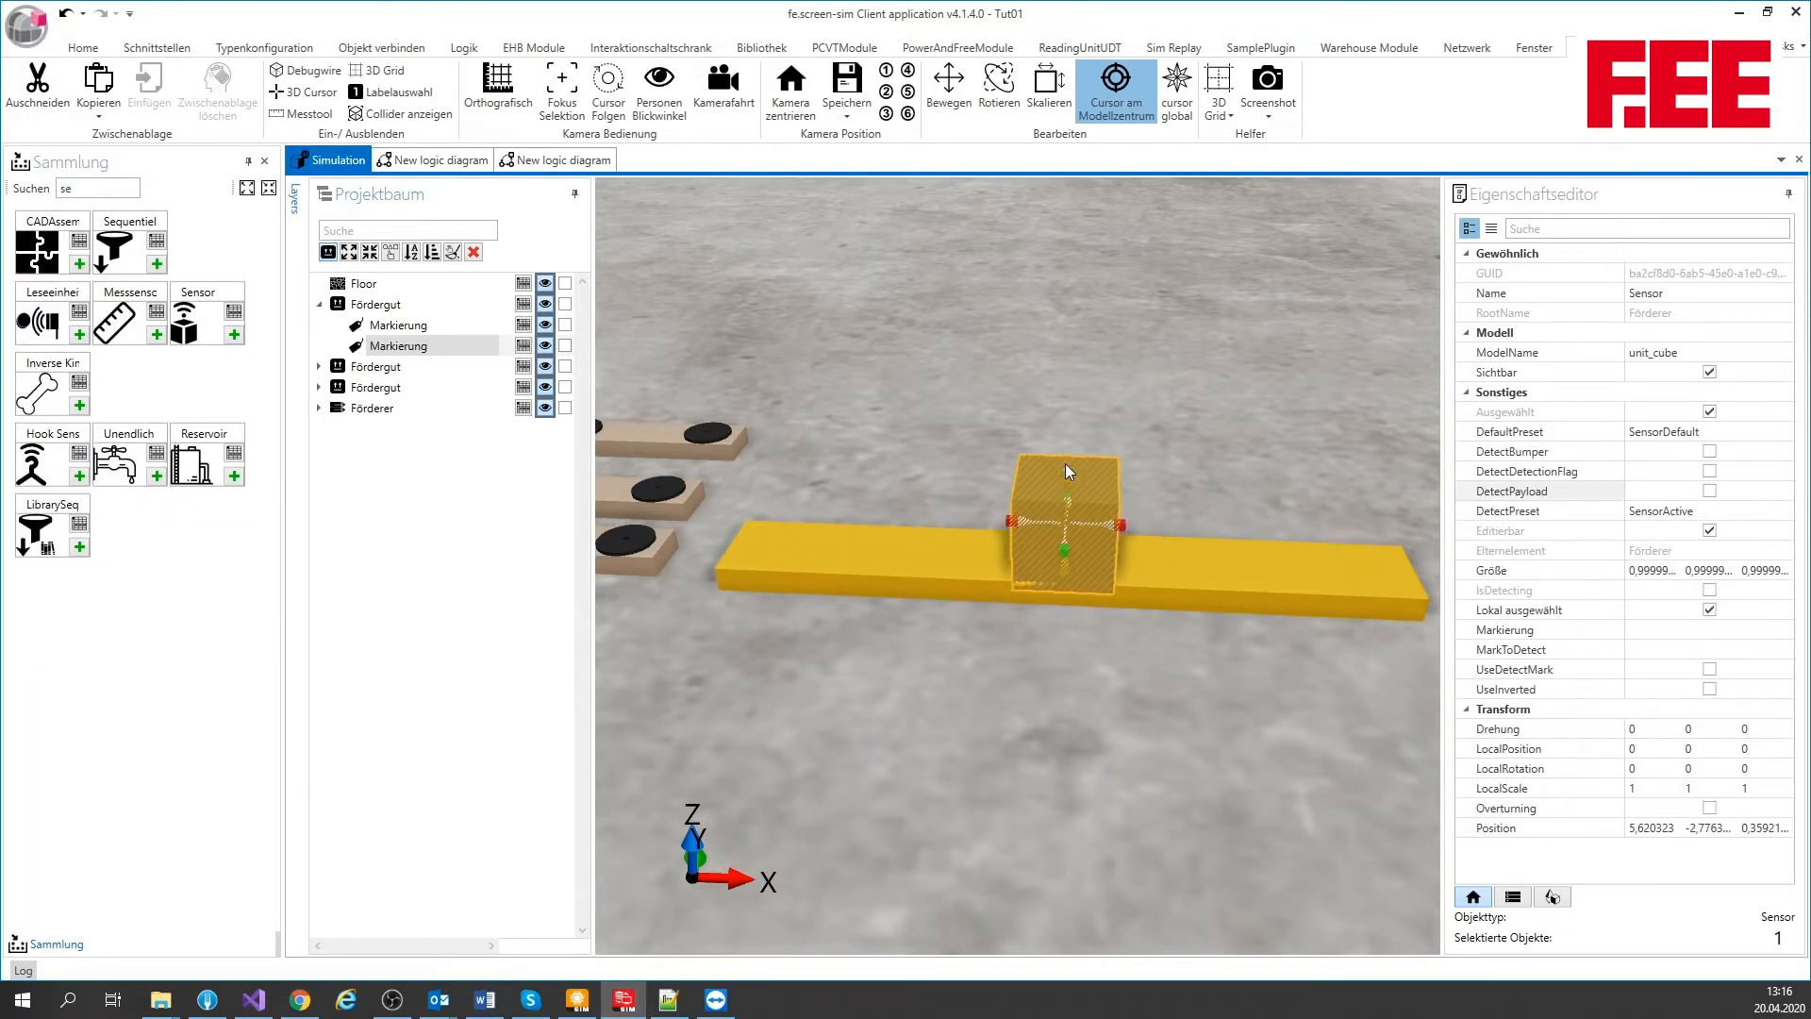
{"action": "left_click_drag", "start_coordinate": [1066, 463], "coordinate": [1068, 450]}
Scale the sensor down to about 0.26 in X and 0.23 in Z, keeping it on the Förderer's surface
{"action": "left_click", "coordinate": [1049, 100]}
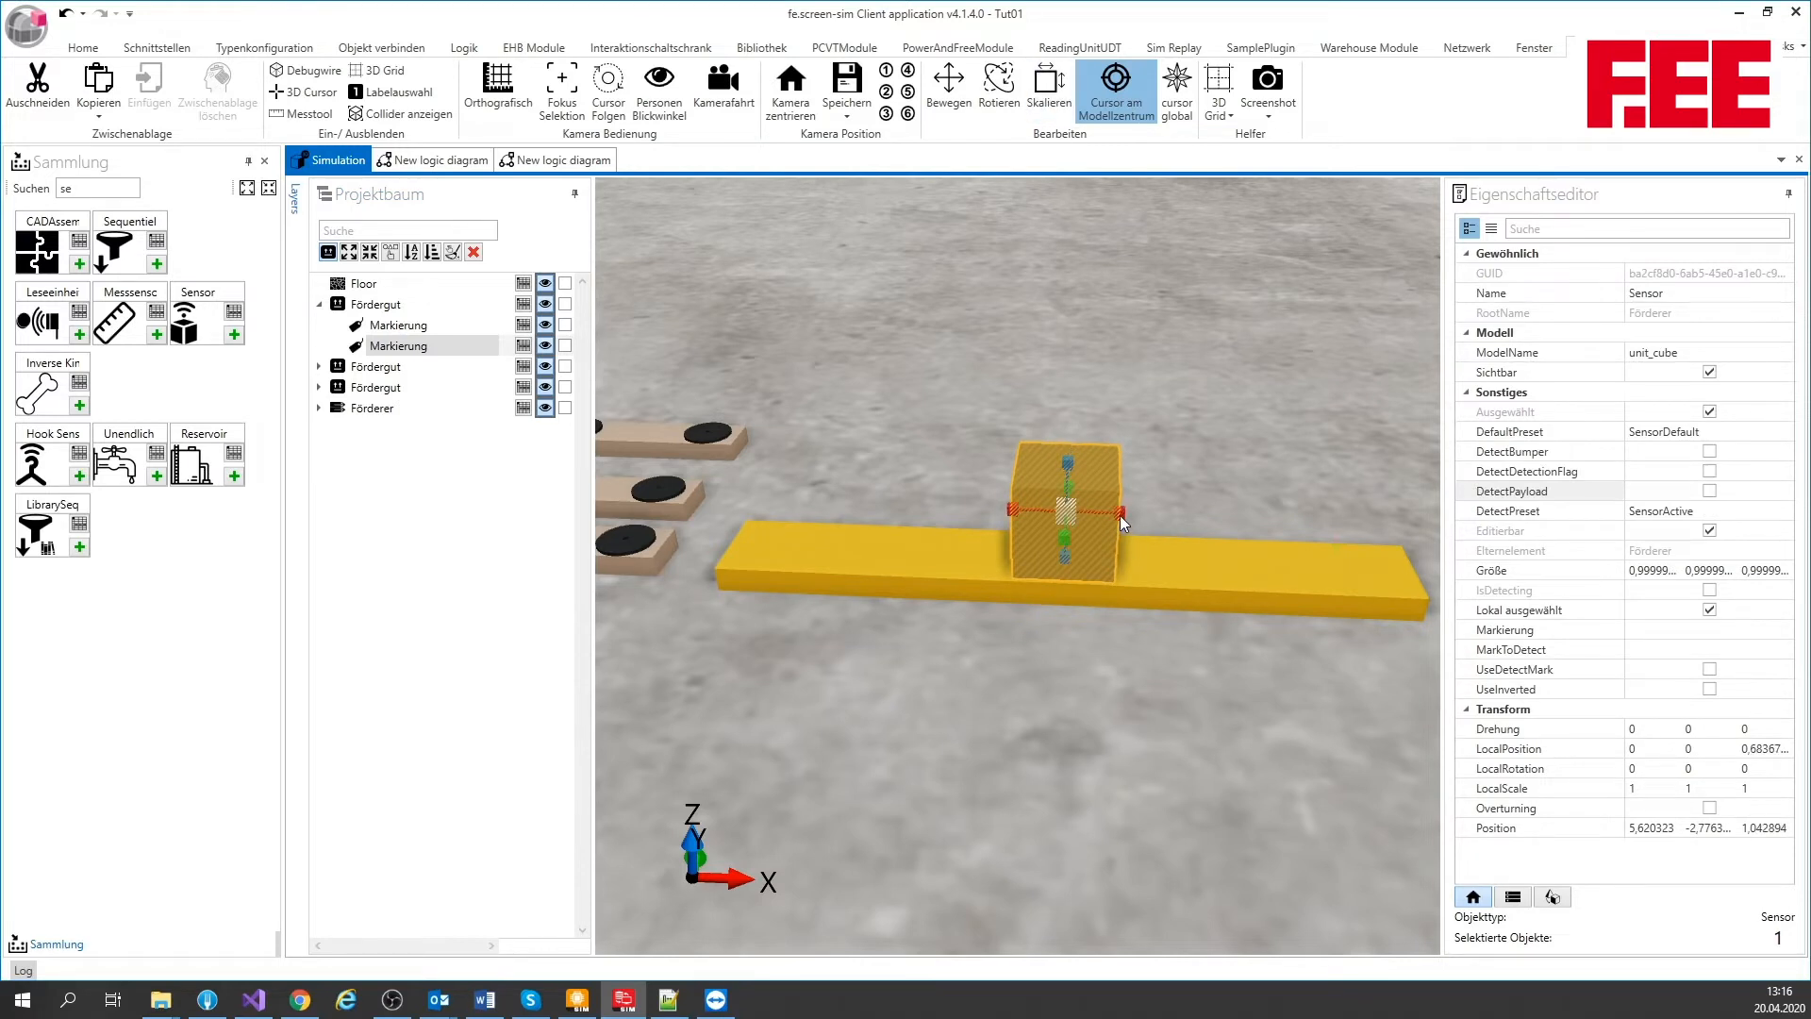
{"action": "left_click_drag", "start_coordinate": [1121, 515], "coordinate": [962, 515]}
{"action": "middle_click_drag", "start_coordinate": [1005, 496], "coordinate": [999, 490]}
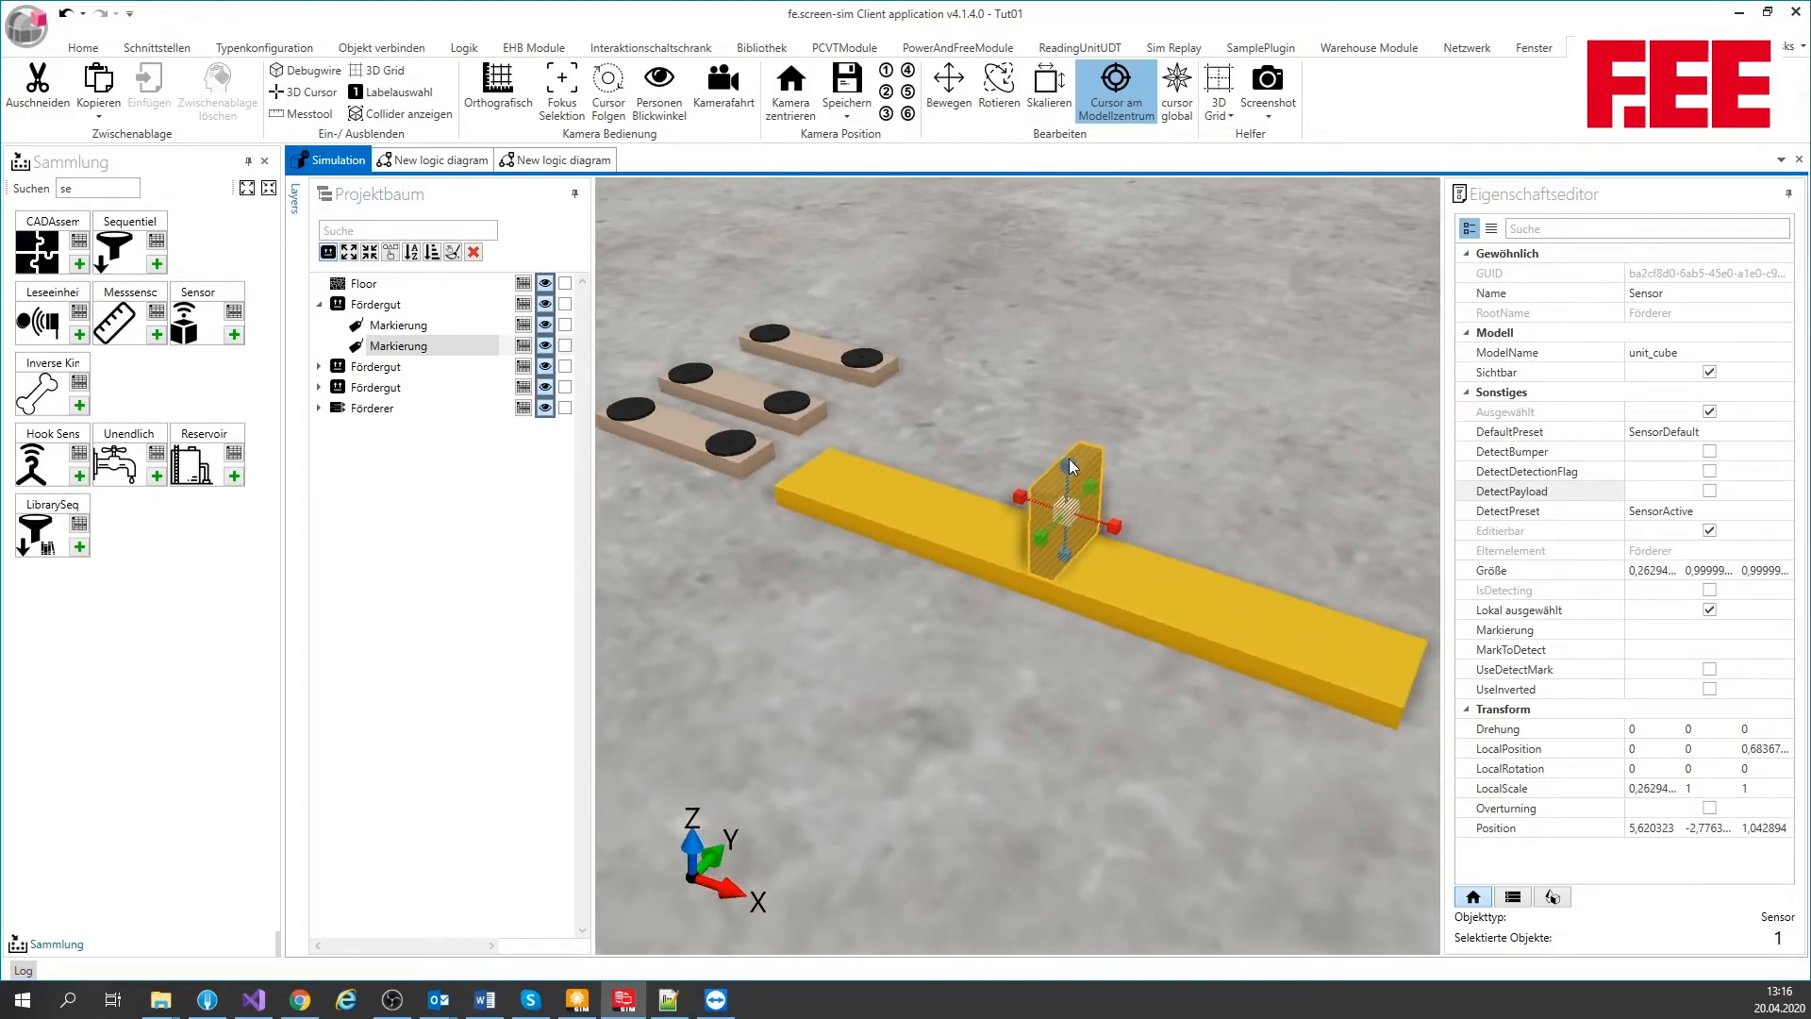
{"action": "left_click_drag", "start_coordinate": [1085, 561], "coordinate": [1074, 505]}
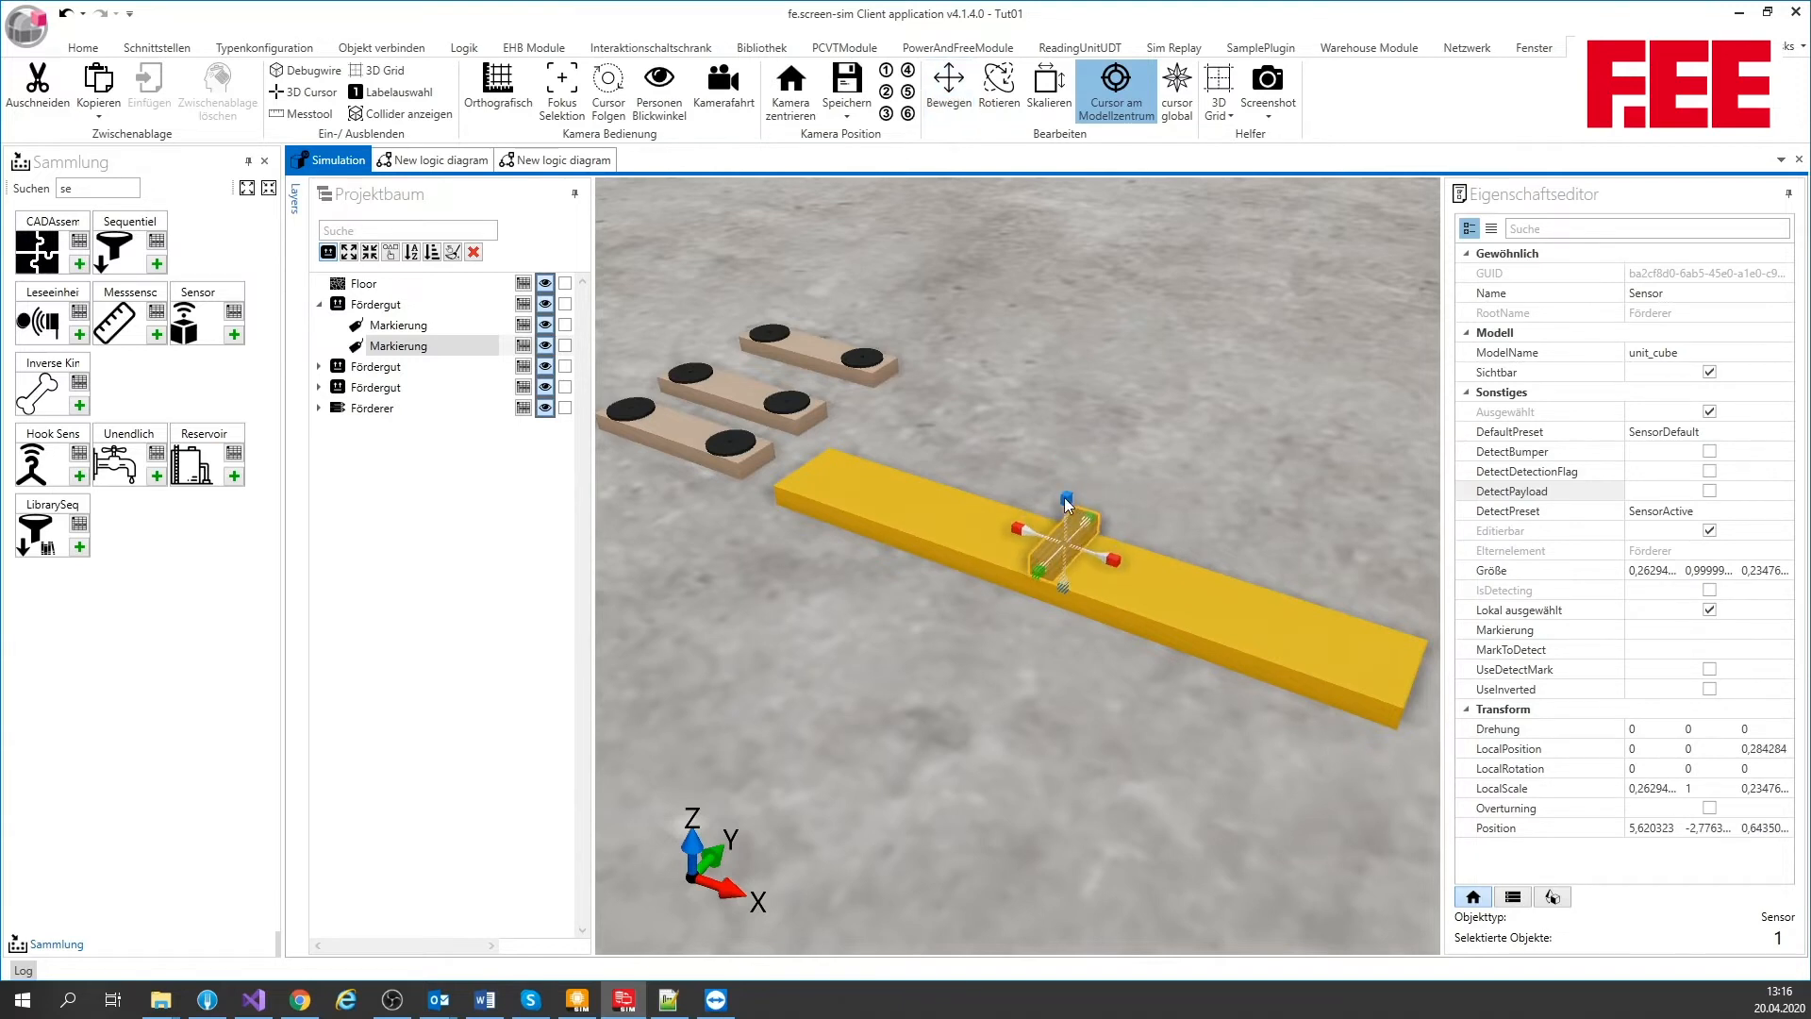
Copy the sensor along the Förderer to a local X of about 2.42, near the far end
{"action": "left_click", "coordinate": [1219, 632]}
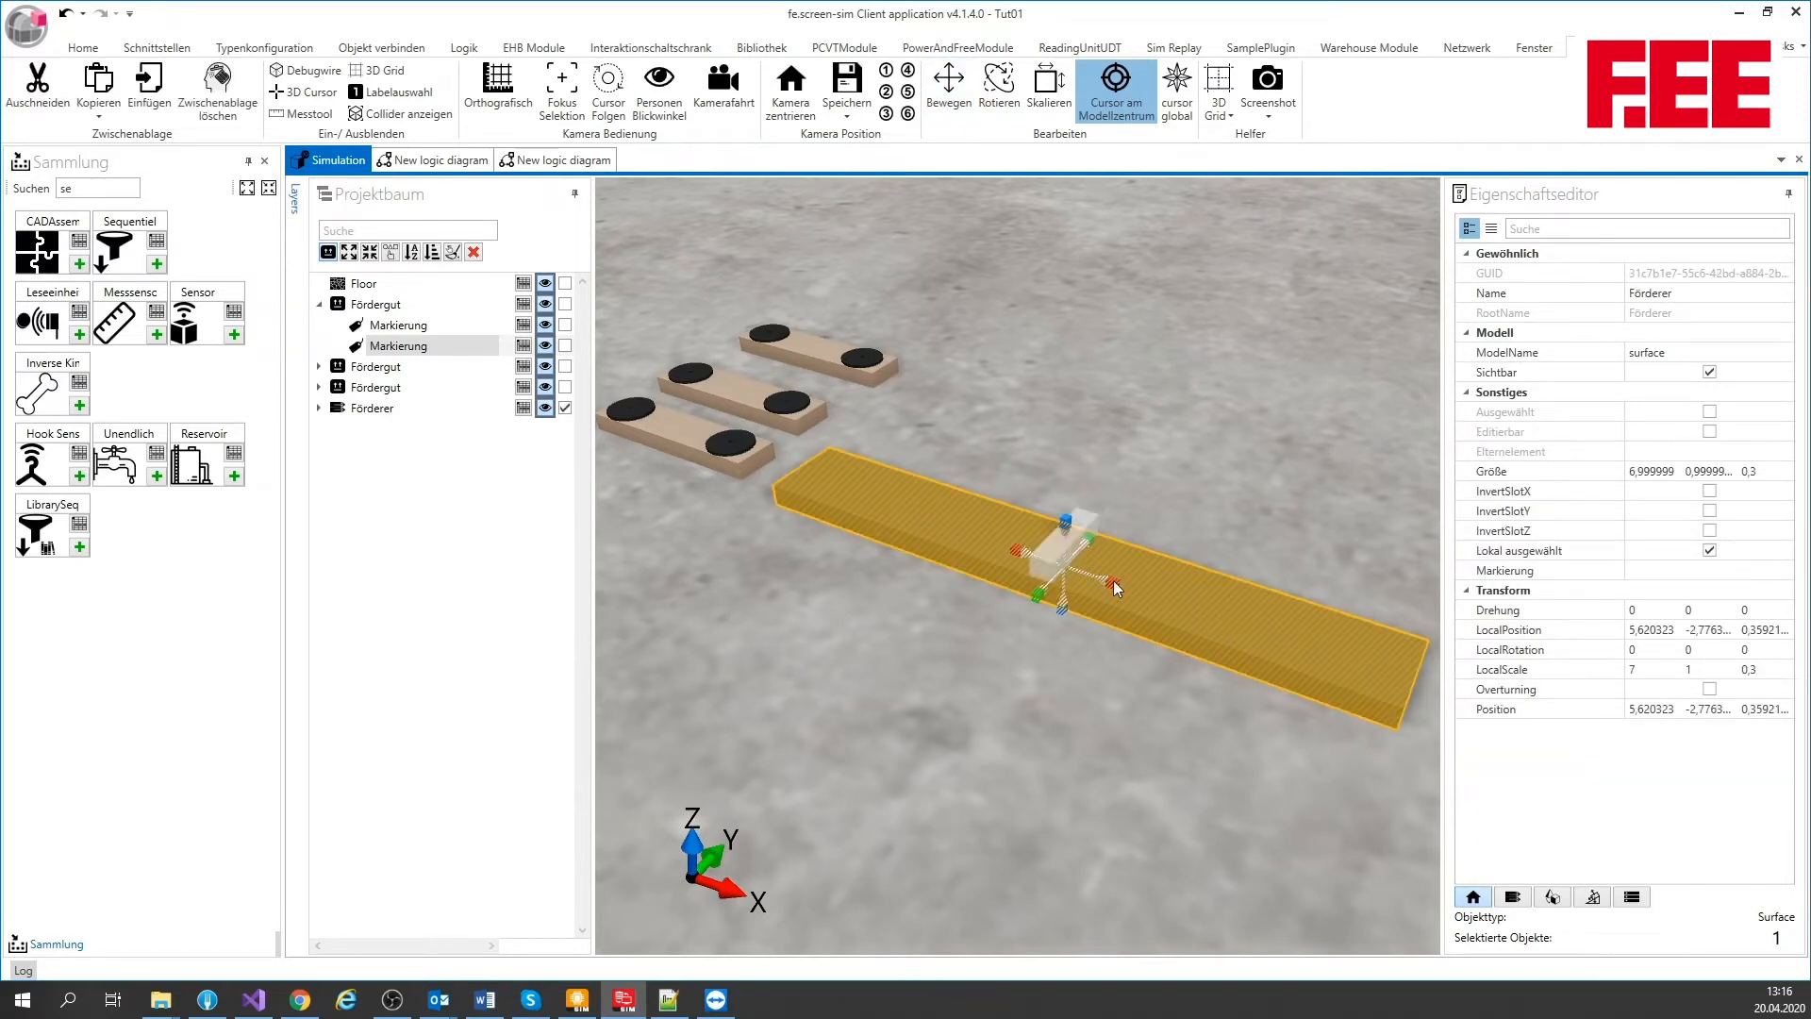
{"action": "left_click", "coordinate": [1054, 547]}
{"action": "left_click_drag", "start_coordinate": [1145, 570], "coordinate": [1359, 616], "text": "shift"}
Save the Förderer with its two sensors as a template named Sample02 in the D:\Tutorial folder
{"action": "left_click", "coordinate": [1197, 609]}
{"action": "middle_click_drag", "start_coordinate": [1261, 594], "coordinate": [1351, 534]}
{"action": "right_click", "coordinate": [1137, 648]}
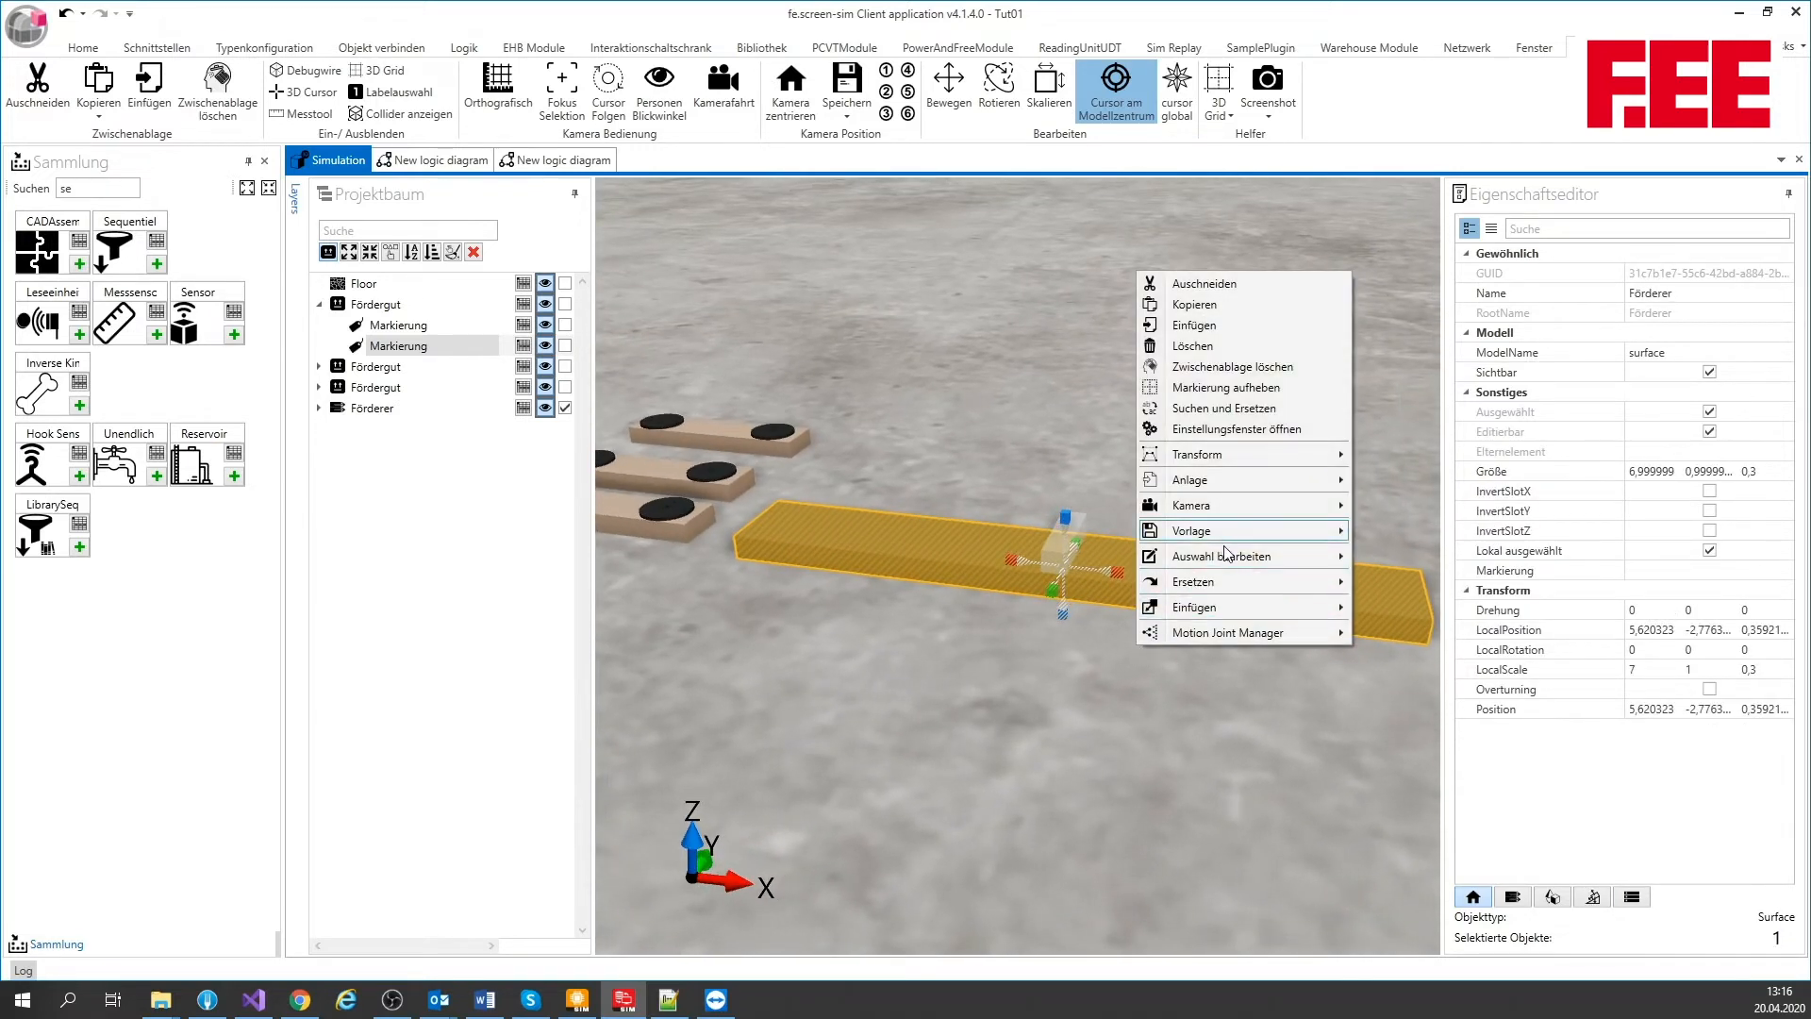
{"action": "mouse_move", "coordinate": [1246, 531]}
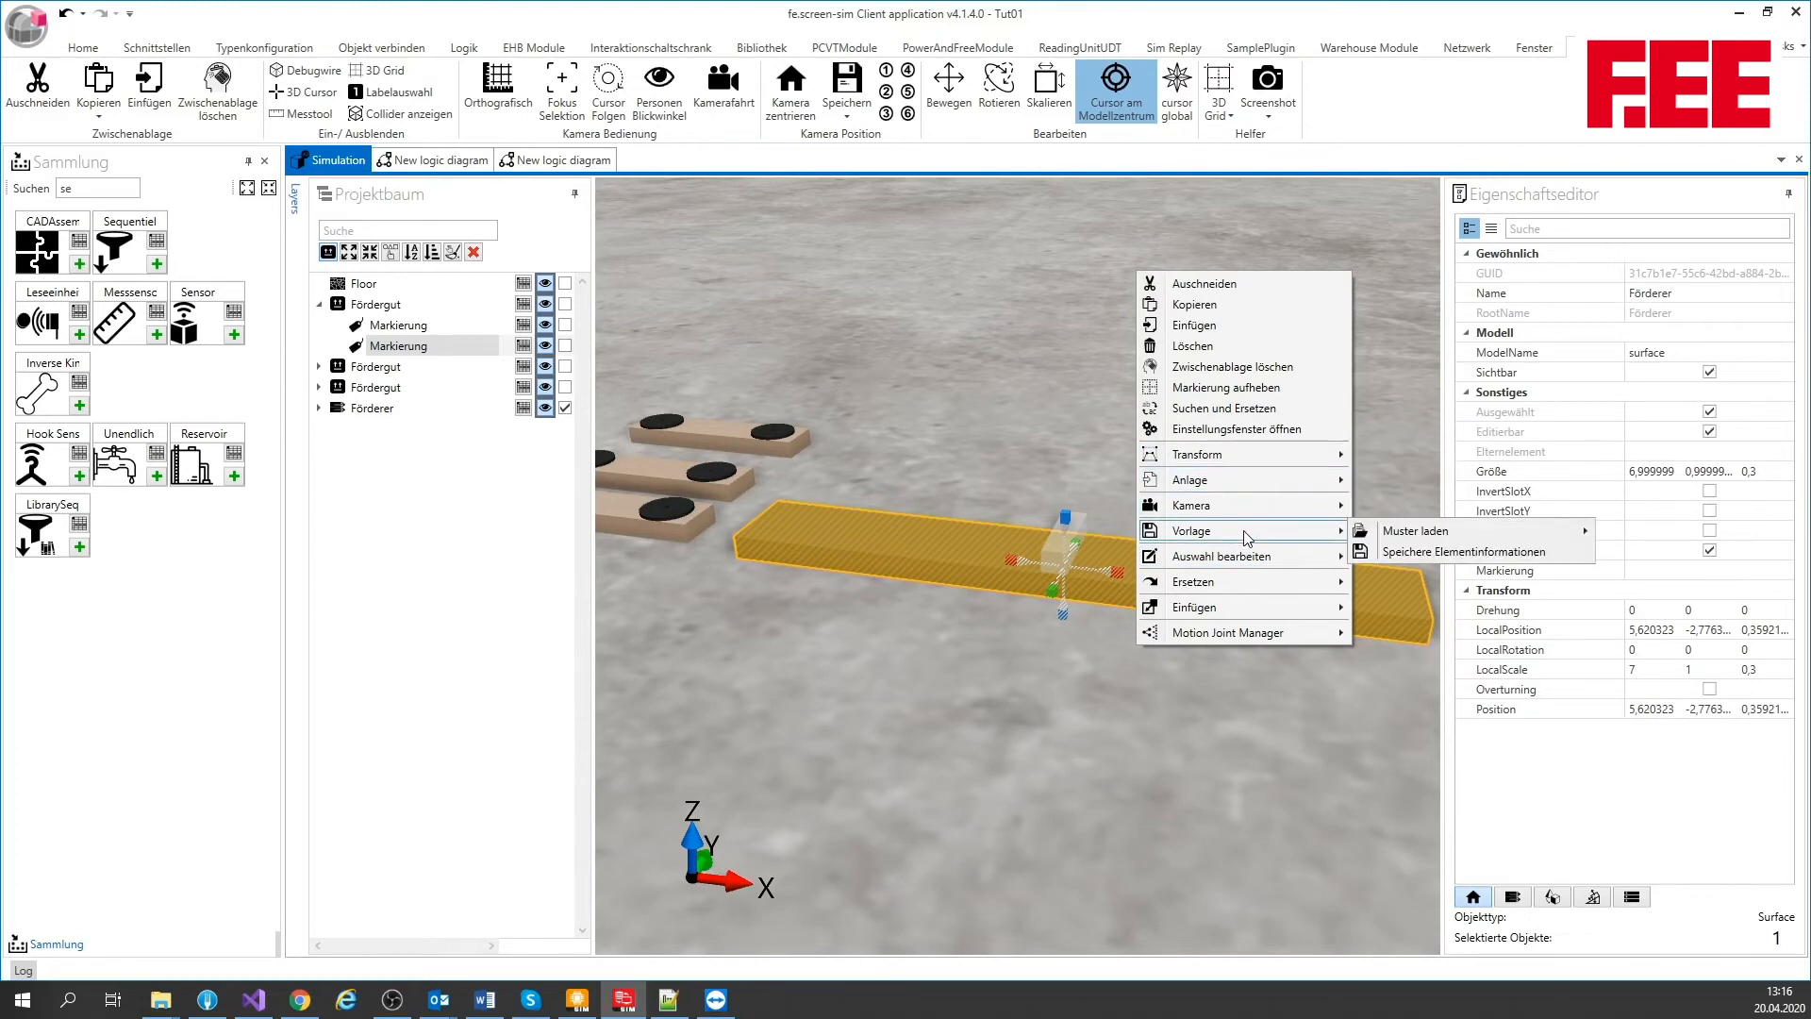
{"action": "left_click", "coordinate": [1400, 547]}
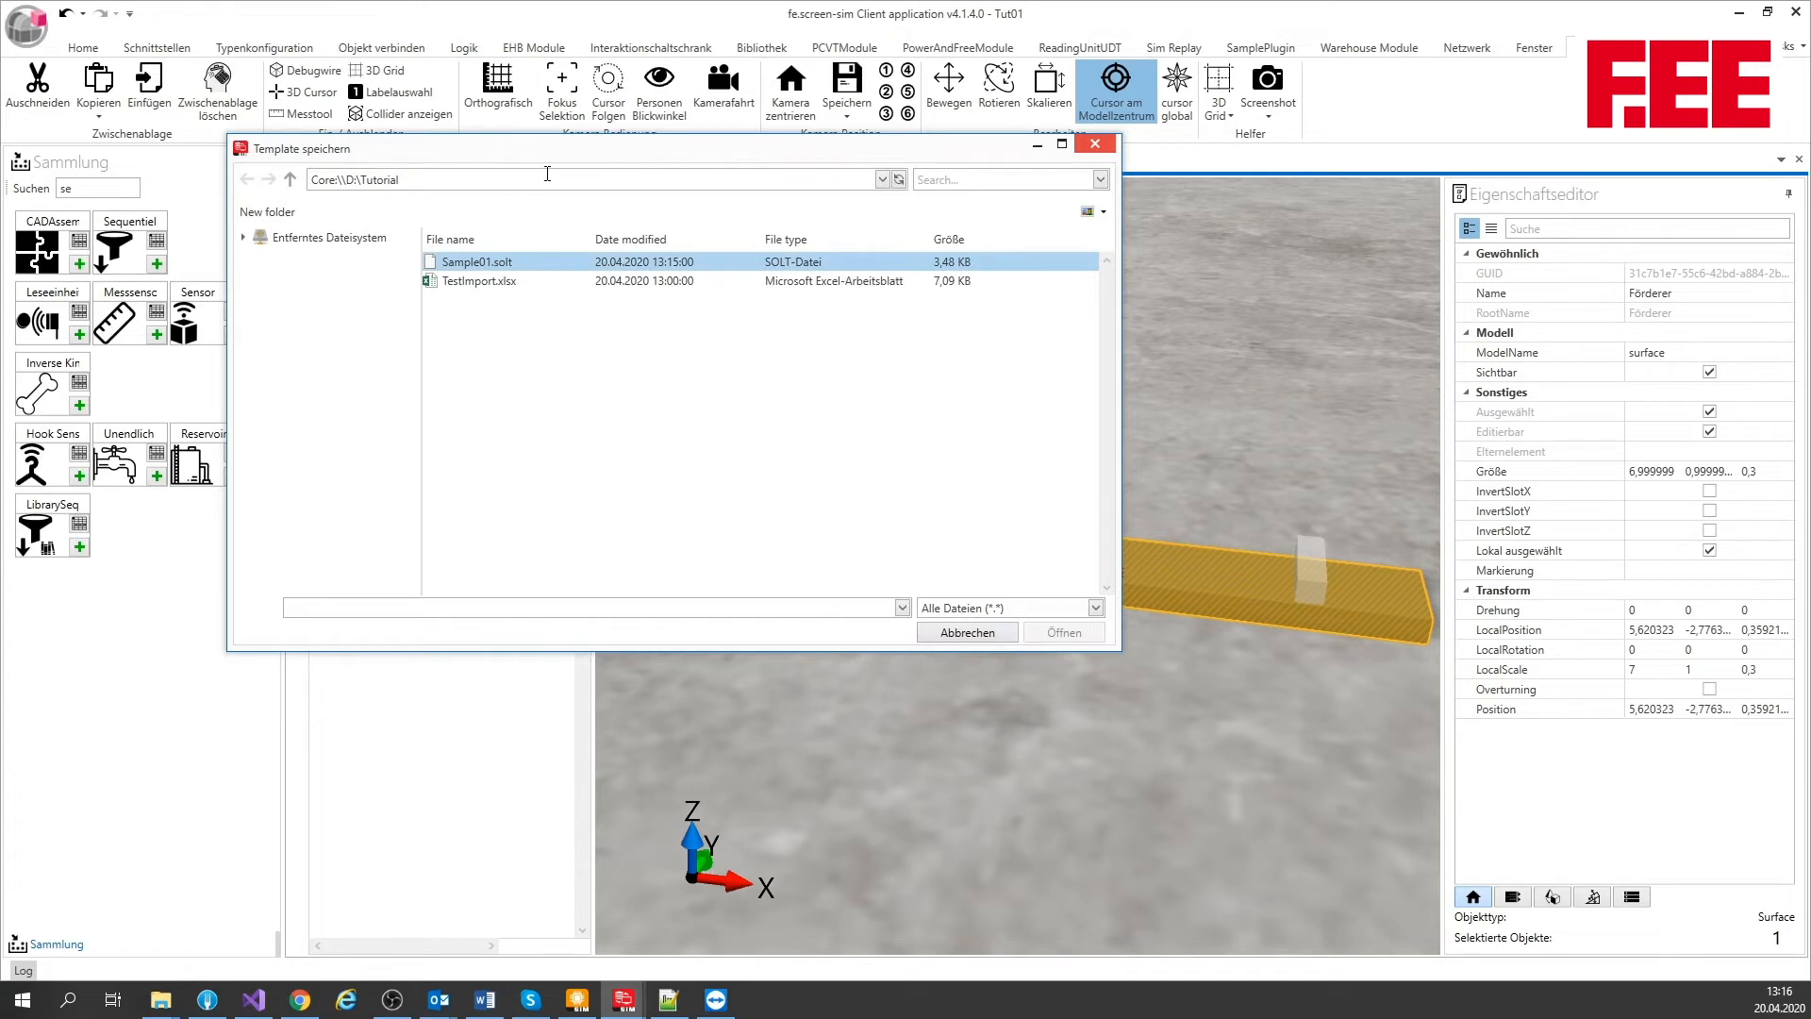
{"action": "left_click", "coordinate": [291, 180]}
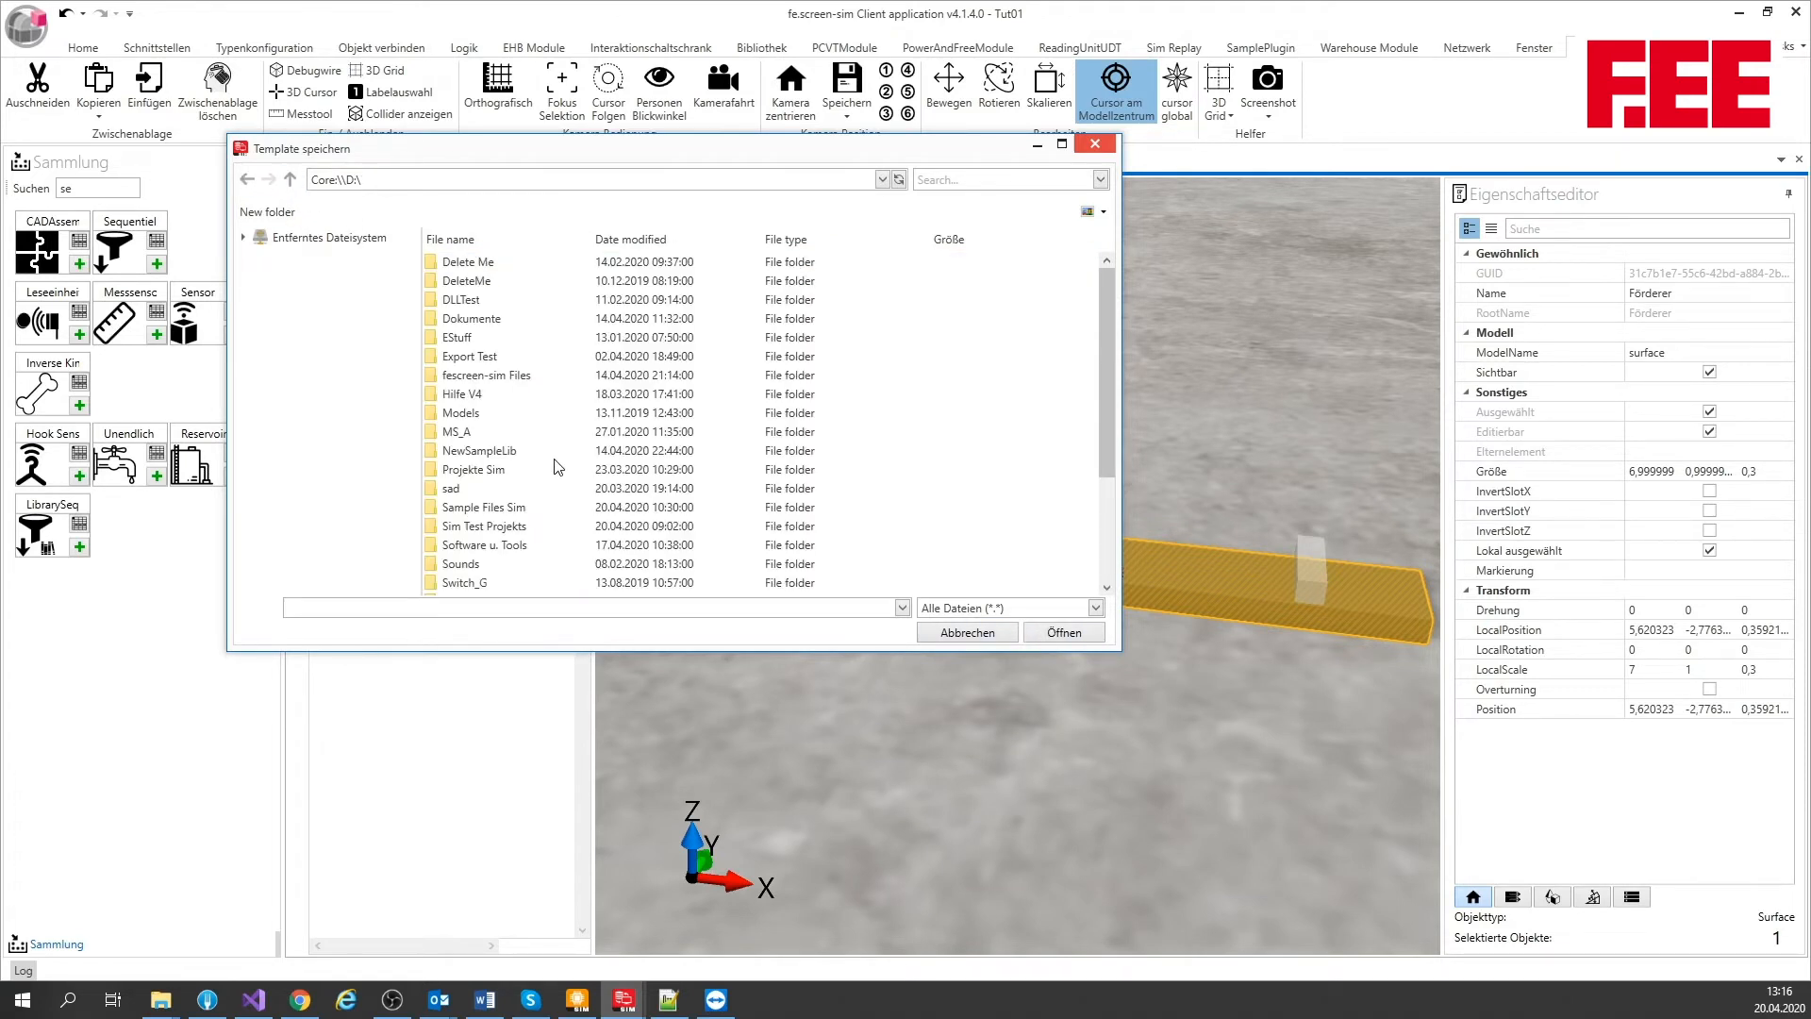
{"action": "scroll", "coordinate": [557, 466], "scroll_direction": "down", "scroll_amount": 3}
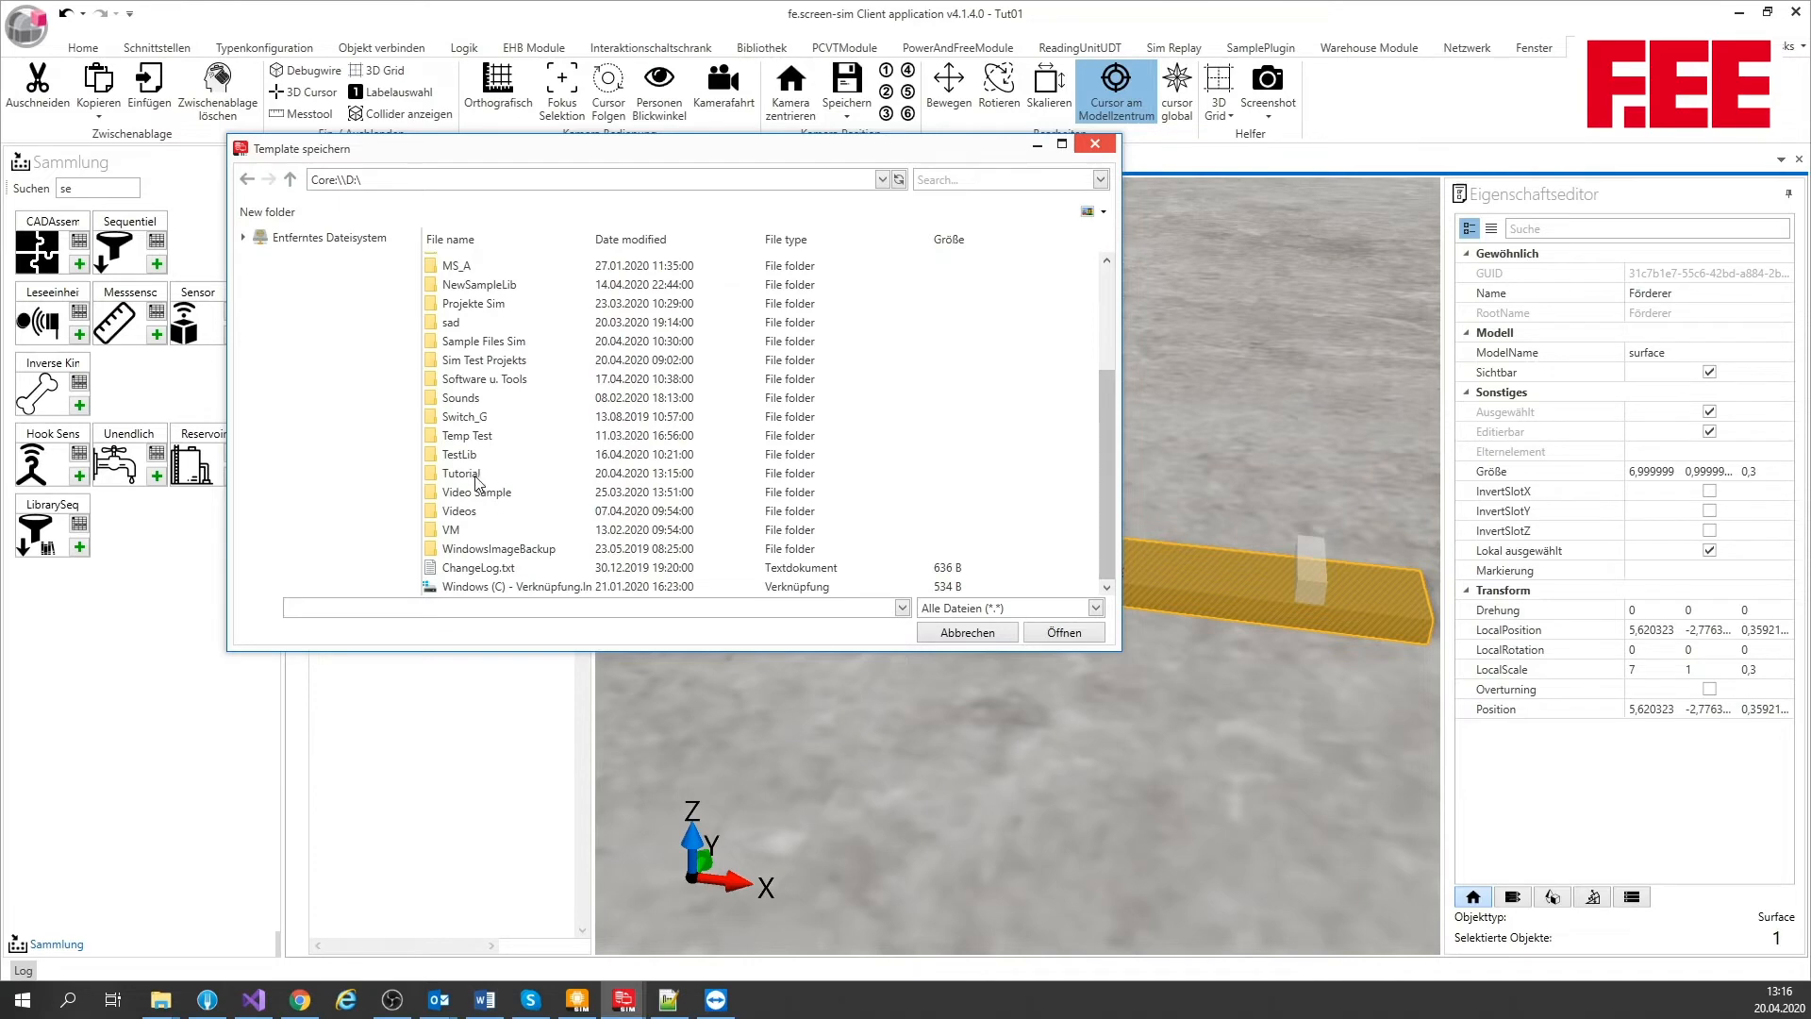
{"action": "left_click", "coordinate": [475, 475]}
{"action": "left_click", "coordinate": [1079, 634]}
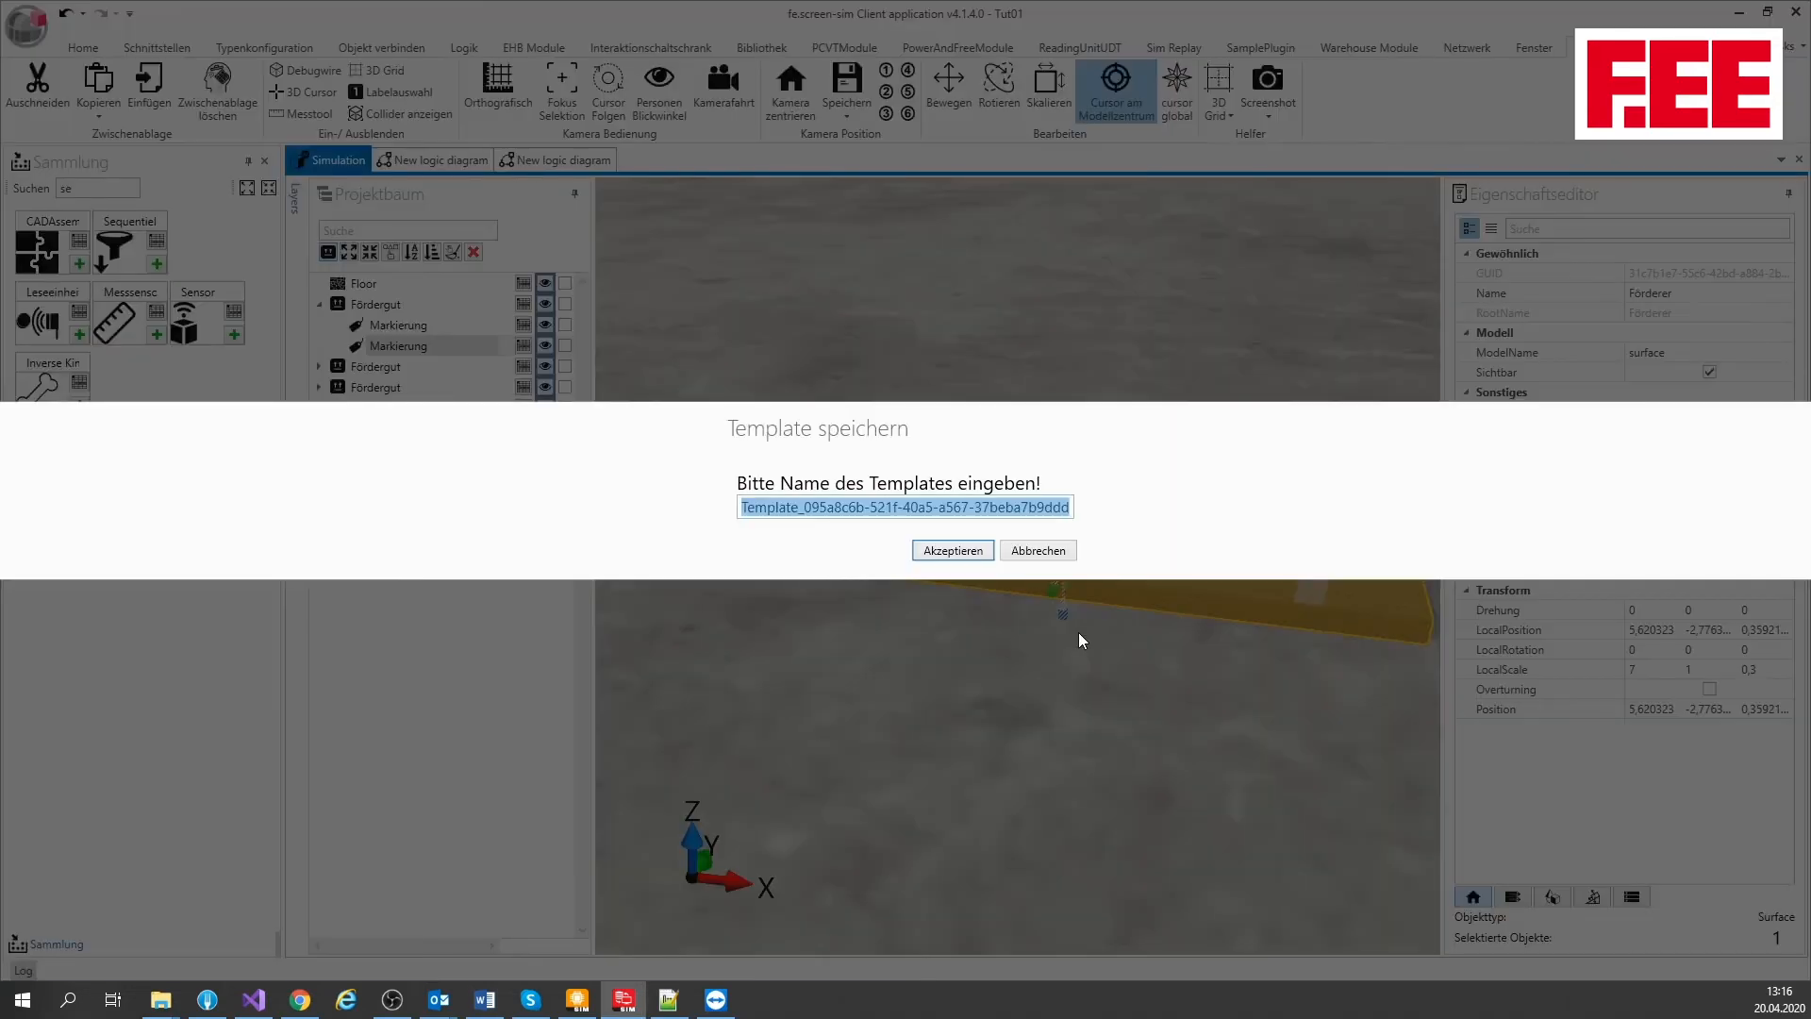
{"action": "type", "text": "Sample02"}
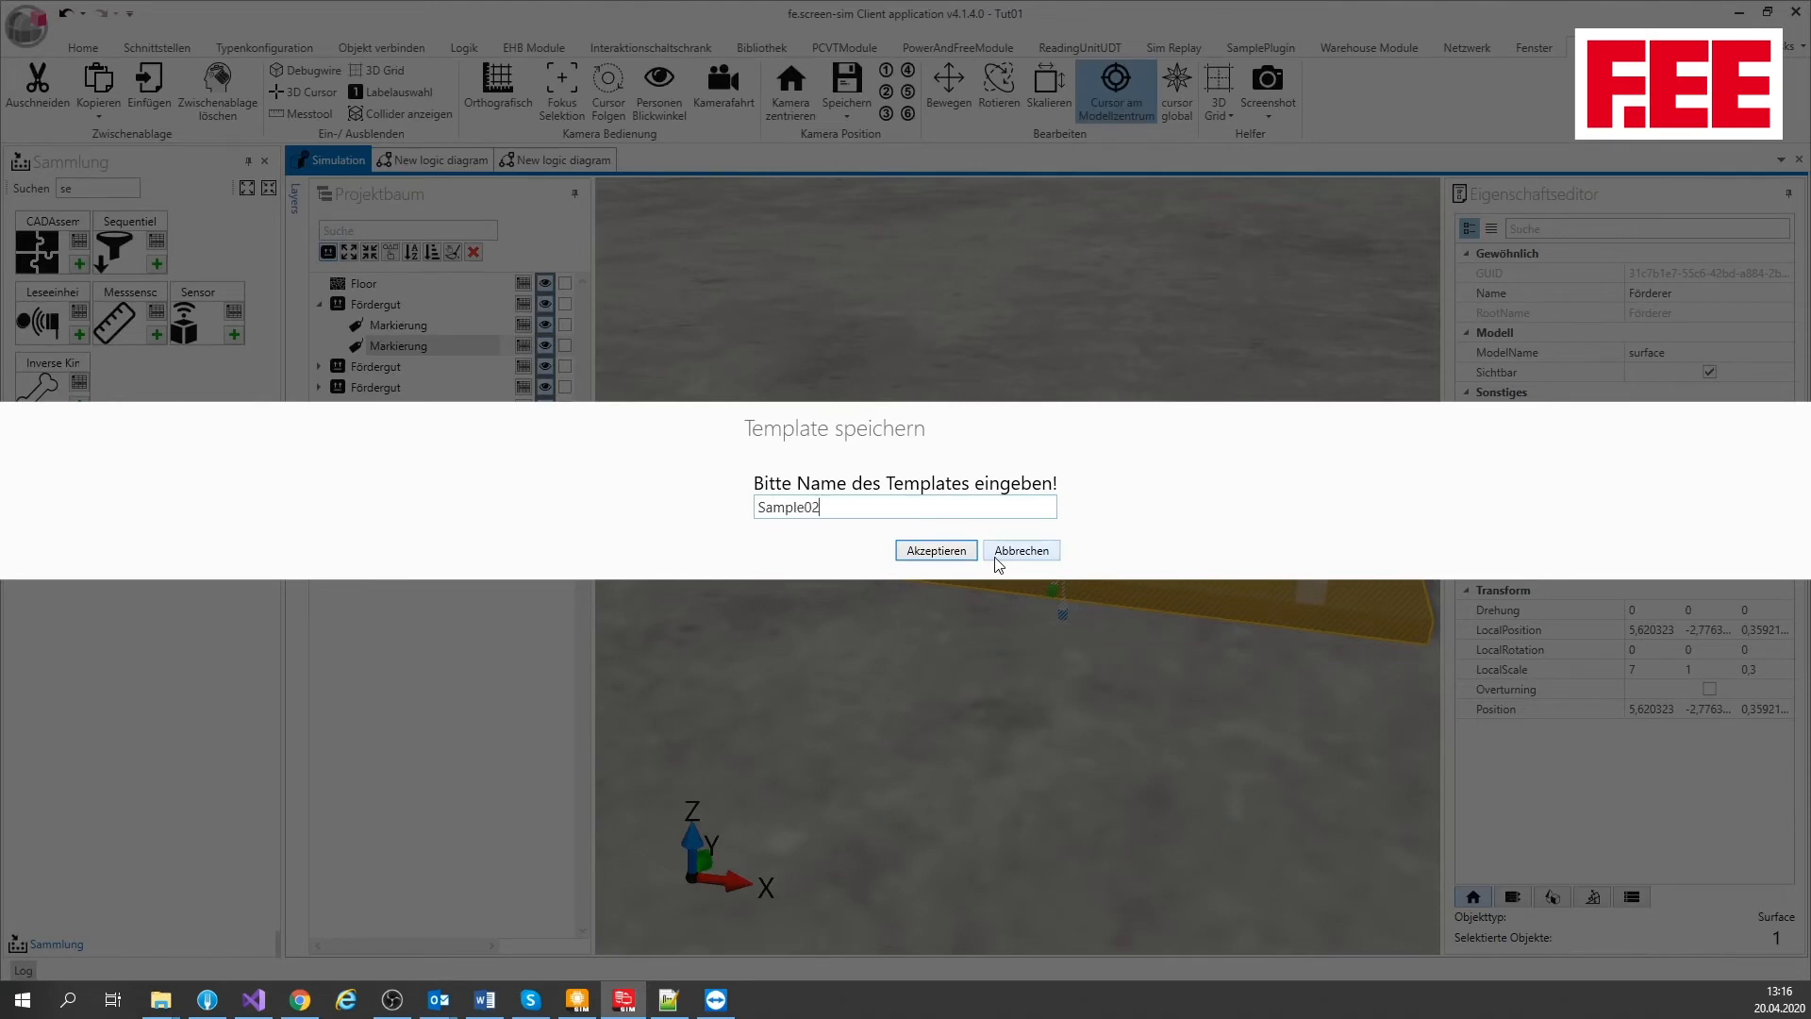
{"action": "left_click", "coordinate": [996, 559]}
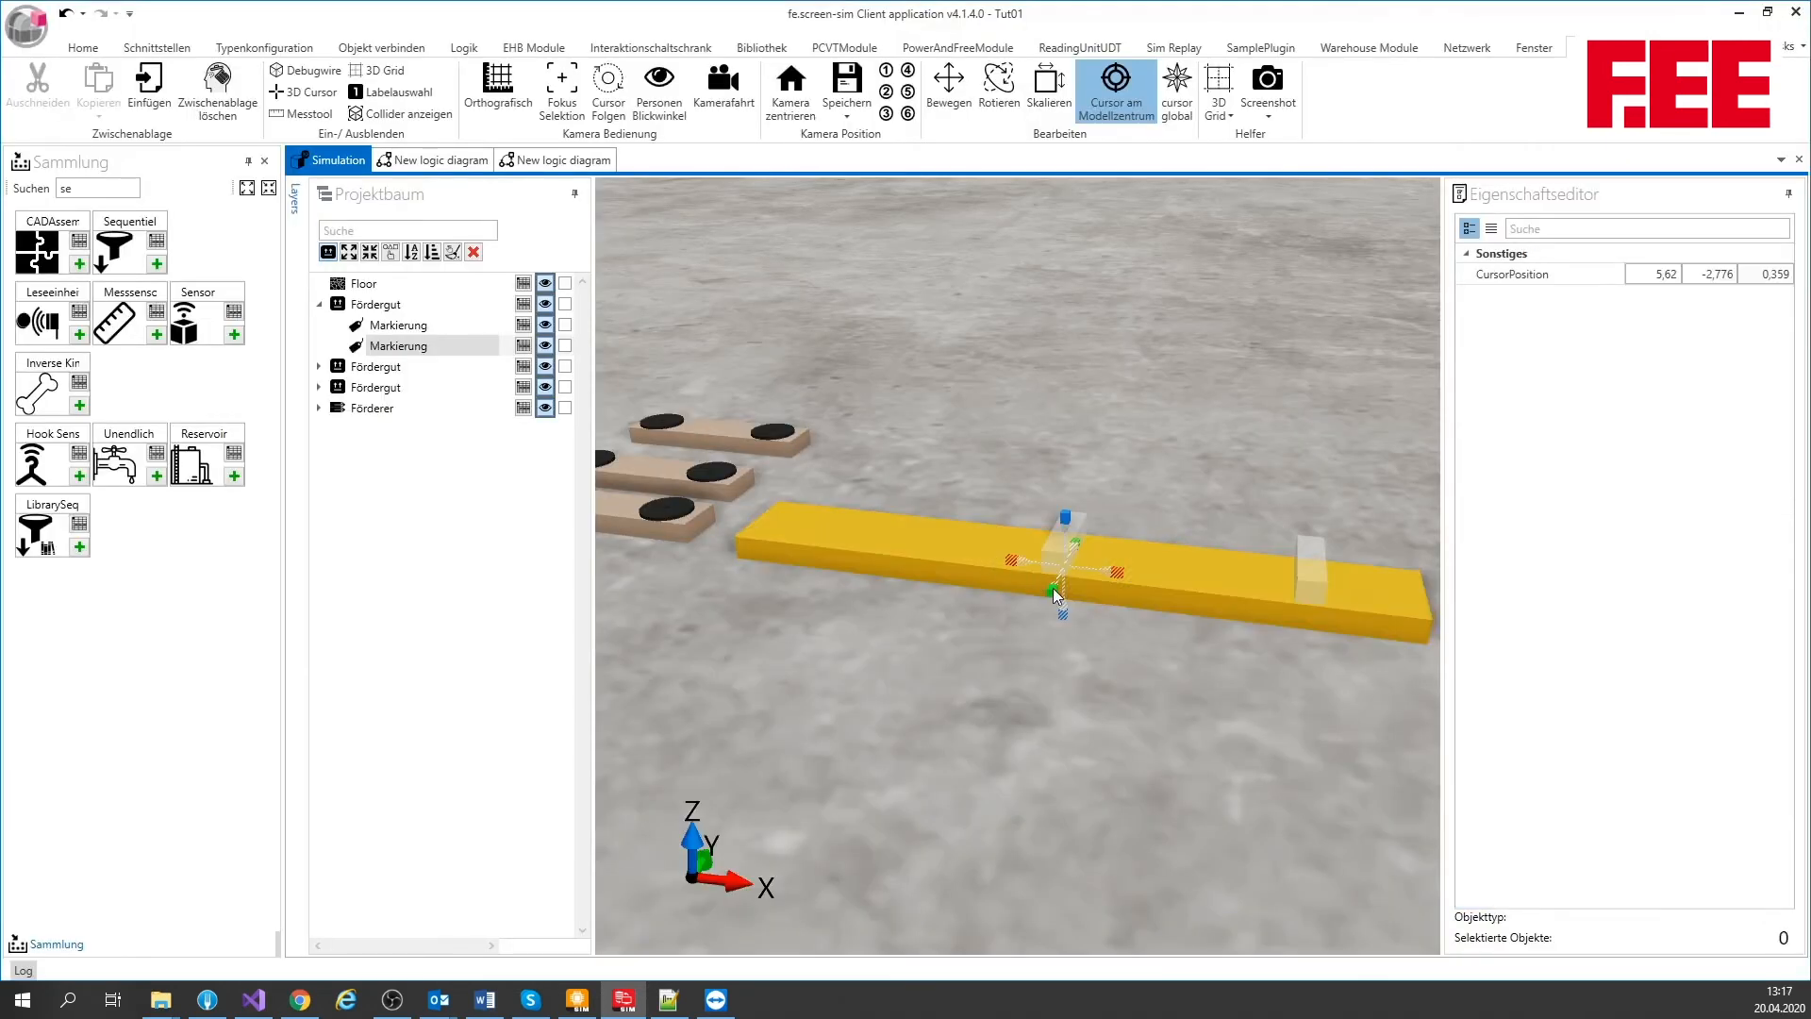
Move the 3D cursor in front of the Förderer to Y about -4.36 and load the template Sample02.solt from D:\Tutorial there
{"action": "left_click_drag", "start_coordinate": [1053, 588], "coordinate": [964, 809]}
{"action": "middle_click_drag", "start_coordinate": [1105, 683], "coordinate": [1175, 757]}
{"action": "right_click", "coordinate": [1145, 715]}
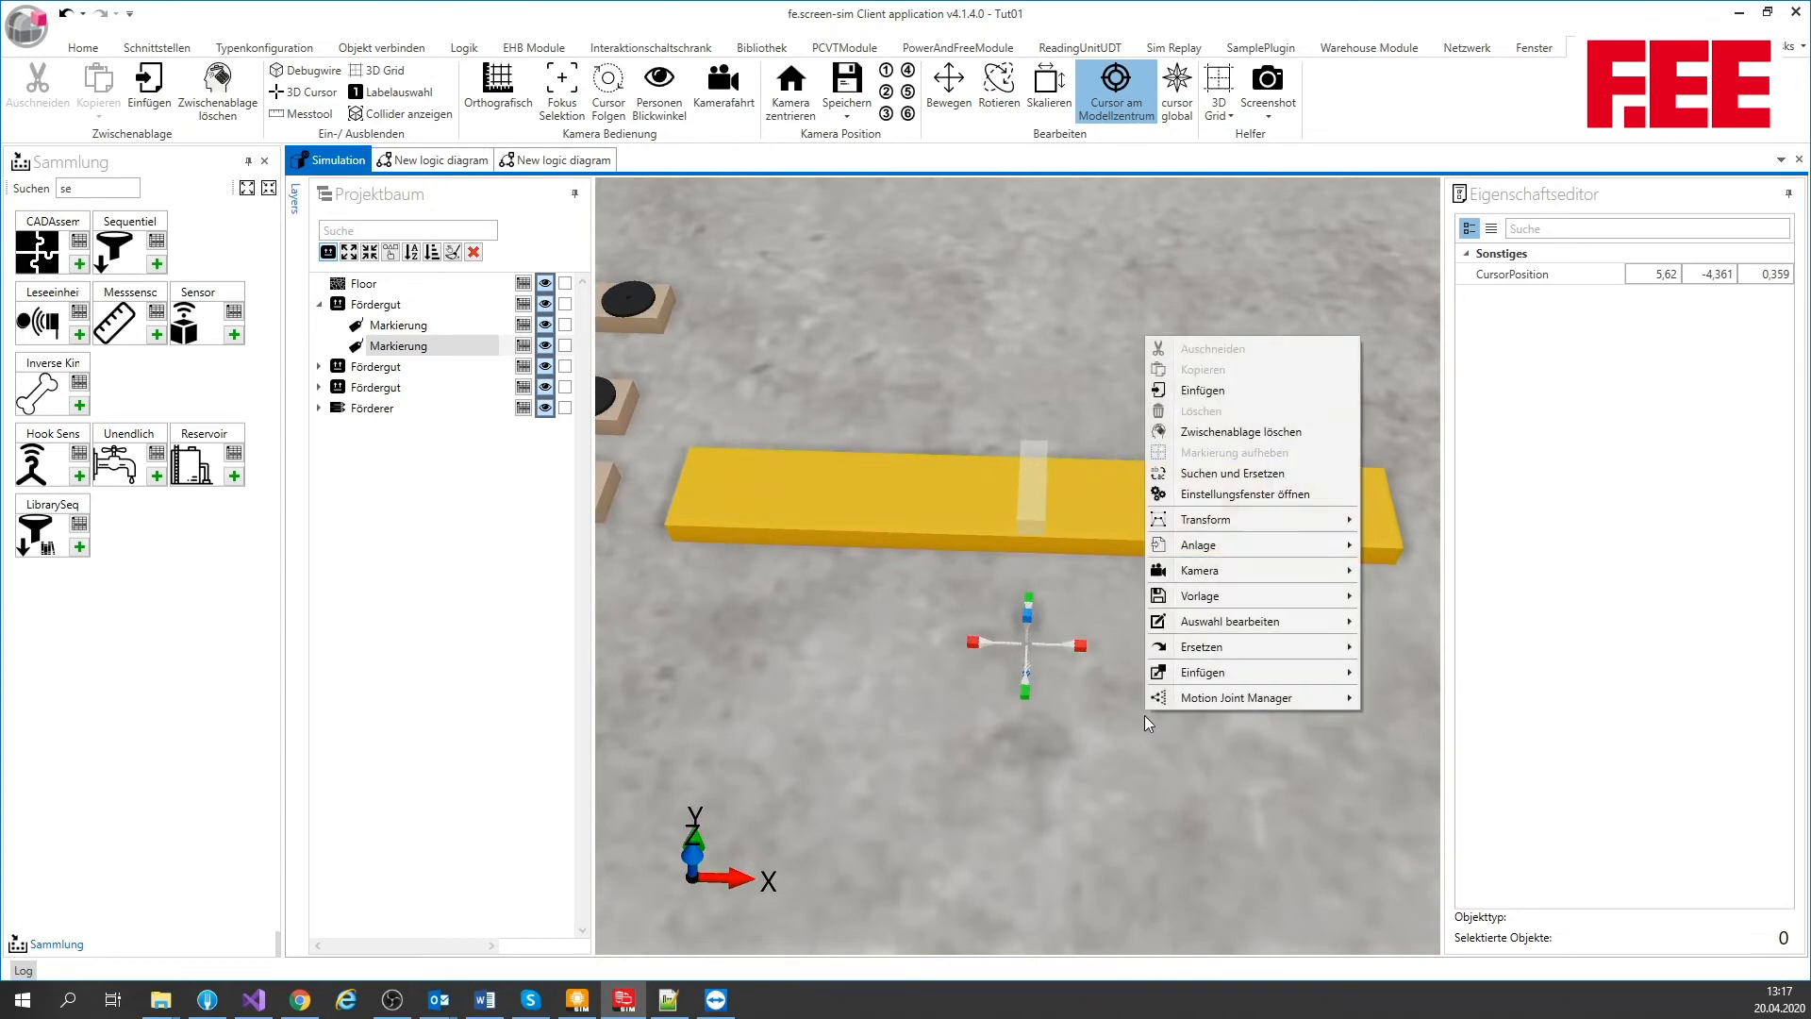
{"action": "mouse_move", "coordinate": [1226, 668]}
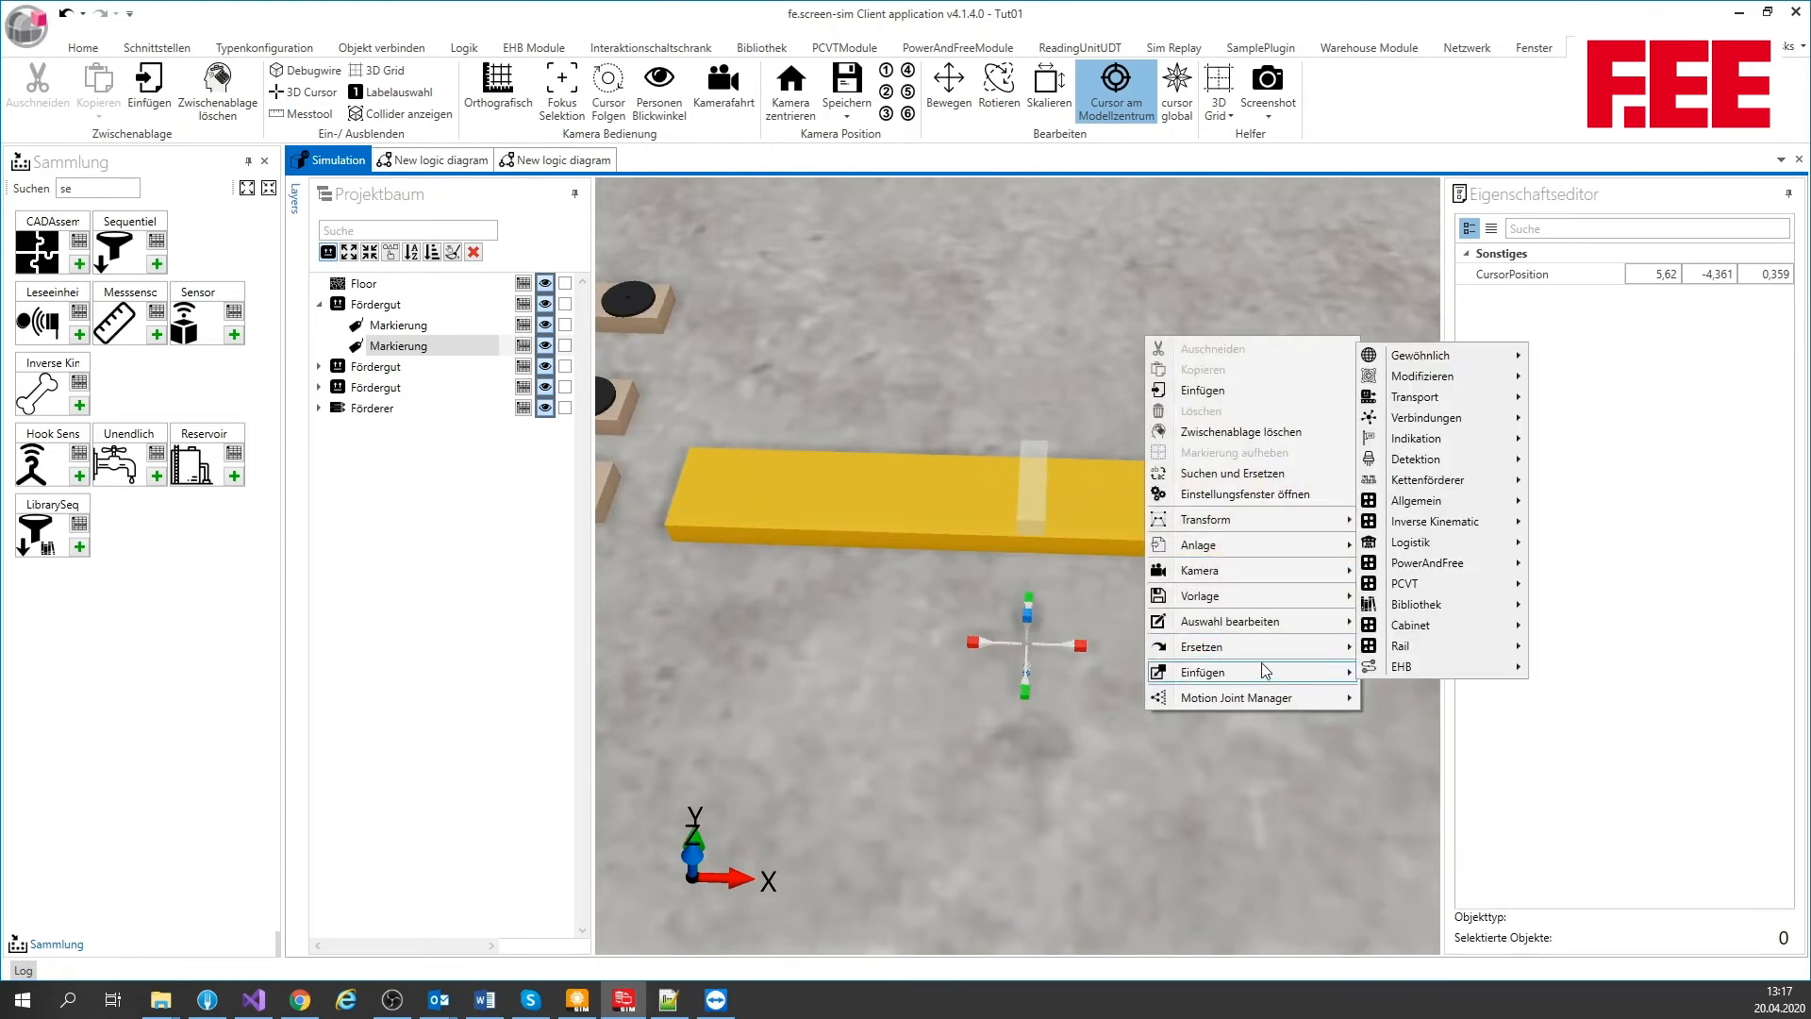
{"action": "mouse_move", "coordinate": [1256, 596]}
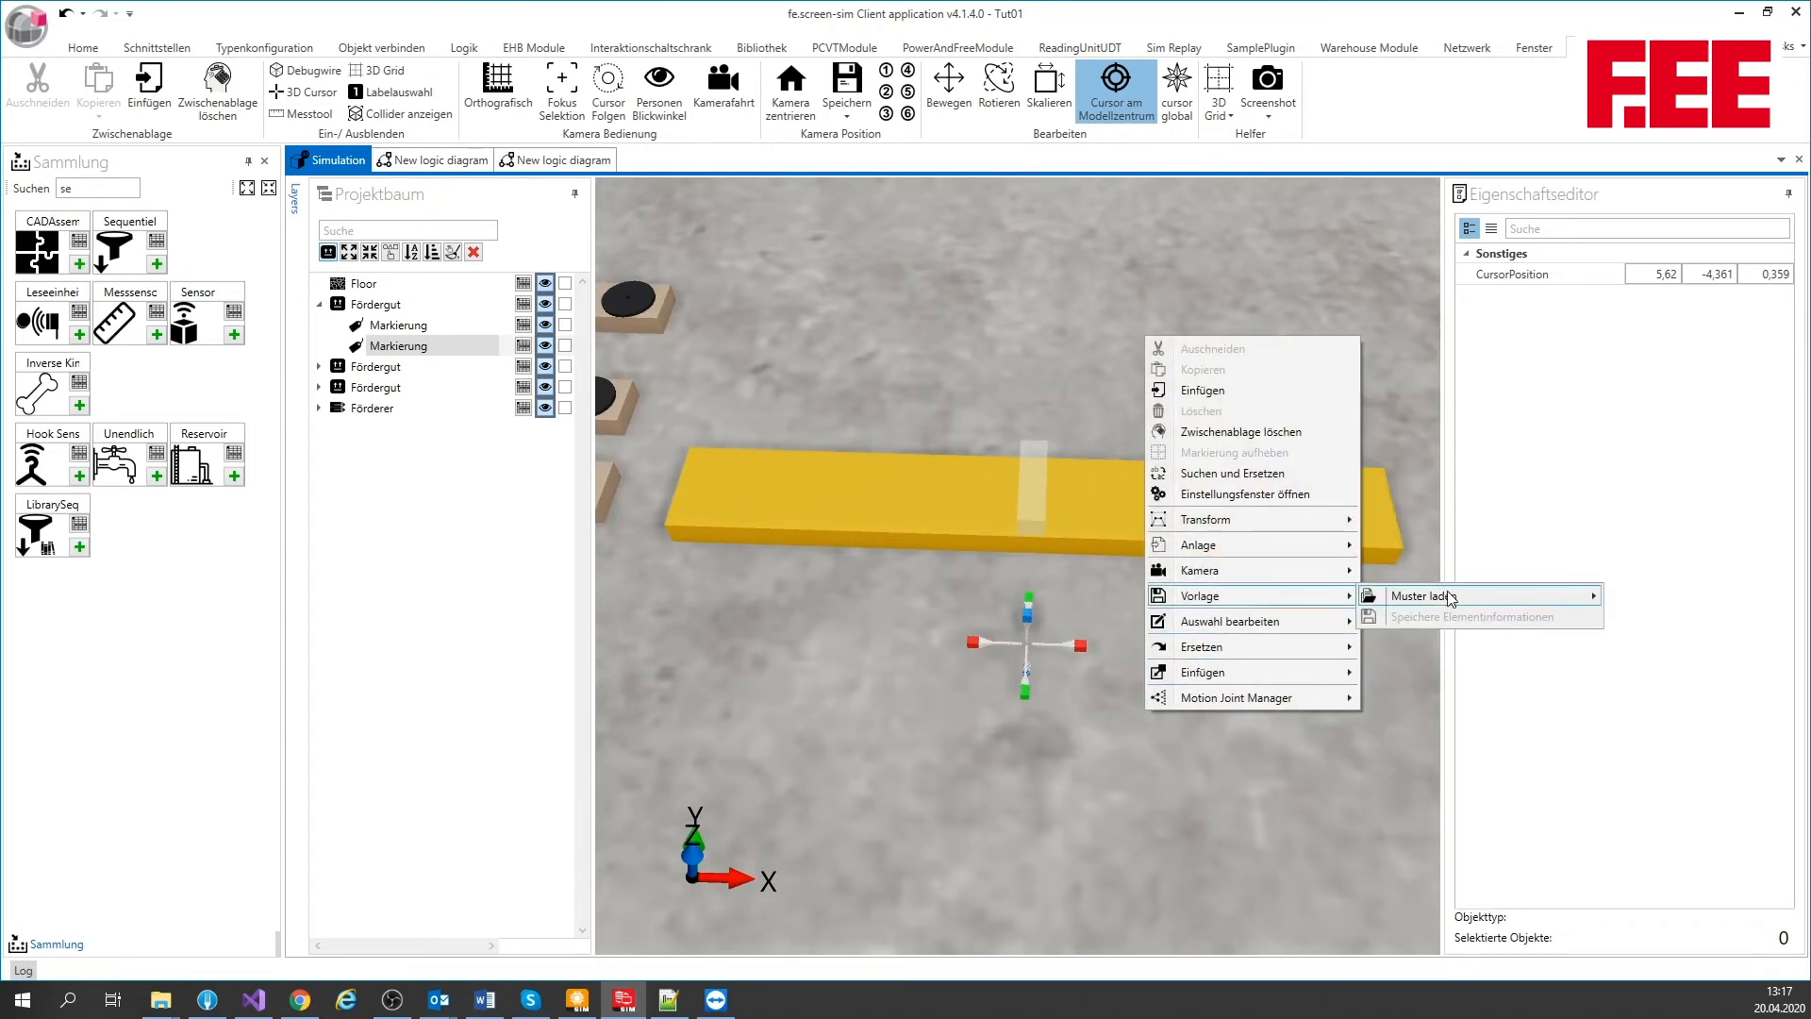
{"action": "mouse_move", "coordinate": [1450, 598]}
{"action": "left_click", "coordinate": [1671, 598]}
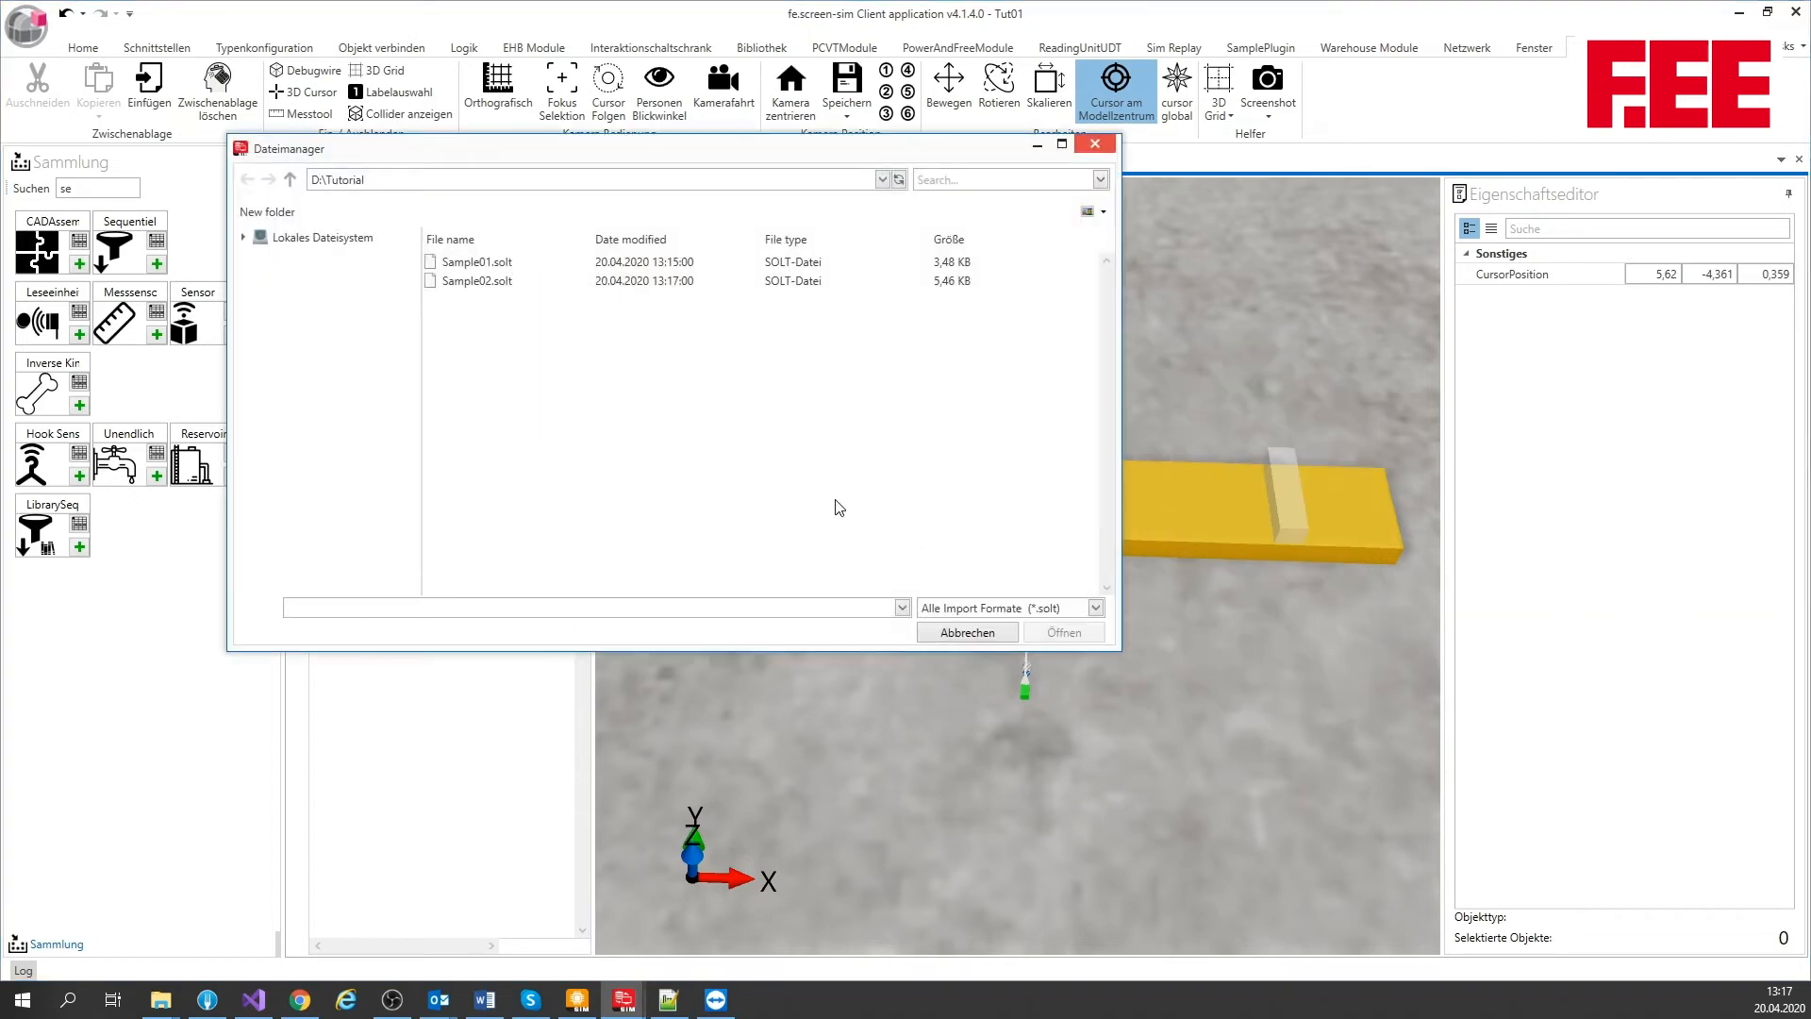
{"action": "left_click", "coordinate": [498, 283]}
{"action": "left_click", "coordinate": [1075, 633]}
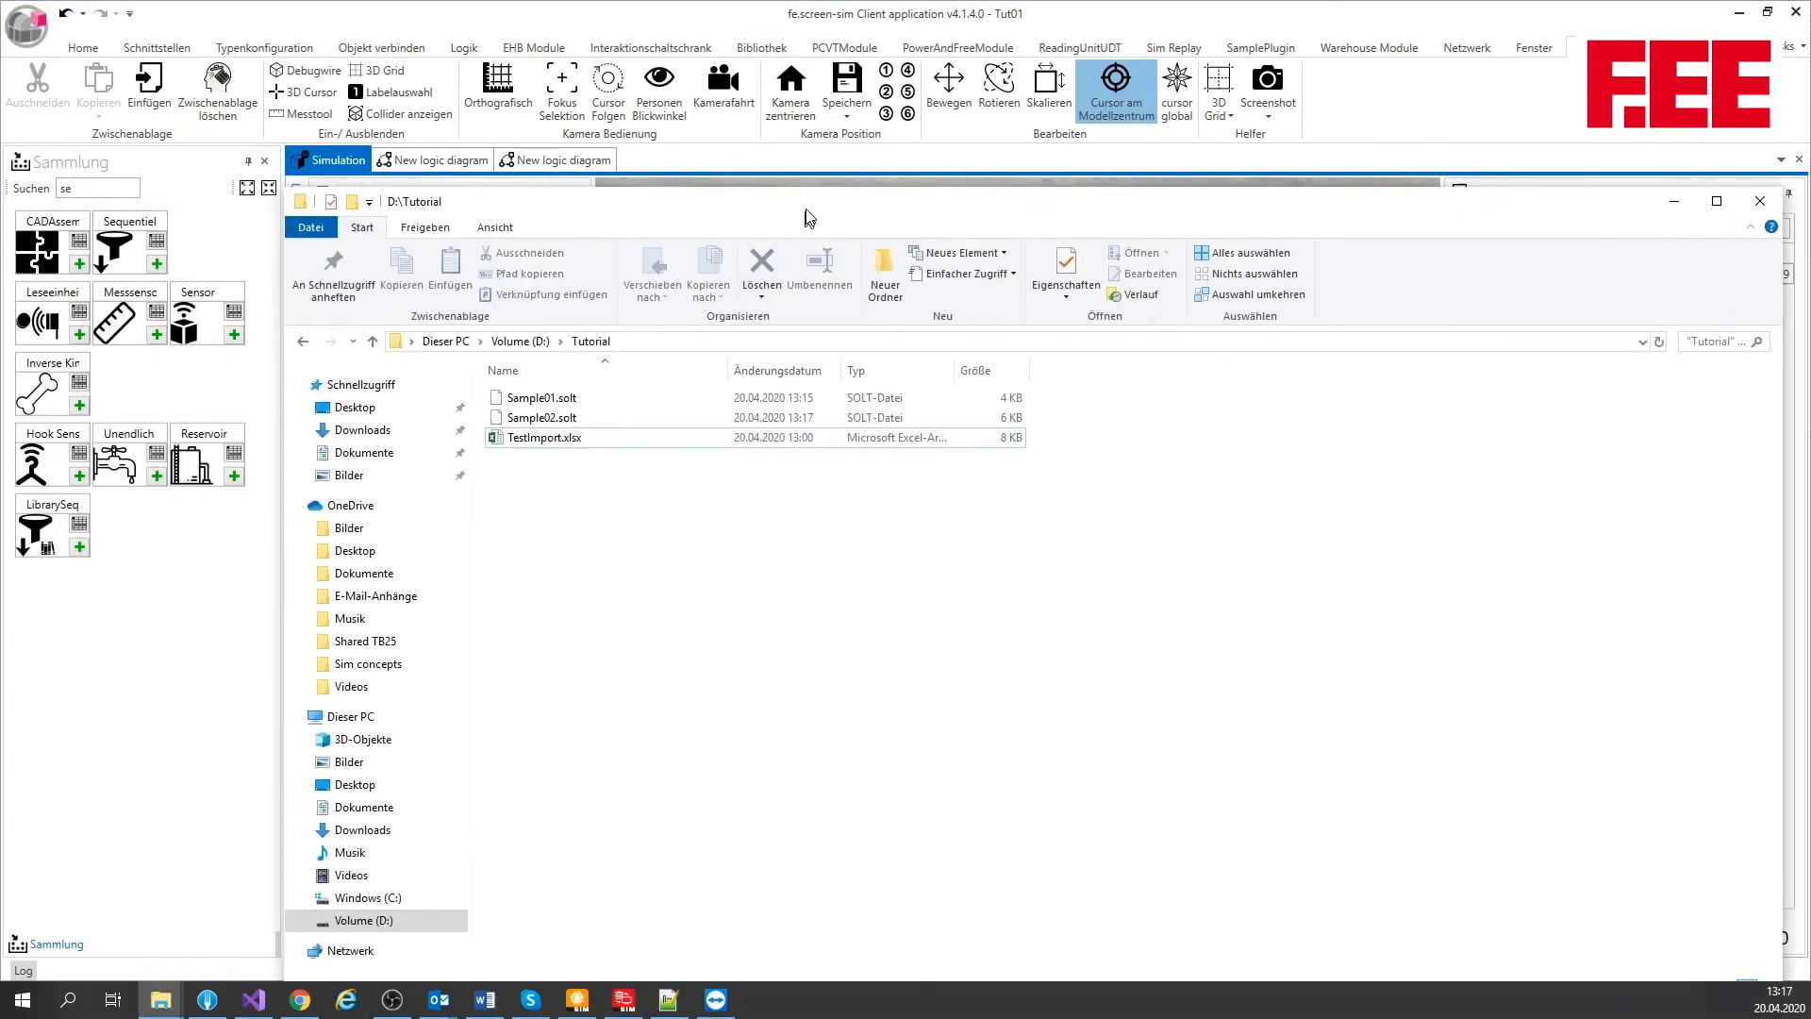
Open Sample02.solt from File Explorer in Notepad++, examine the XML for the Förderer and its child sensors, and return to the simulation
{"action": "left_click_drag", "start_coordinate": [809, 211], "coordinate": [810, 161]}
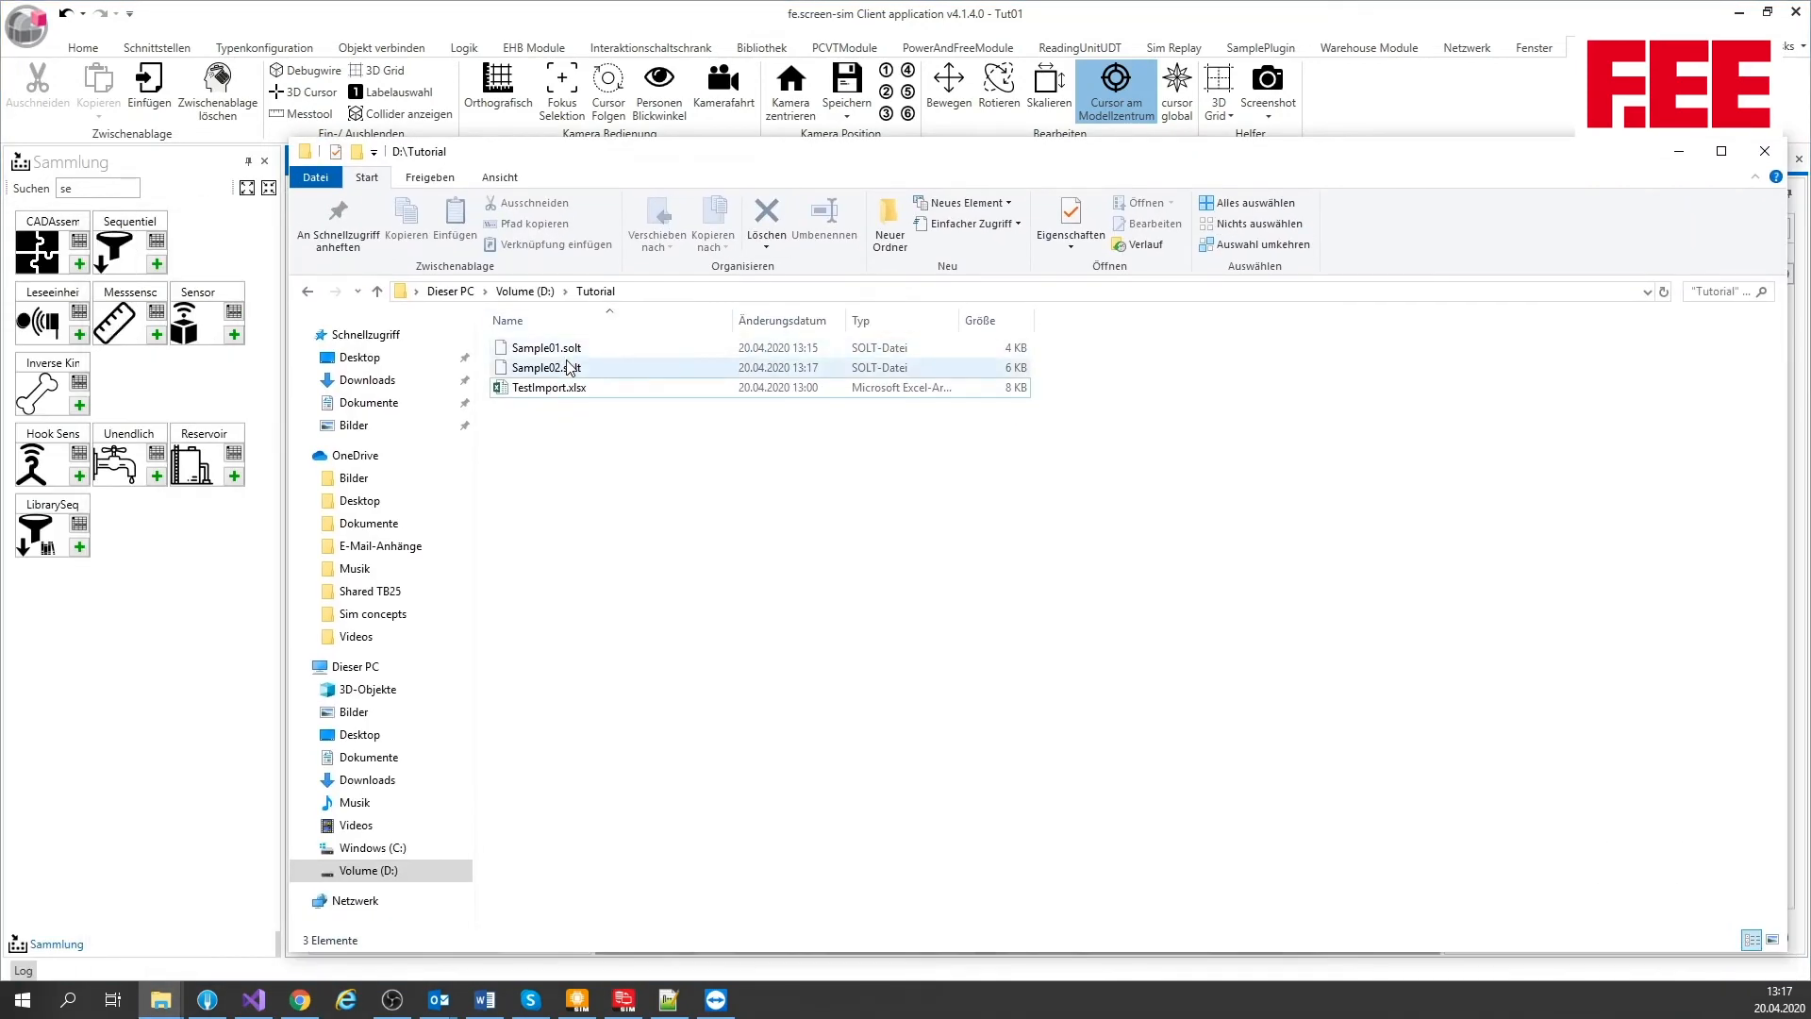
{"action": "right_click", "coordinate": [567, 363]}
{"action": "left_click", "coordinate": [651, 500]}
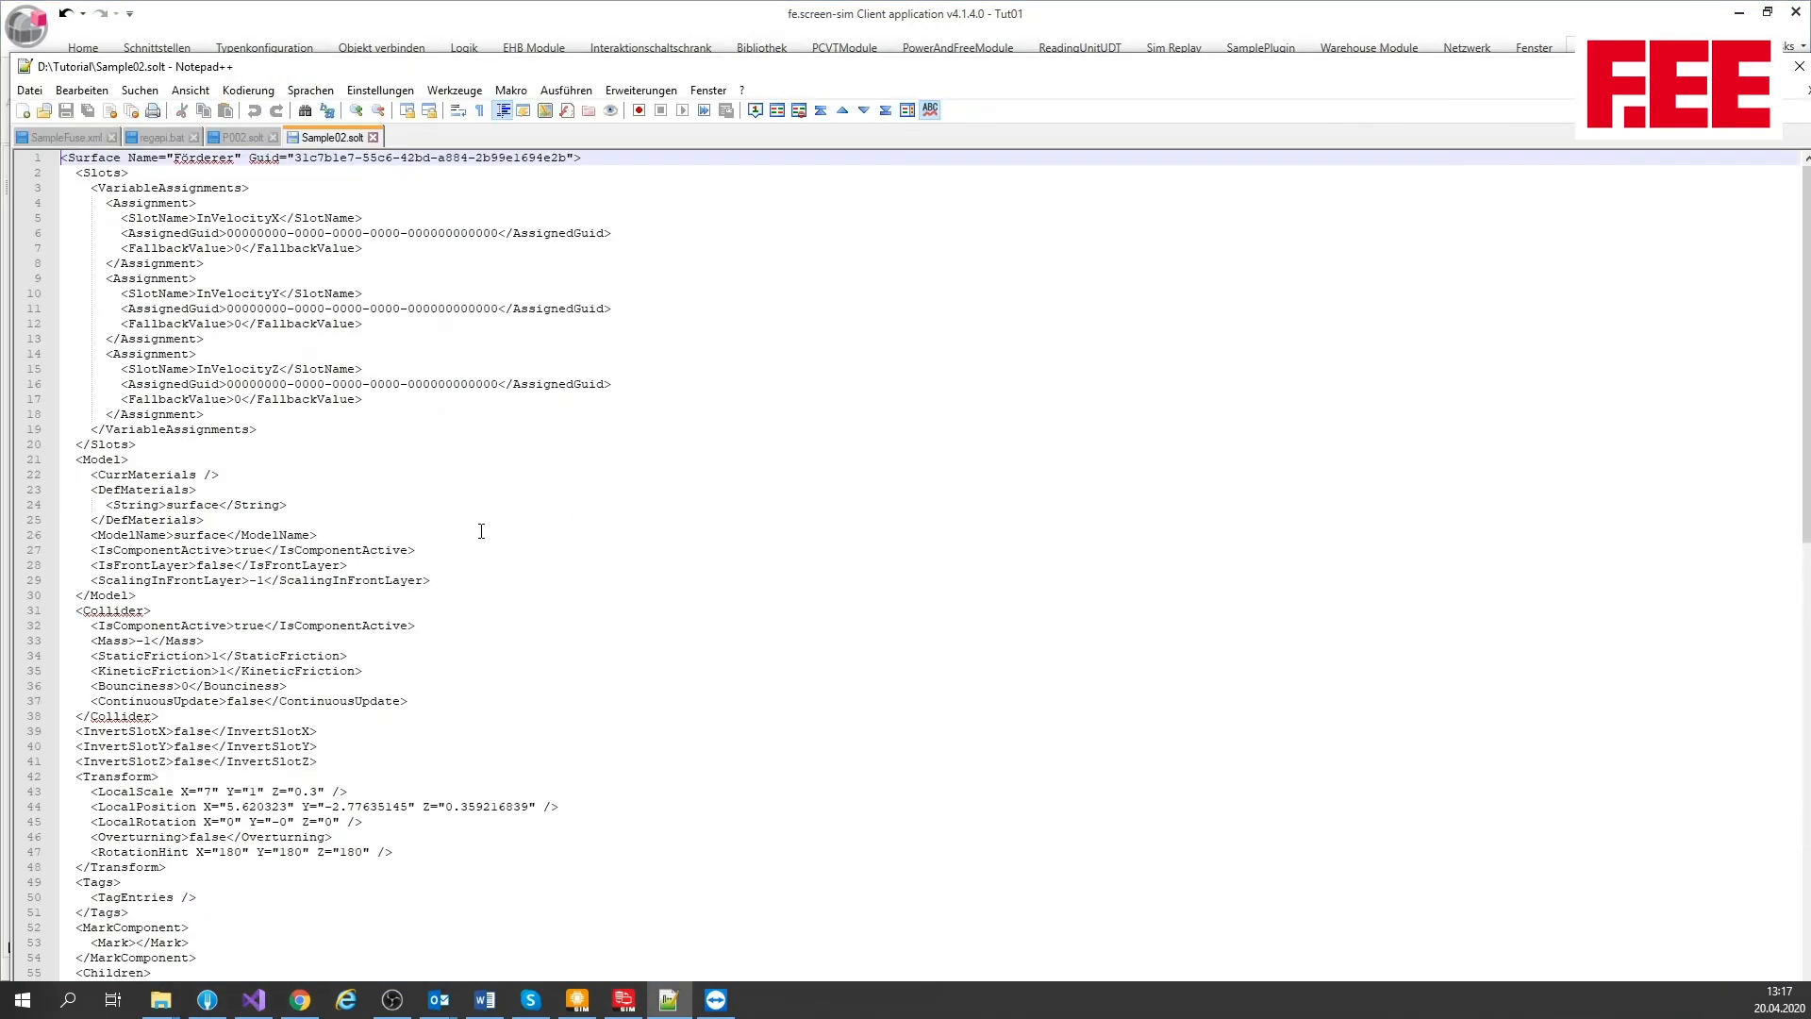
{"action": "scroll", "coordinate": [464, 523], "scroll_direction": "down", "scroll_amount": 6}
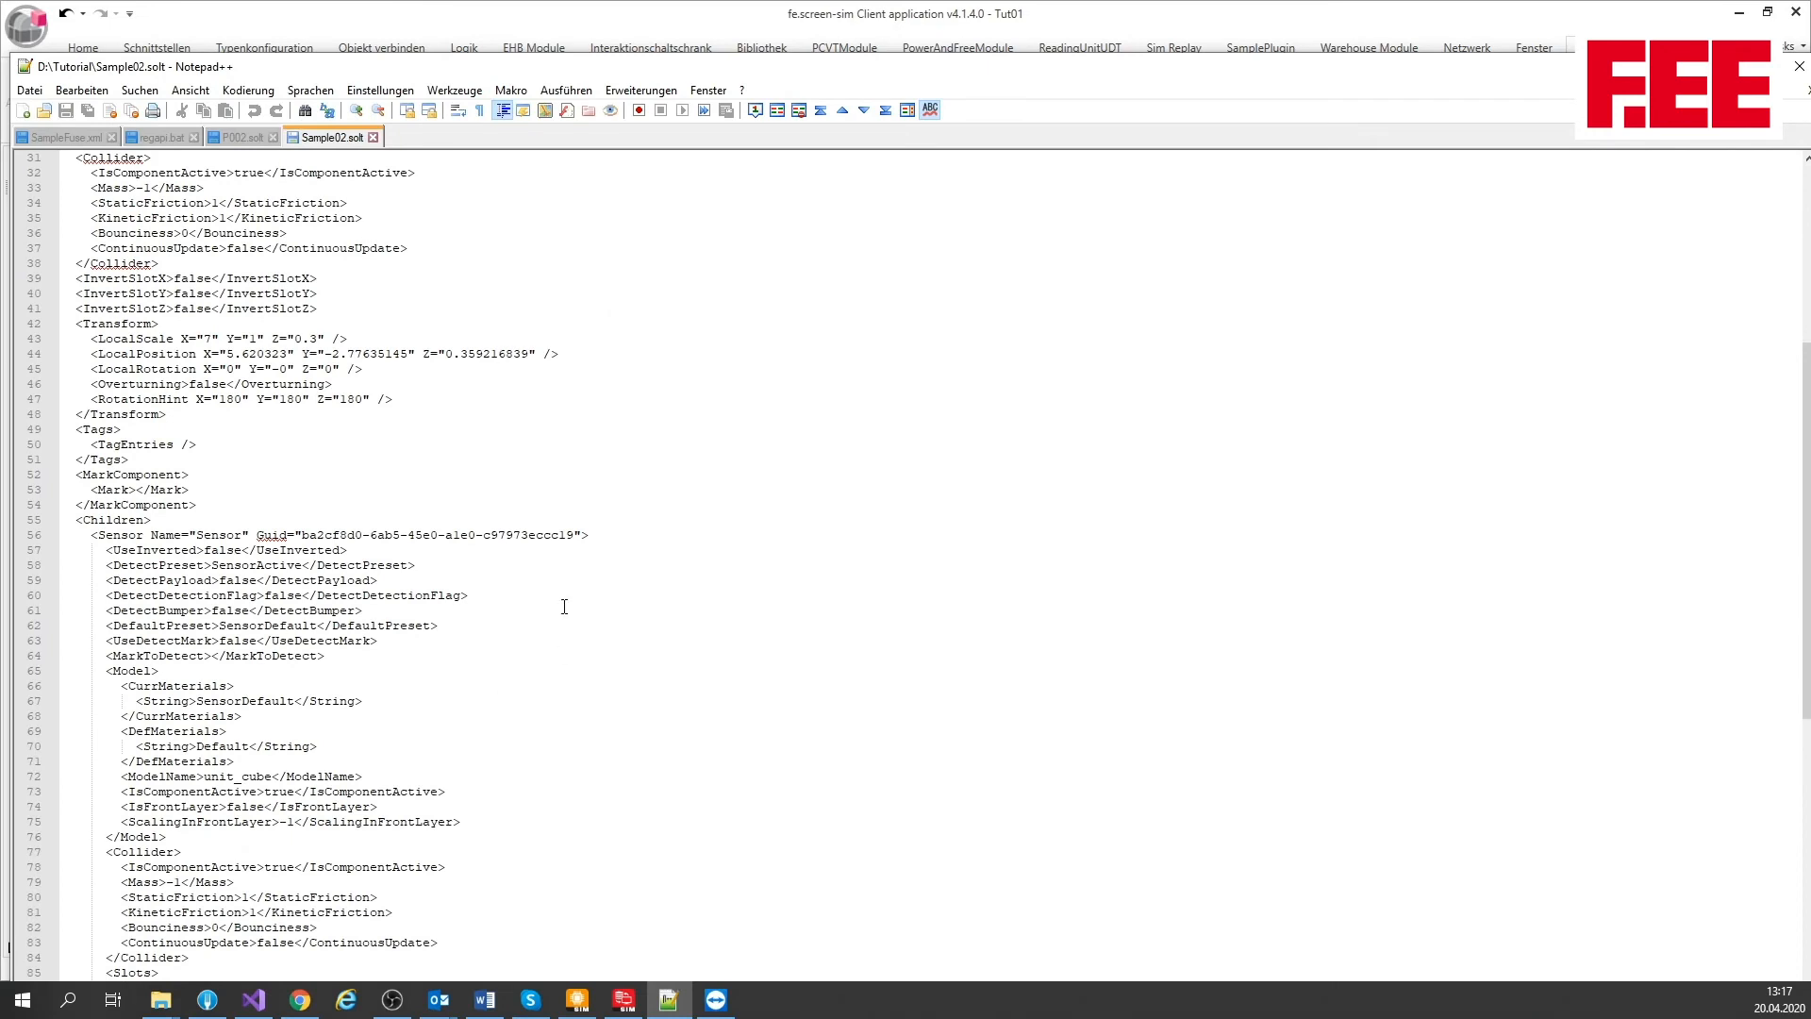
{"action": "scroll", "coordinate": [564, 606], "scroll_direction": "down", "scroll_amount": 9}
{"action": "scroll", "coordinate": [454, 680], "scroll_direction": "down", "scroll_amount": 9}
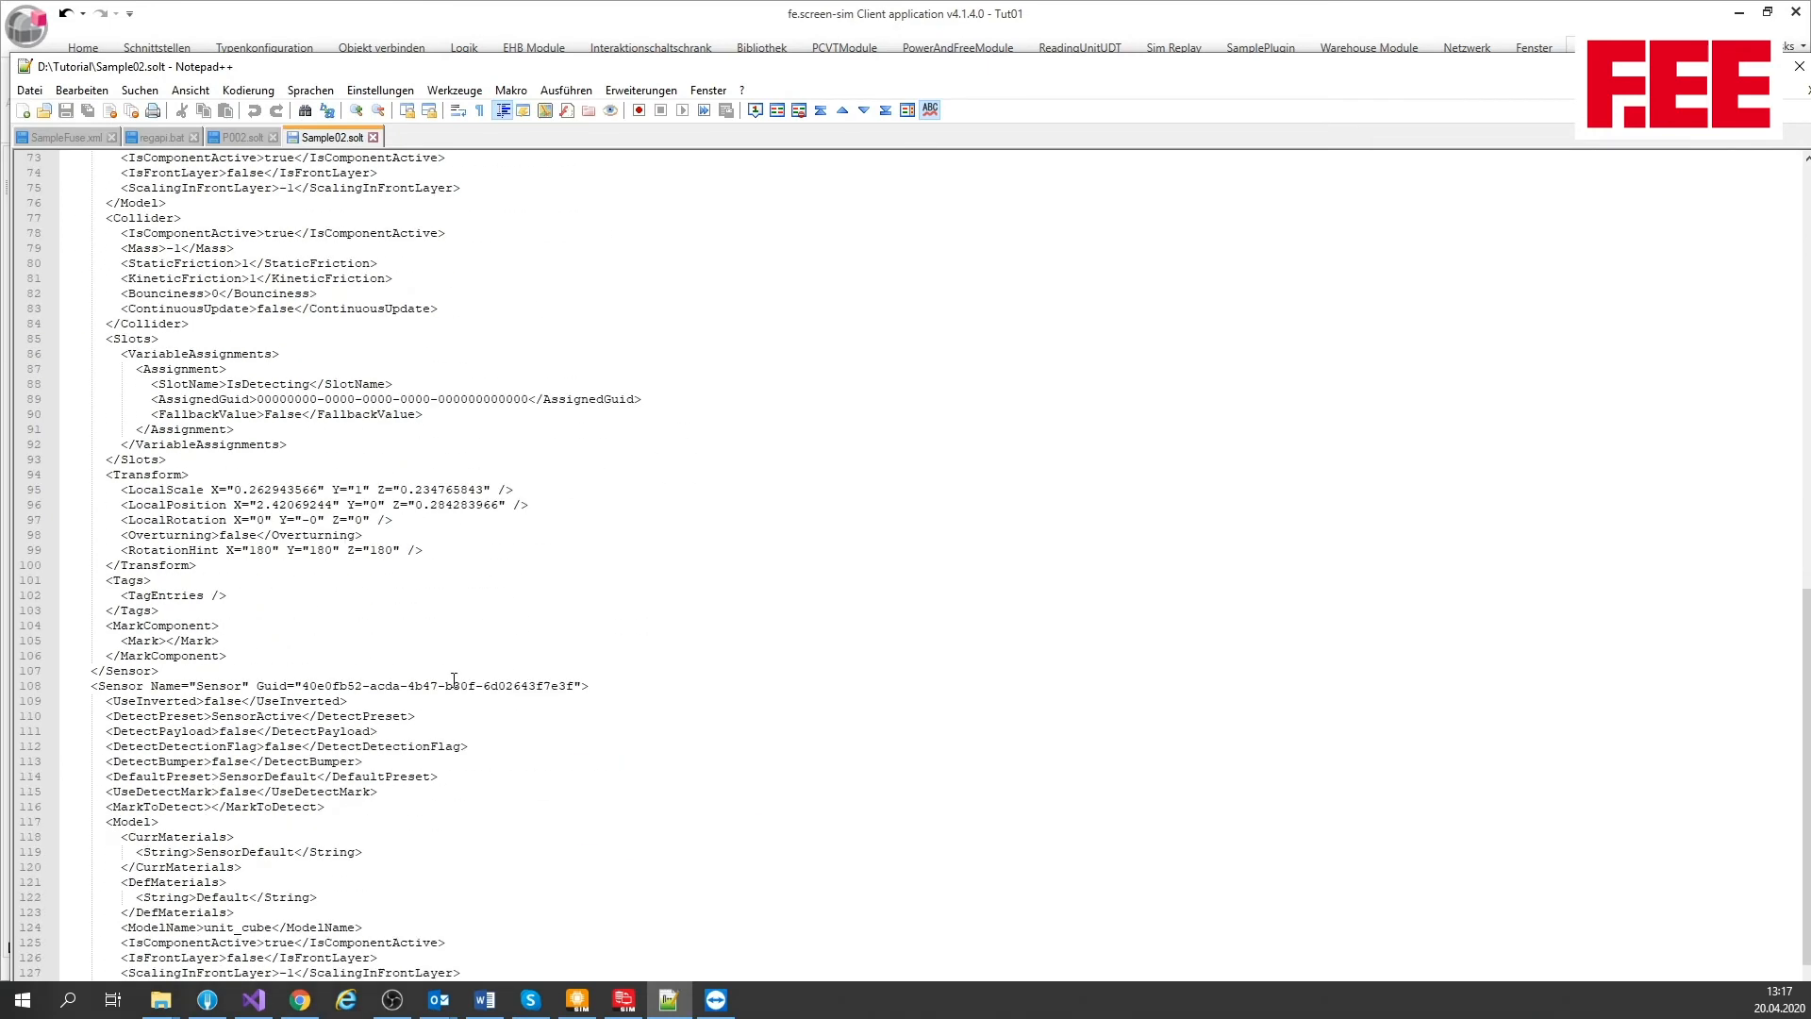
{"action": "scroll", "coordinate": [454, 680], "scroll_direction": "down", "scroll_amount": 4}
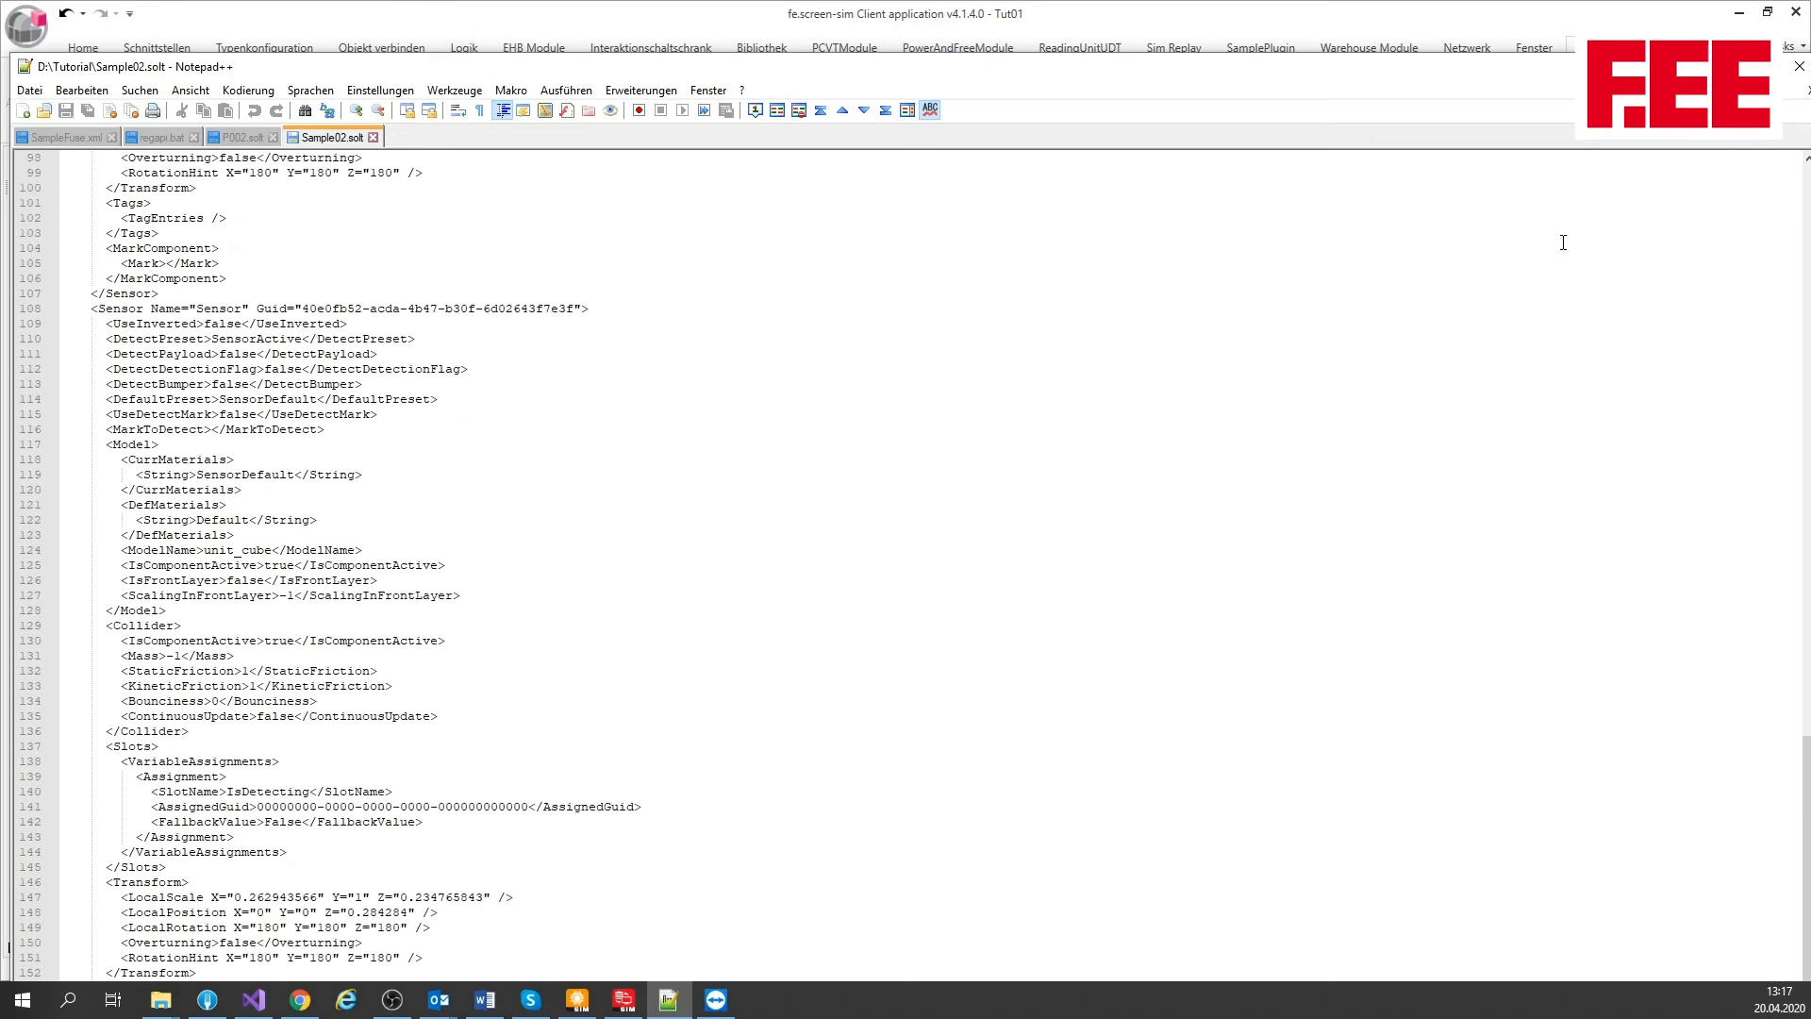
{"action": "left_click_drag", "start_coordinate": [1587, 72], "coordinate": [0, 51]}
{"action": "left_click", "coordinate": [1675, 157]}
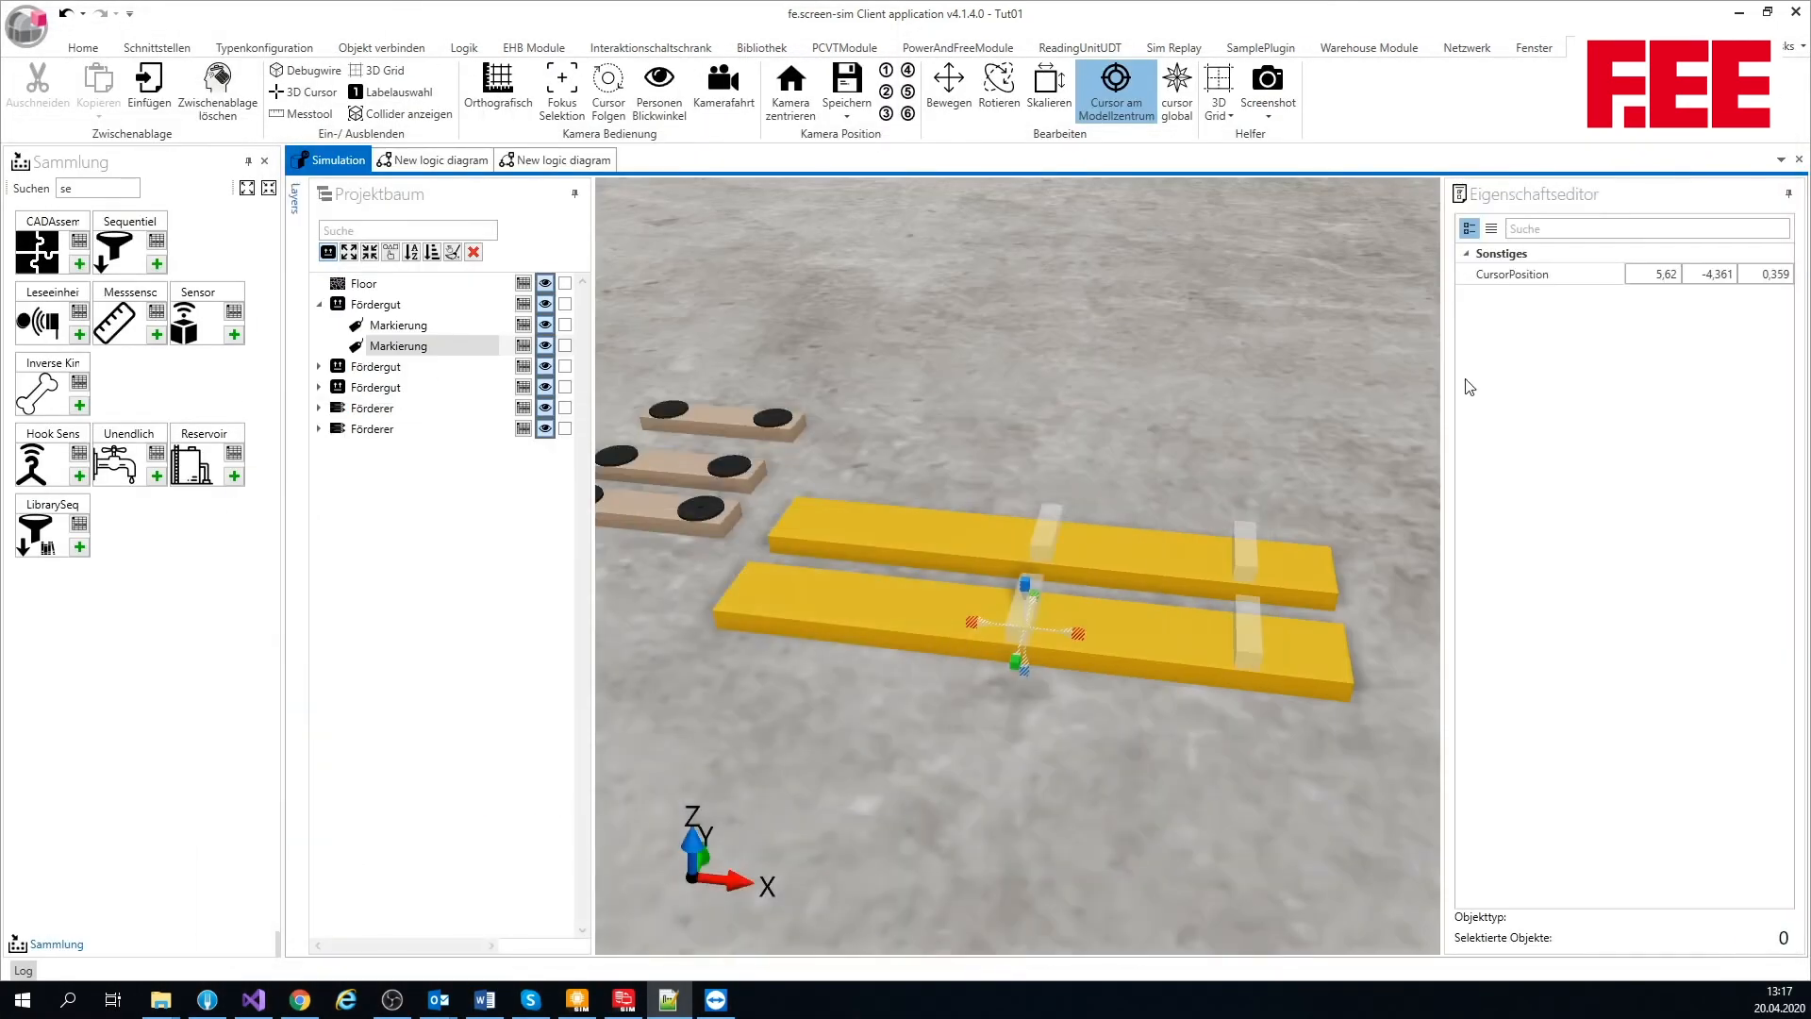
Move the 3D cursor in front of the second Förderer to Y about -5.83
{"action": "left_click_drag", "start_coordinate": [1020, 664], "coordinate": [960, 859]}
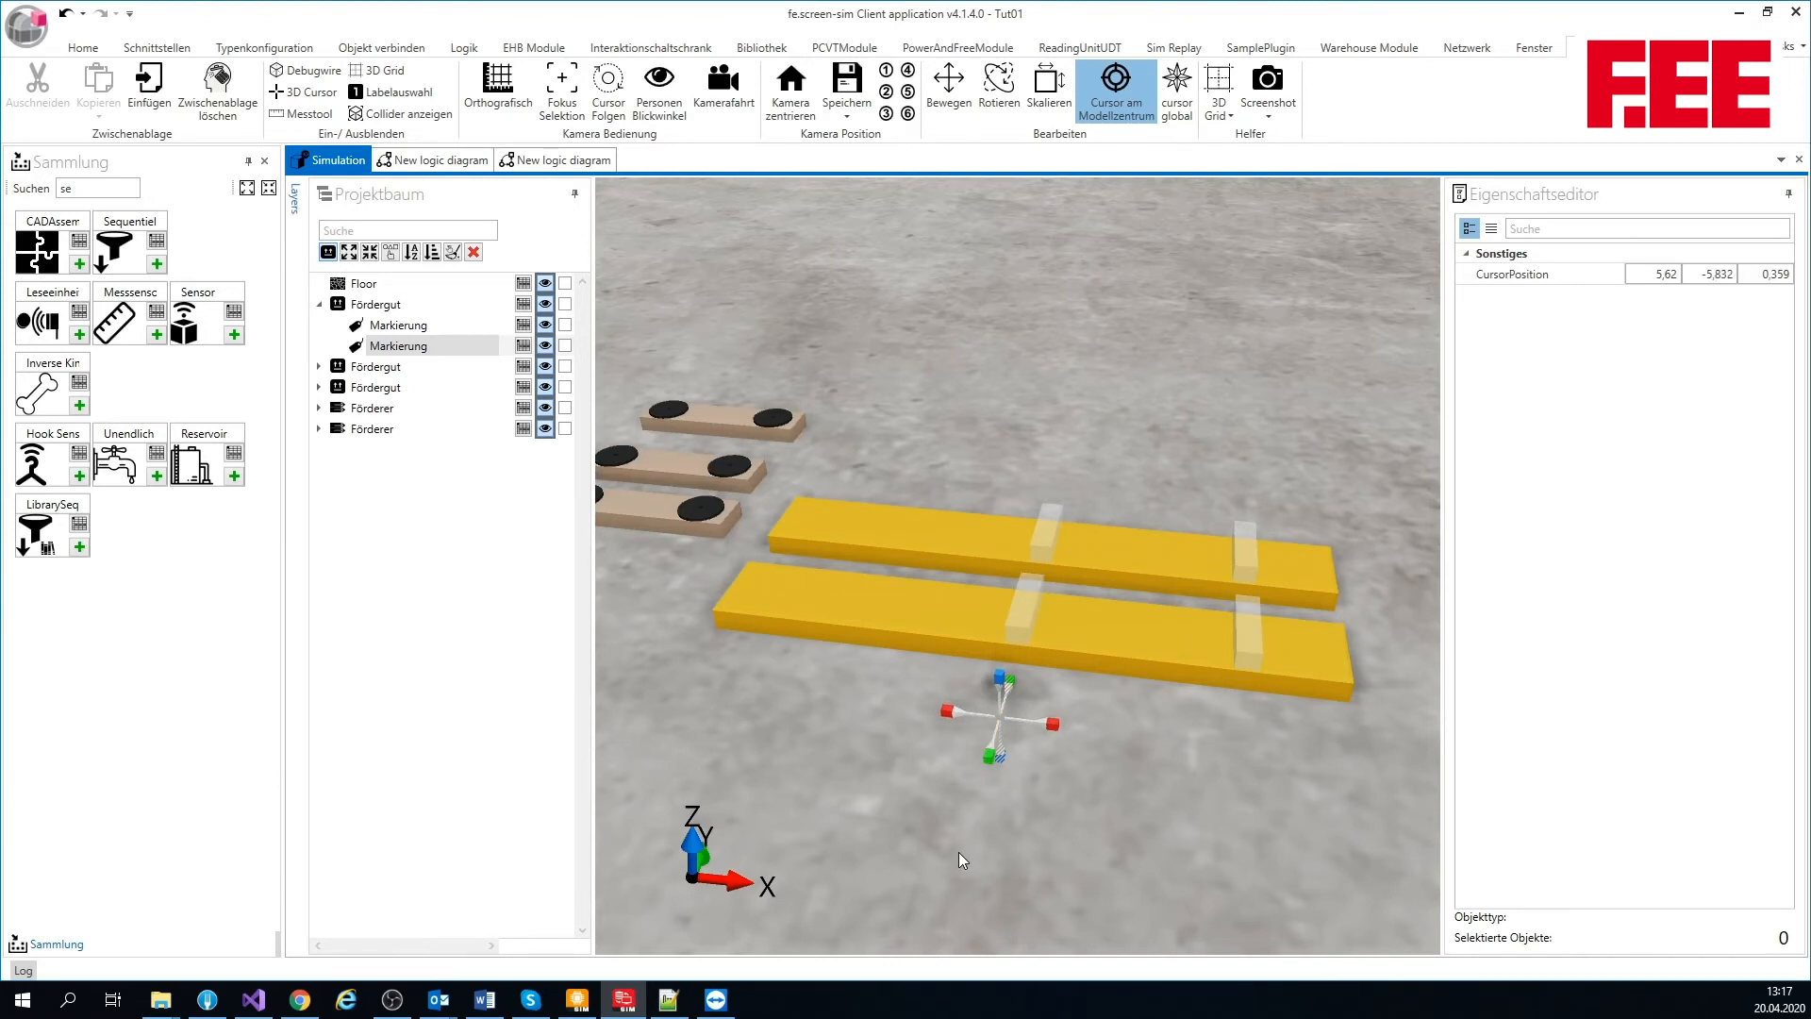